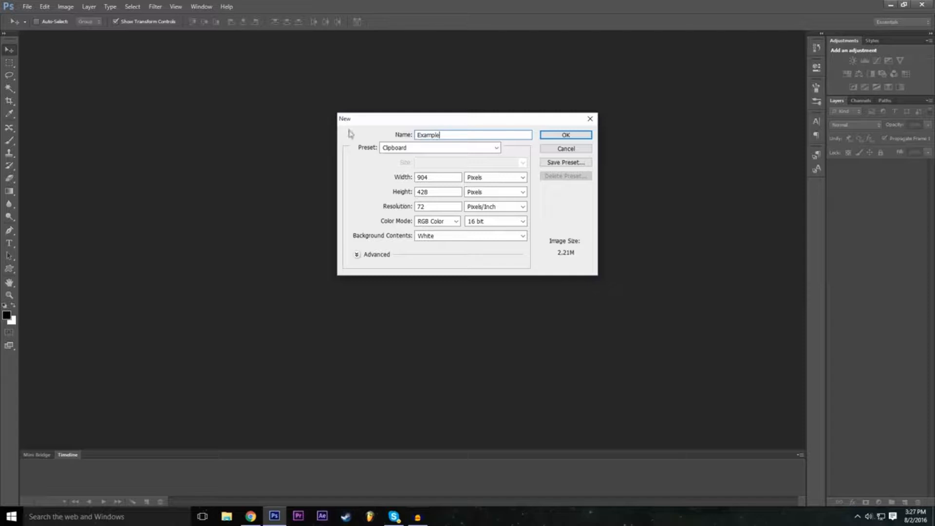
# Set the new document's width to 1920 and its height to 1080.
pyautogui.click(346, 171)
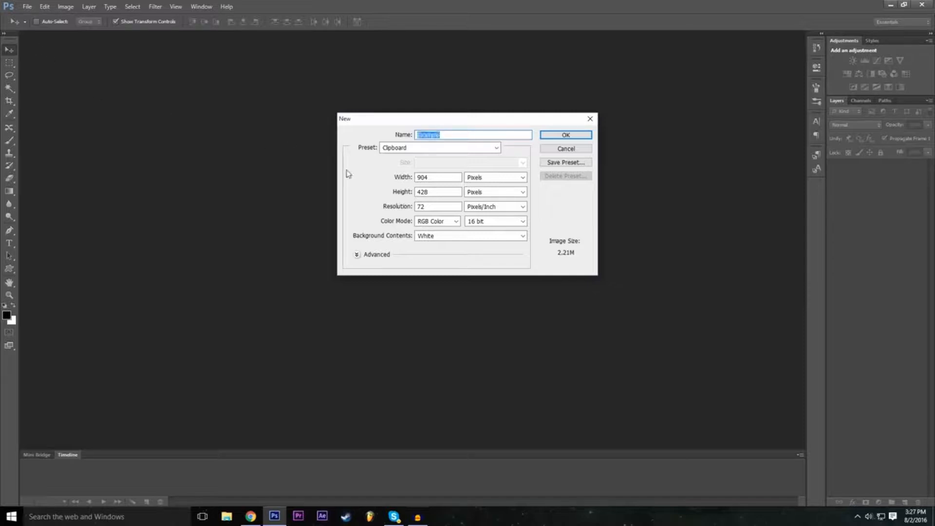
pyautogui.click(448, 178)
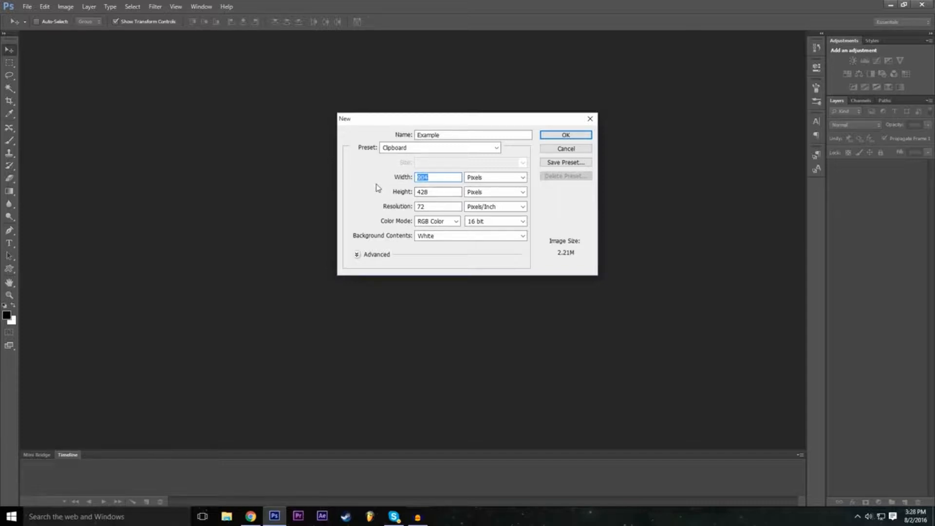
pyautogui.press('BackSpace')
pyautogui.write('1920')
pyautogui.click(431, 191)
pyautogui.press('BackSpace')
pyautogui.press('BackSpace')
pyautogui.press('BackSpace')
pyautogui.write('1080')
pyautogui.doubleClick(424, 192)
# Check the unit options for the document's width and height, keeping both in pixels.
pyautogui.click(499, 178)
pyautogui.click(498, 179)
pyautogui.click(500, 206)
pyautogui.click(499, 204)
pyautogui.click(496, 179)
pyautogui.click(496, 180)
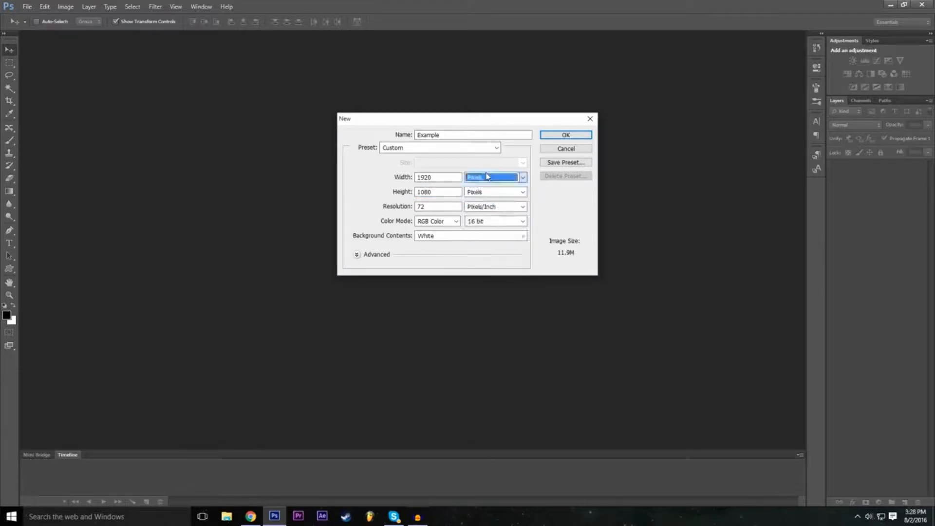
pyautogui.click(494, 180)
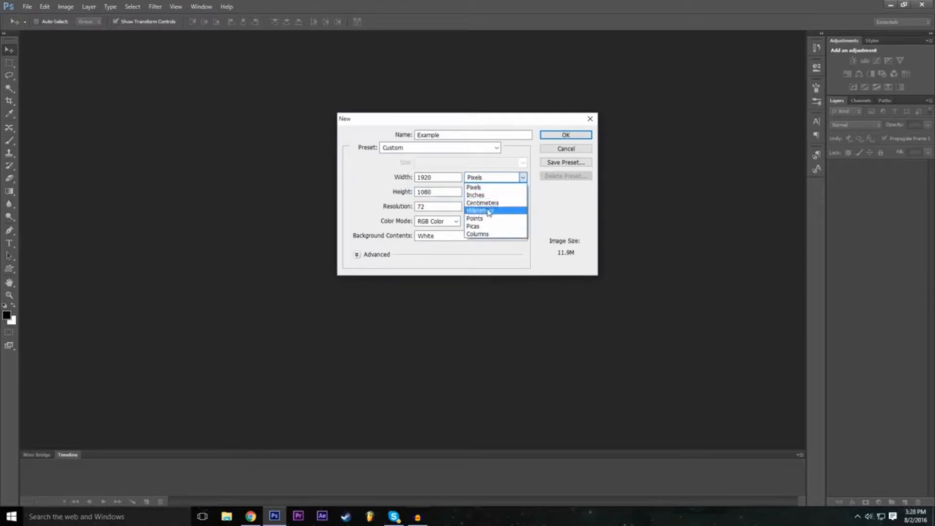
pyautogui.click(486, 188)
pyautogui.click(486, 192)
pyautogui.click(486, 192)
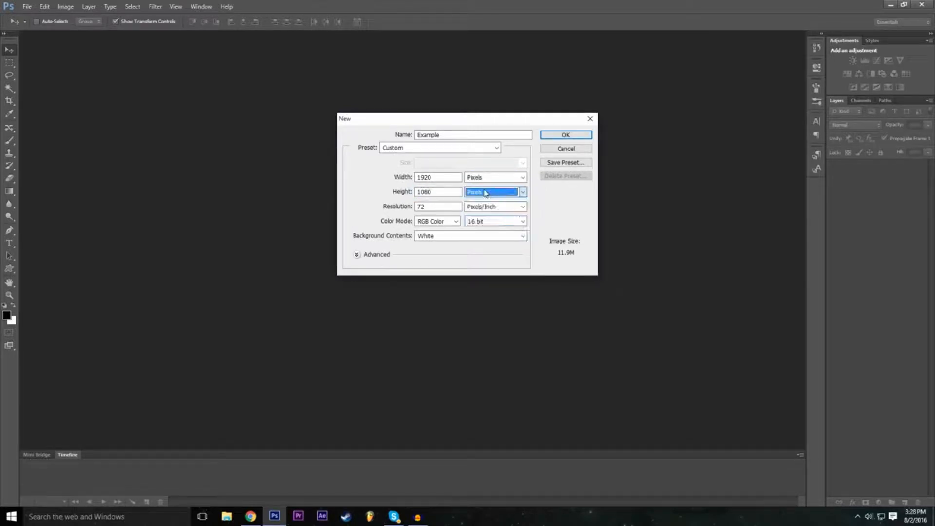
pyautogui.click(486, 192)
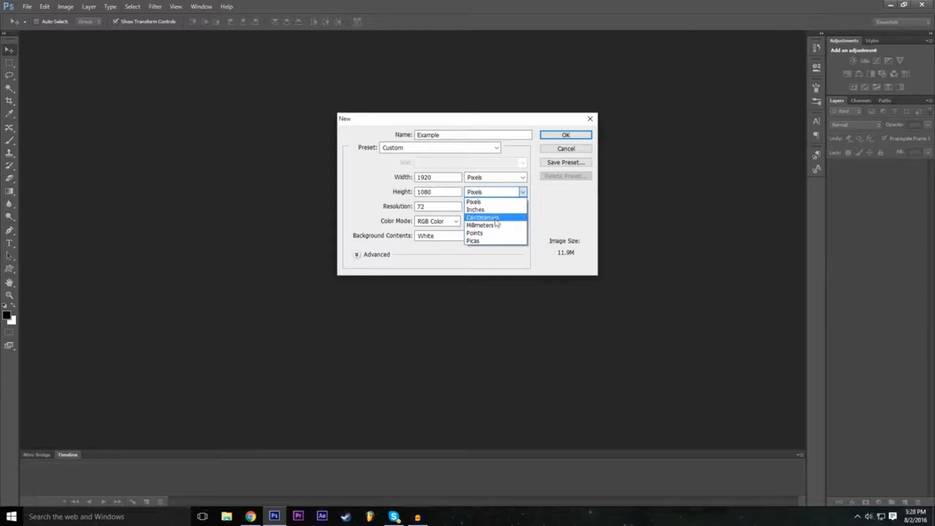
pyautogui.click(402, 196)
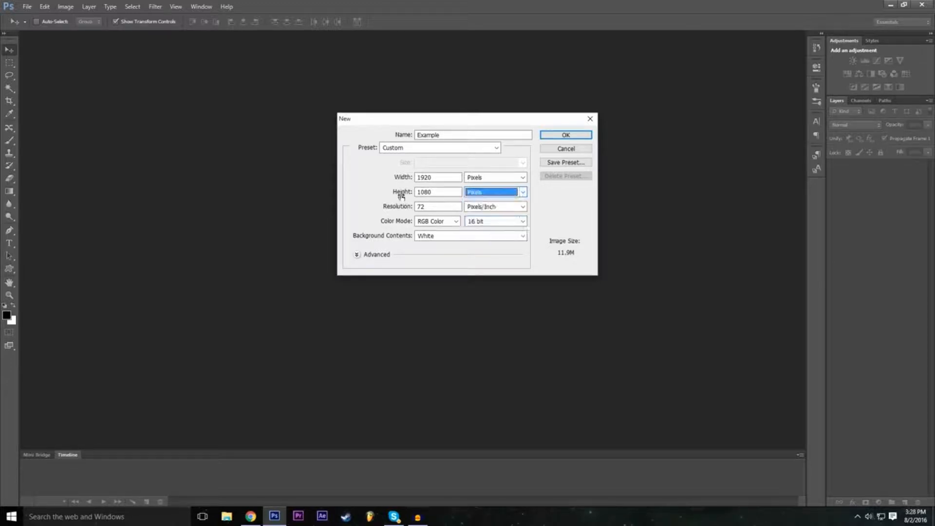
pyautogui.moveTo(435, 191); pyautogui.dragTo(366, 188)
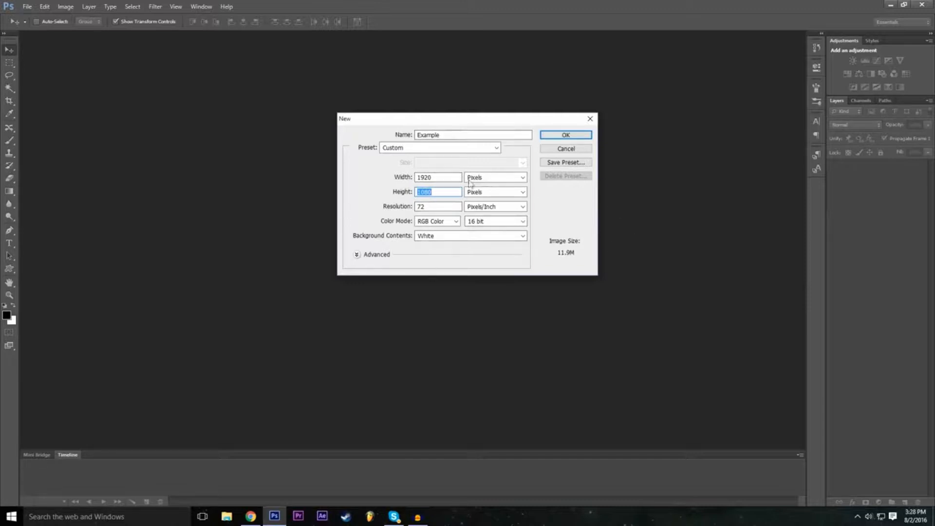
# Keep the colour depth at 16 bit and create the new document.
pyautogui.click(479, 221)
pyautogui.click(497, 224)
pyautogui.click(497, 223)
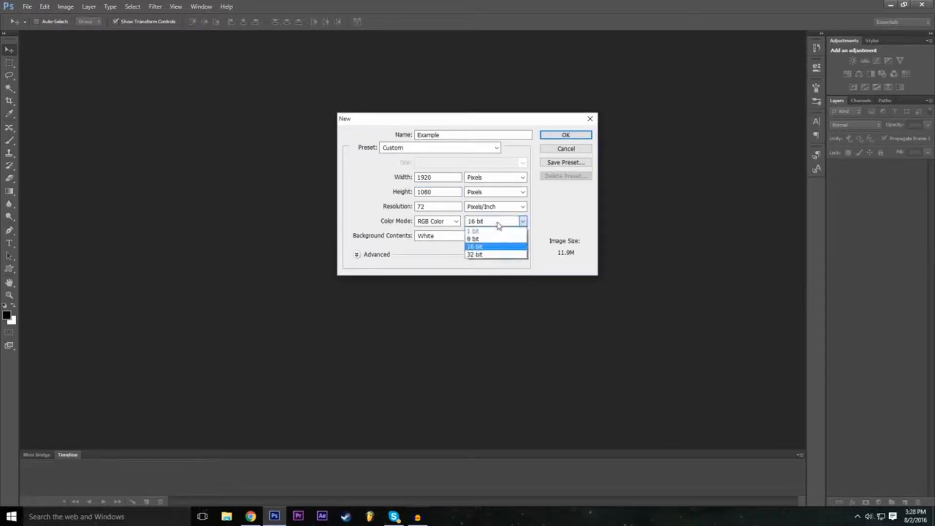
pyautogui.click(486, 247)
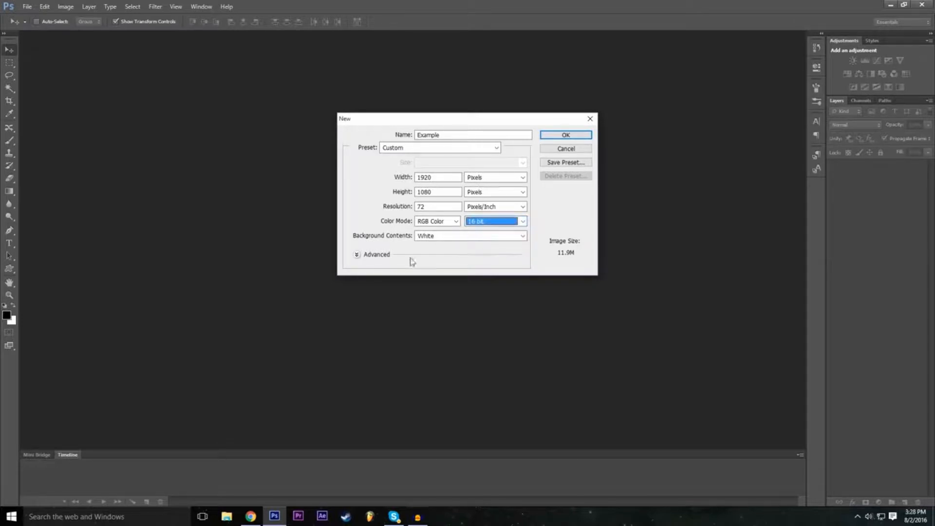
pyautogui.click(565, 136)
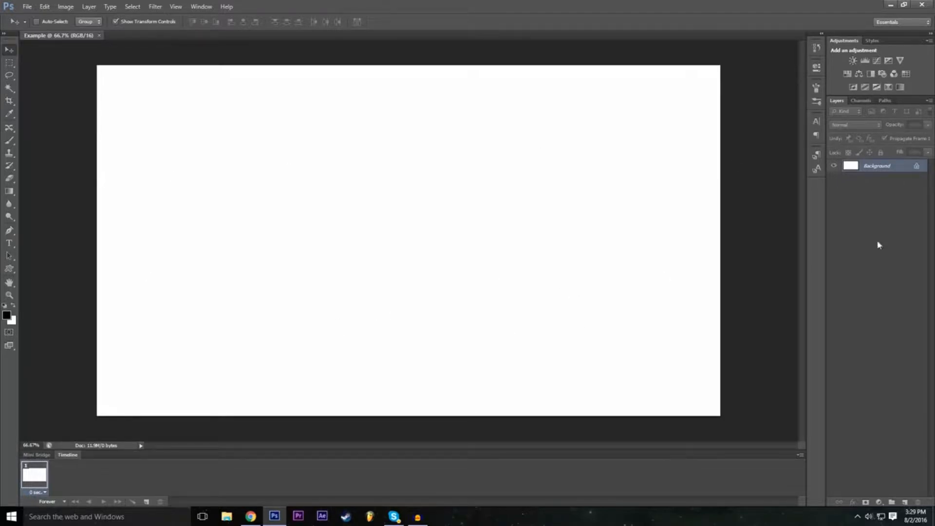
# Start converting the locked background into a regular layer and name it Background.
pyautogui.doubleClick(917, 171)
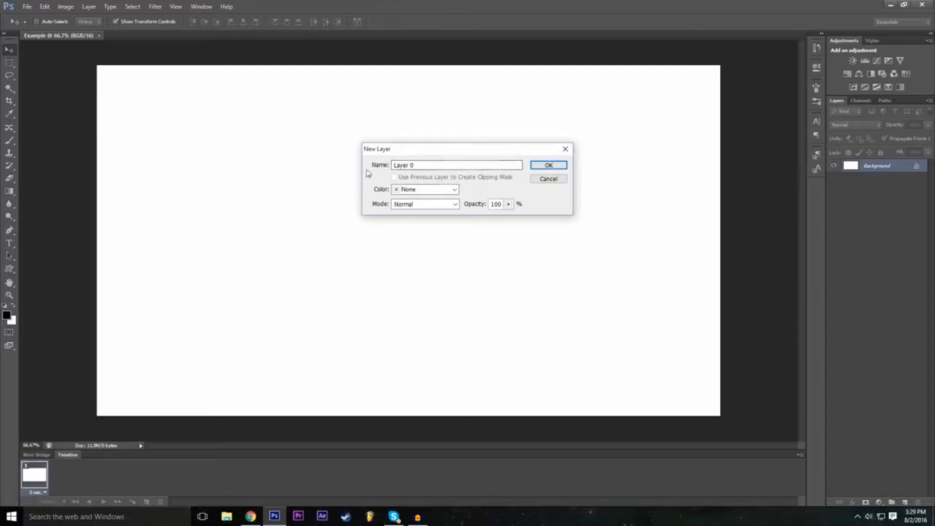
pyautogui.doubleClick(450, 164)
pyautogui.write('Background')
# Look through the colour label options for the new layer and choose Orange.
pyautogui.click(450, 189)
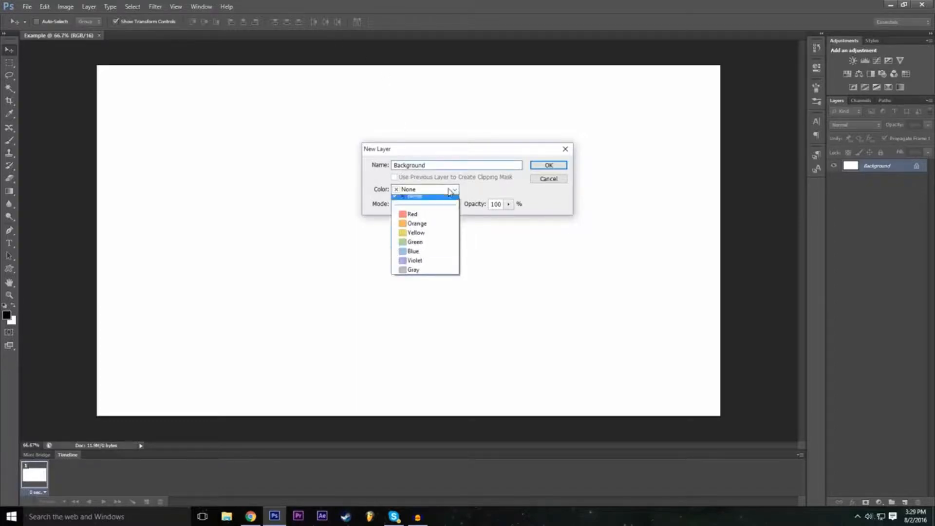
pyautogui.click(450, 191)
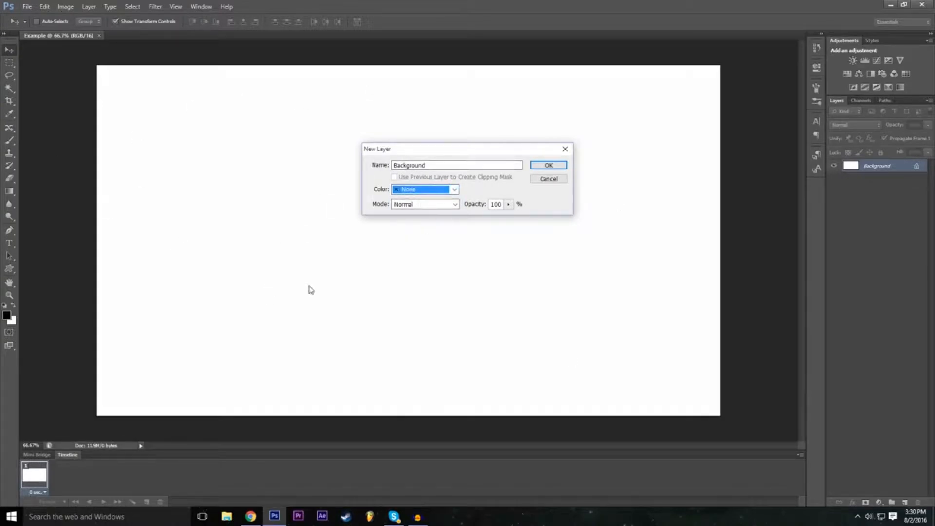
pyautogui.click(413, 191)
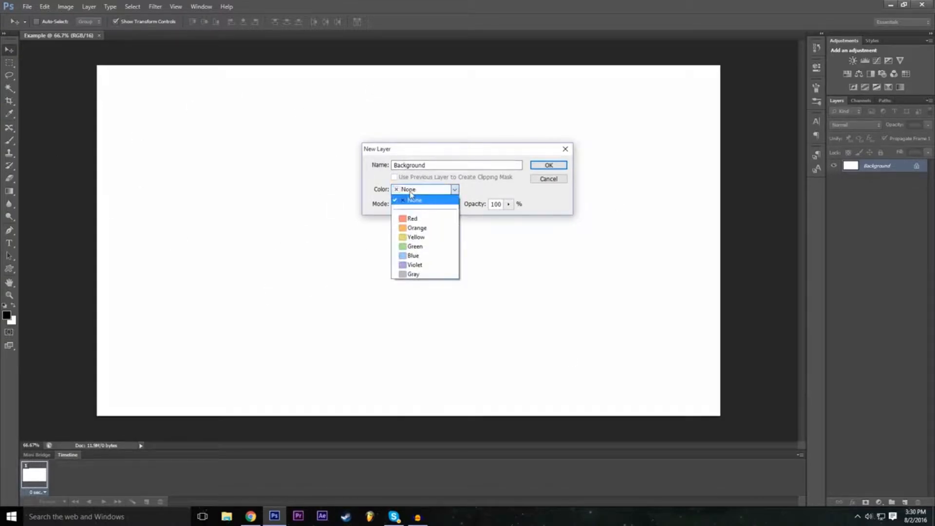
pyautogui.click(431, 227)
pyautogui.click(433, 194)
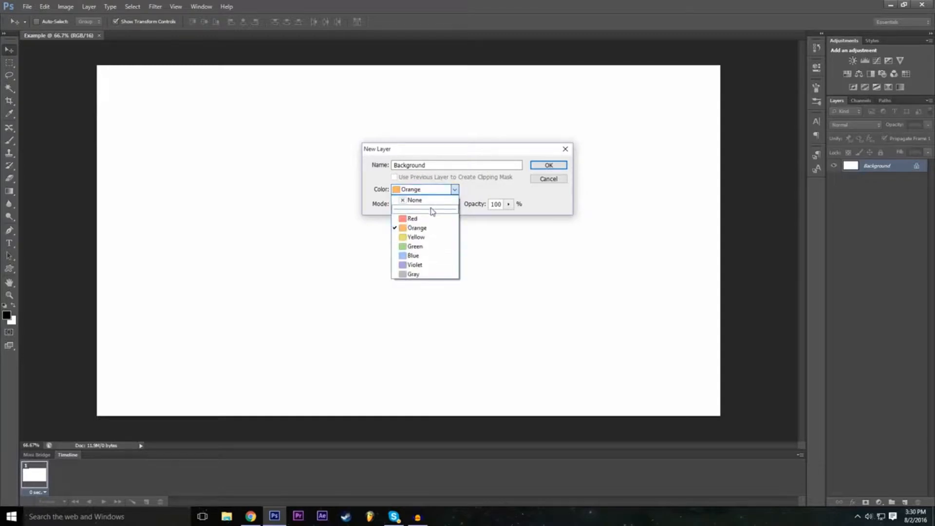
pyautogui.click(427, 228)
pyautogui.hotkey('shift', 'Tab')
# Set the layer's colour label to Red and confirm the conversion to a regular layer.
pyautogui.click(442, 191)
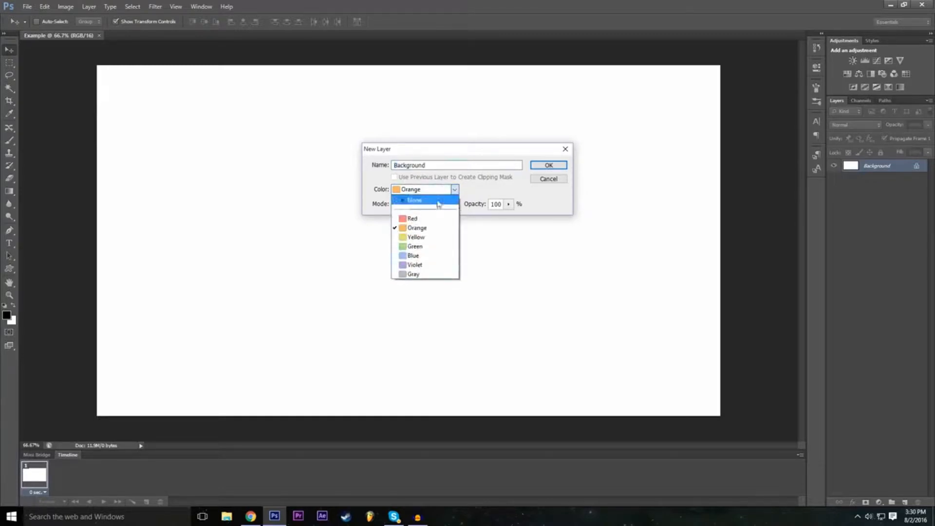
pyautogui.click(431, 219)
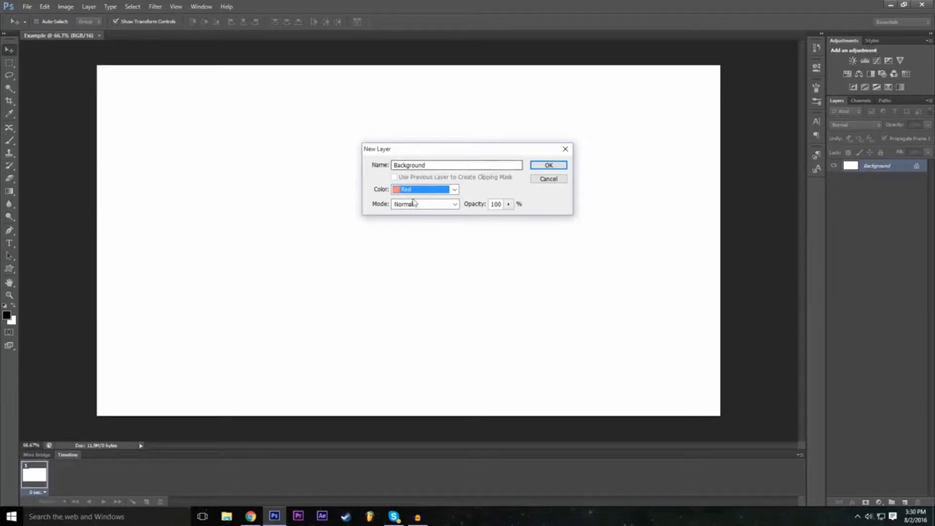
pyautogui.click(424, 189)
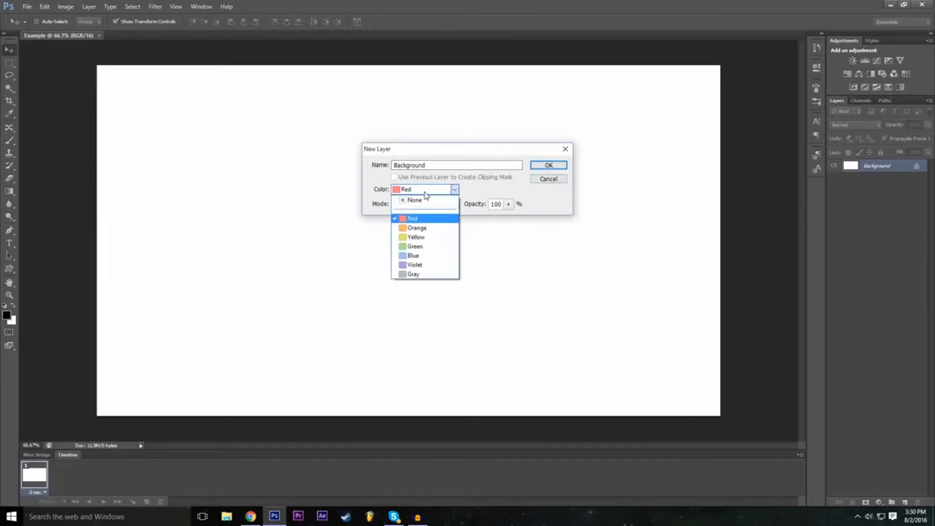
pyautogui.click(450, 193)
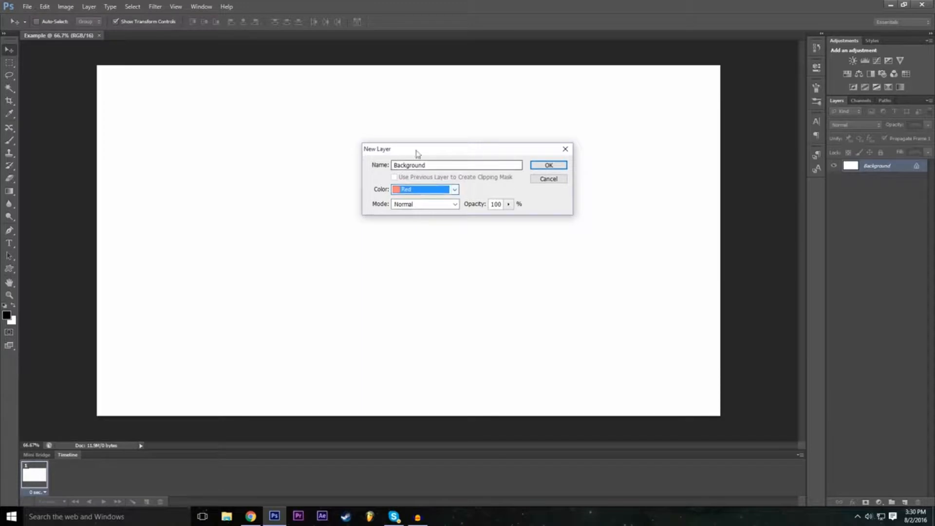
pyautogui.click(548, 165)
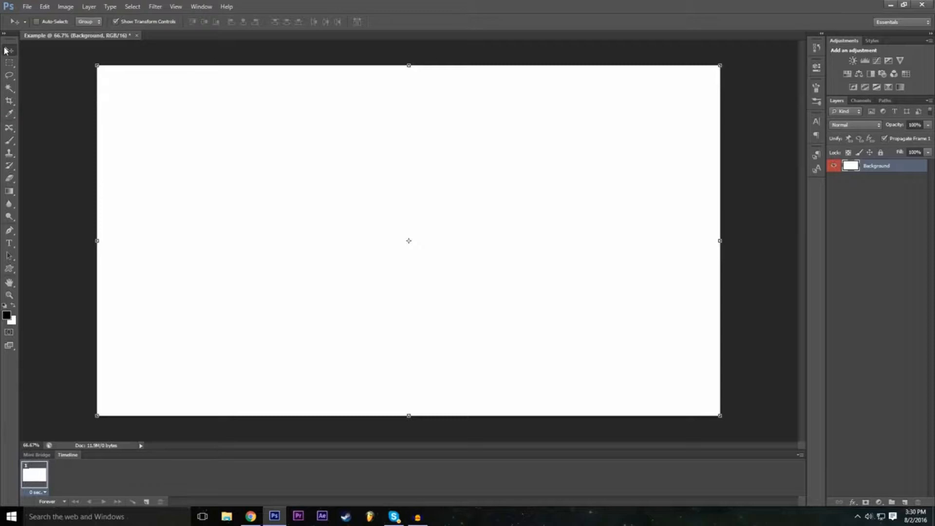
# Reselect the Background layer and move it freely across the canvas, first down and left, then up and right.
pyautogui.click(856, 208)
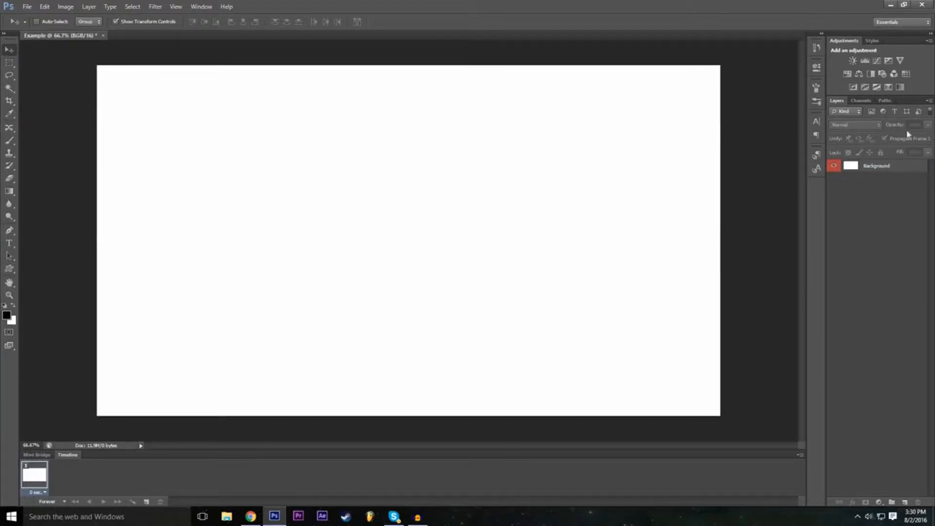
pyautogui.click(876, 169)
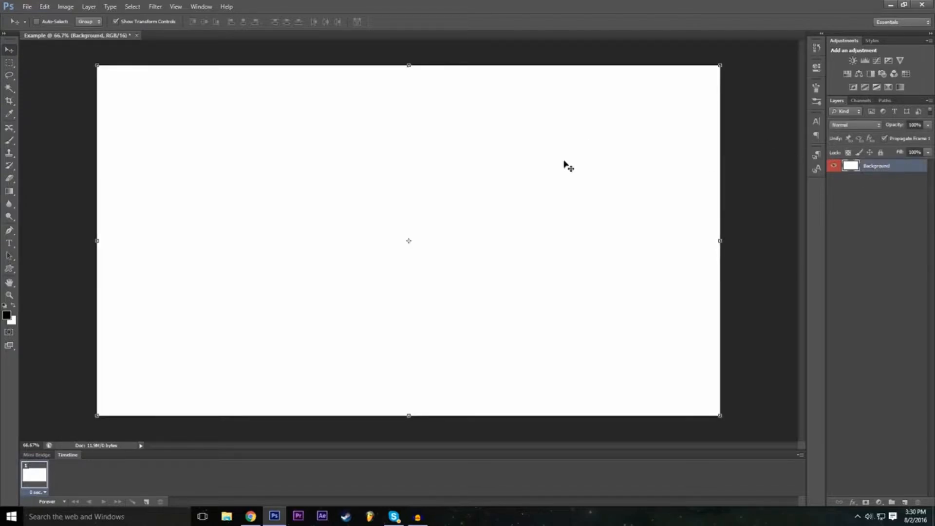
pyautogui.moveTo(234, 151); pyautogui.dragTo(221, 235)
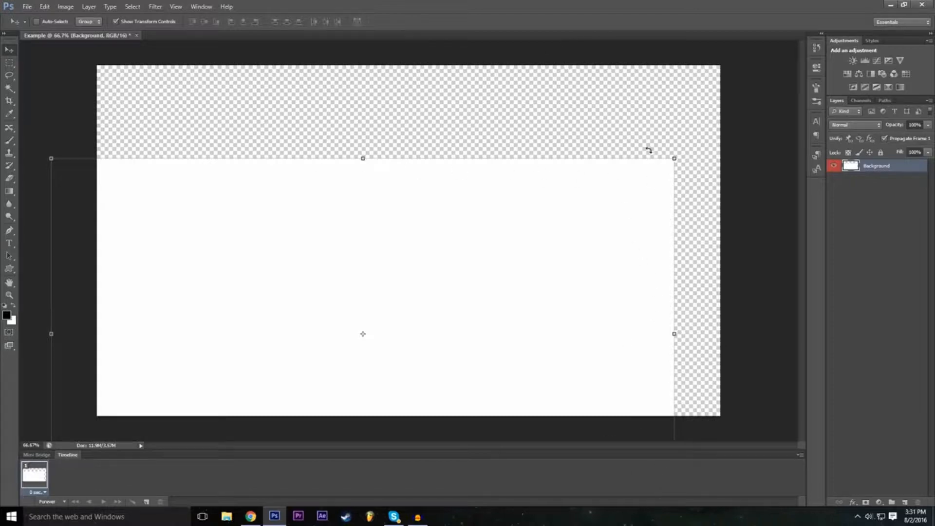
pyautogui.moveTo(503, 282); pyautogui.dragTo(591, 208)
# Undo the layer moves and step back in the history past the layer conversion.
pyautogui.click(44, 6)
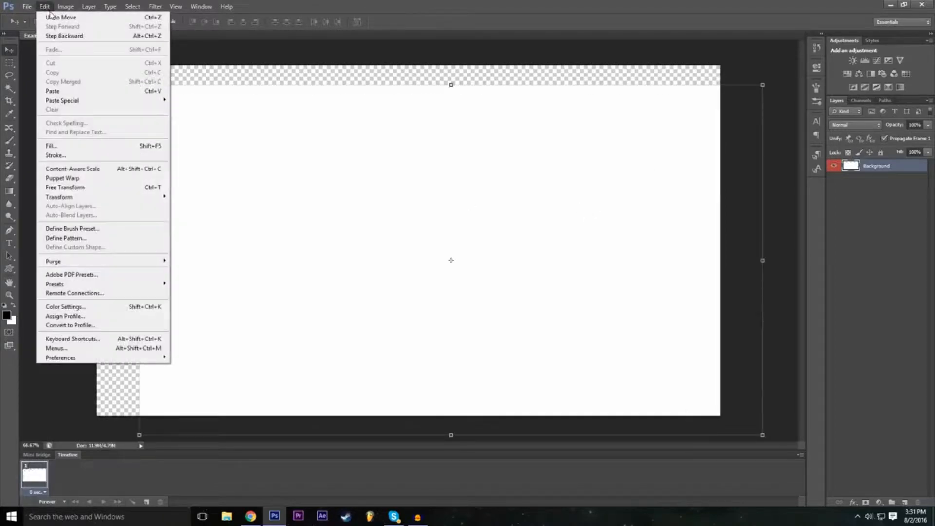
pyautogui.click(53, 19)
pyautogui.click(44, 8)
pyautogui.click(45, 7)
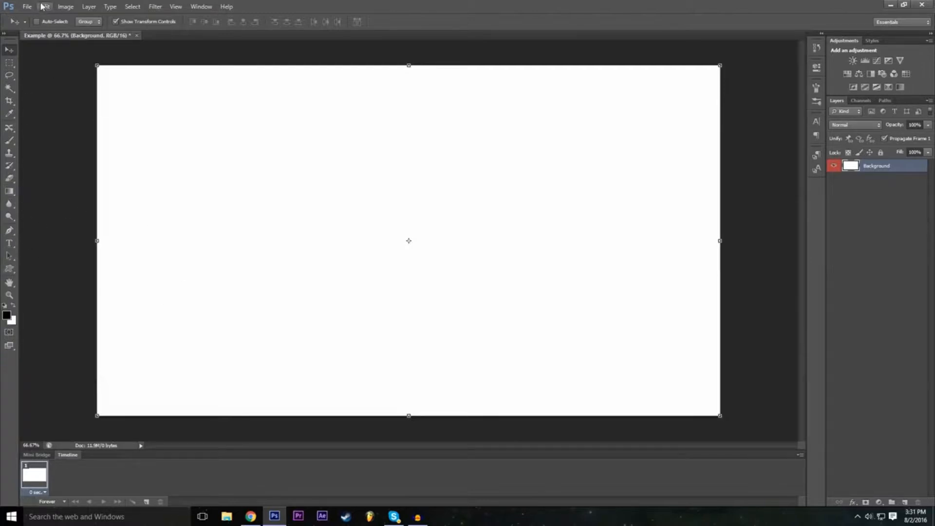
pyautogui.hotkey('ctrl', 'alt', 'z')
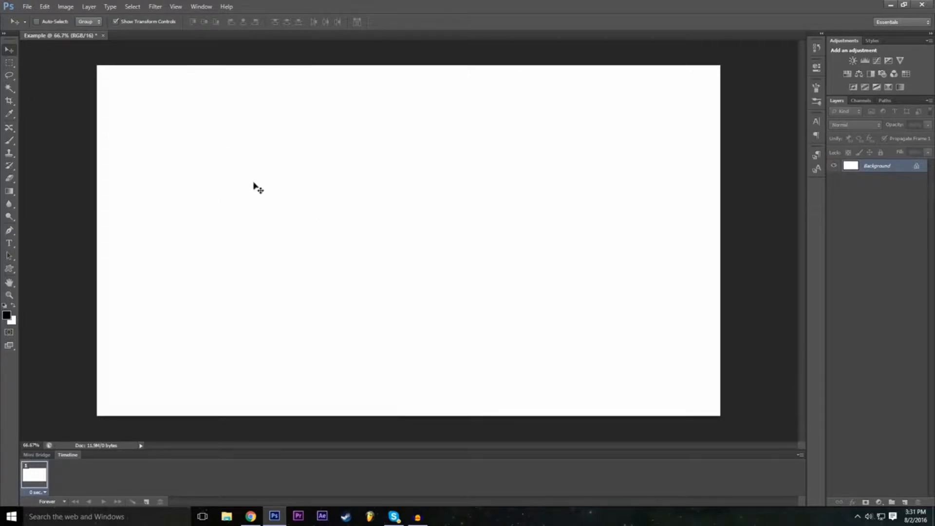
# Step forward in the history to restore the unlocked, red-labelled Background layer.
pyautogui.click(229, 236)
pyautogui.click(485, 197)
pyautogui.click(26, 7)
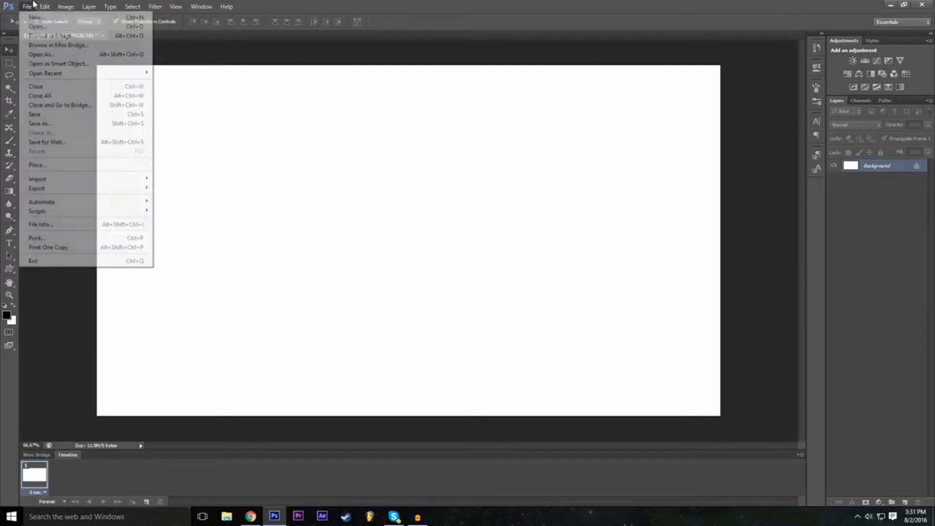
pyautogui.click(54, 26)
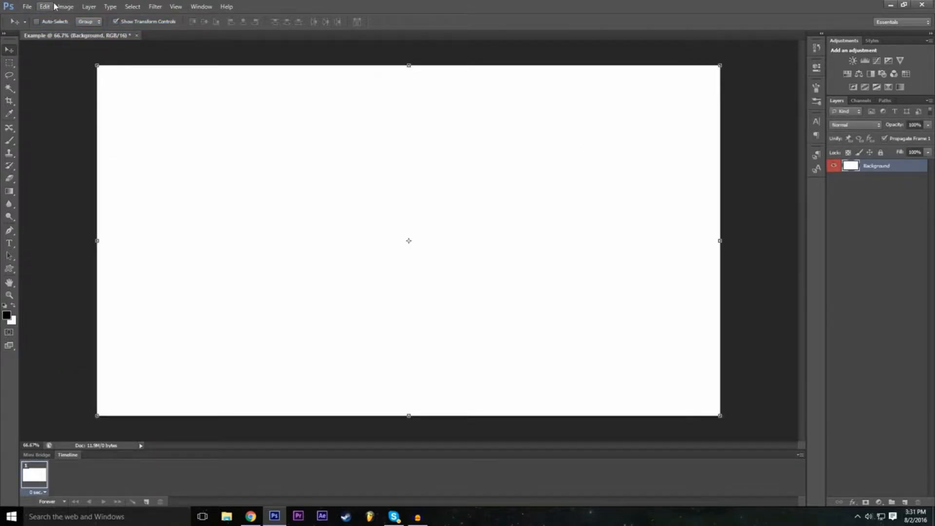
pyautogui.hotkey('ctrl', 'z')
pyautogui.click(45, 6)
pyautogui.click(62, 27)
pyautogui.click(45, 6)
pyautogui.click(45, 6)
# Paint several large looping freehand strokes across the canvas with the black Brush tool.
pyautogui.click(9, 140)
pyautogui.moveTo(223, 199)
pyautogui.mouseDown()
pyautogui.moveTo(173, 240)
pyautogui.moveTo(494, 153)
pyautogui.mouseUp()
pyautogui.moveTo(395, 184); pyautogui.dragTo(562, 201)
pyautogui.moveTo(515, 142)
pyautogui.mouseDown()
pyautogui.moveTo(716, 229)
pyautogui.moveTo(623, 357)
pyautogui.moveTo(176, 273)
pyautogui.mouseUp()
# Undo and redo the last brush stroke twice.
pyautogui.hotkey('ctrl', 'z')
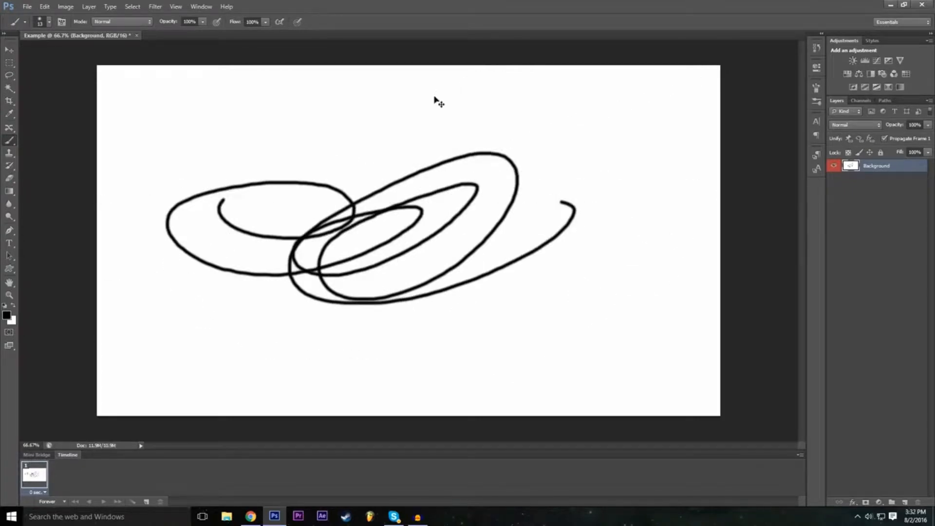
pyautogui.hotkey('ctrl', 'shift', 'z')
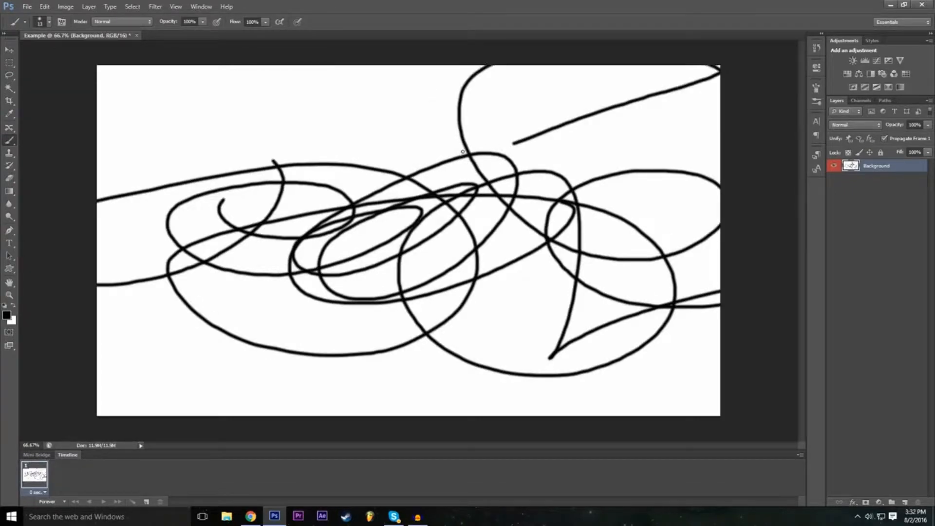
pyautogui.hotkey('ctrl', 'z')
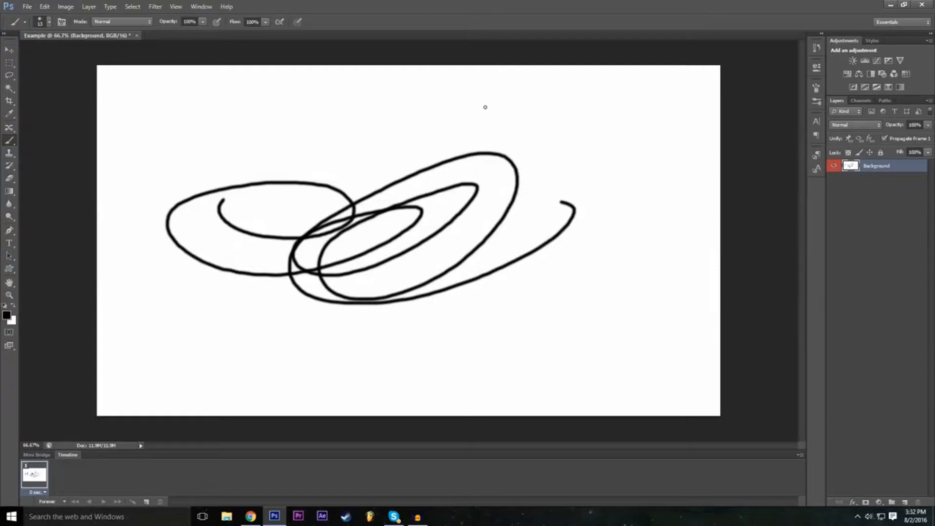
pyautogui.hotkey('ctrl', 'shift', 'z')
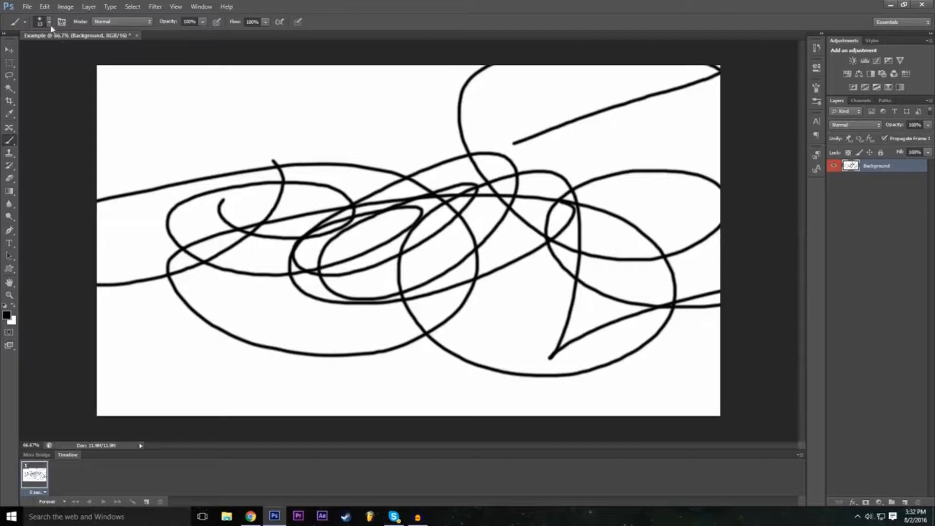
# Step back through the history until all brush strokes are removed from the canvas.
pyautogui.hotkey('ctrl', 'alt', 'z')
pyautogui.click(35, 4)
pyautogui.moveTo(44, 7)
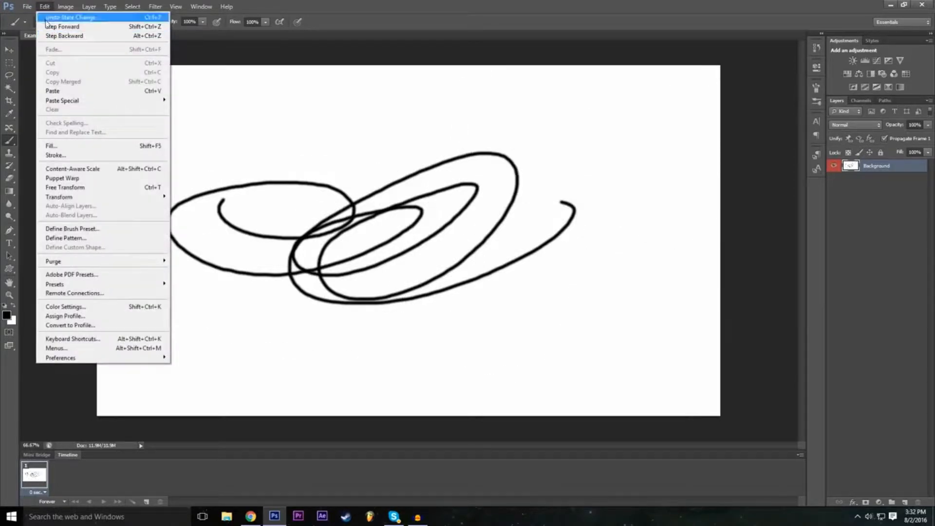
pyautogui.click(51, 38)
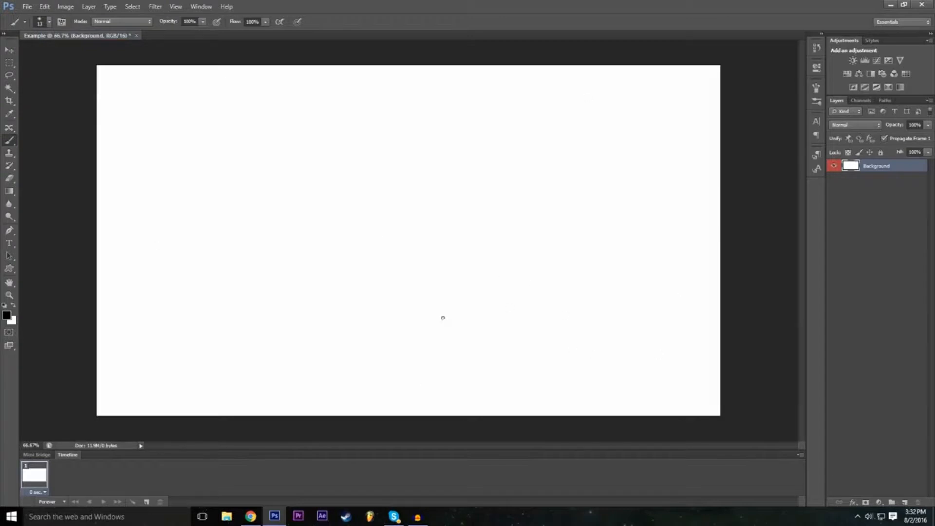
# Deselect all layers, try to move the canvas content with the Move tool, and dismiss the error message.
pyautogui.click(9, 50)
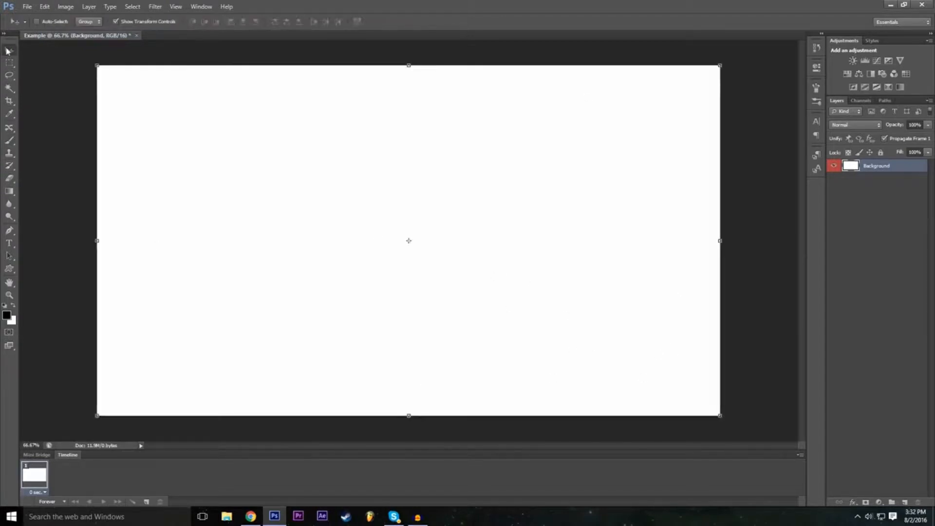
pyautogui.click(895, 201)
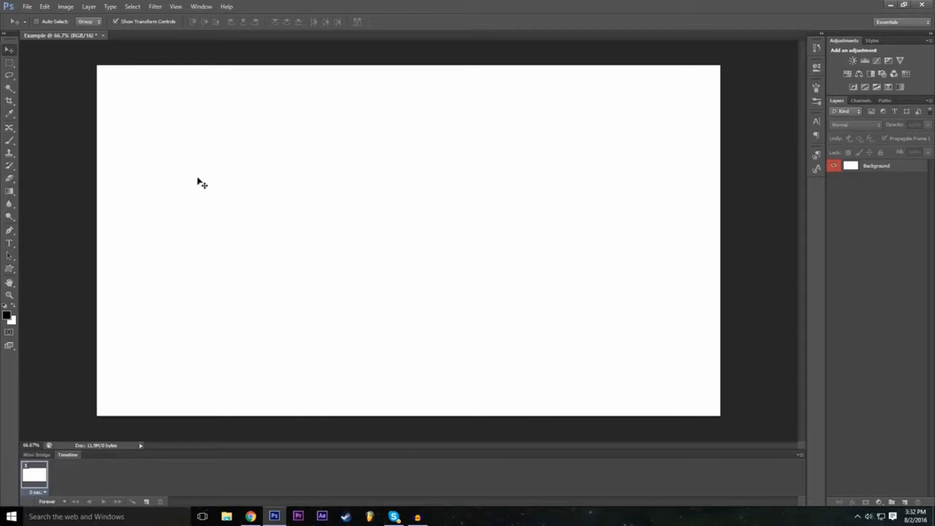
pyautogui.click(424, 266)
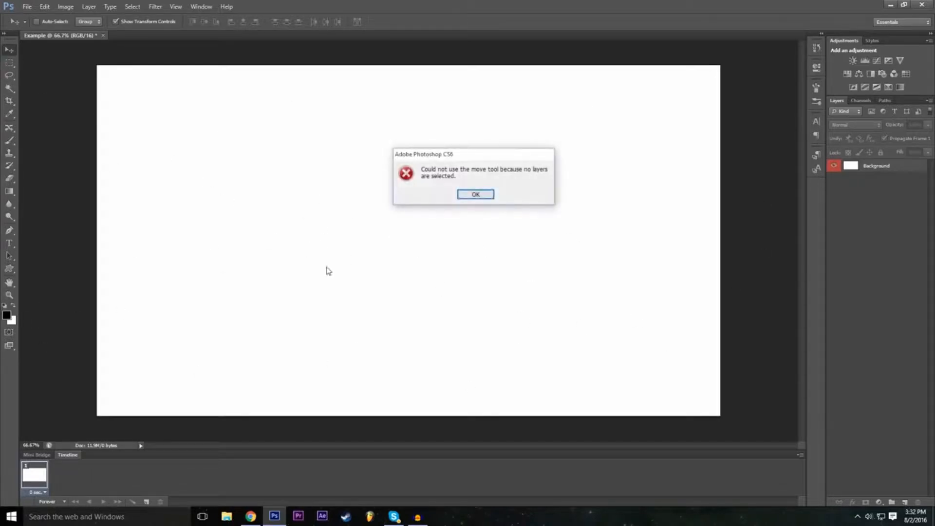
pyautogui.click(465, 195)
pyautogui.click(562, 218)
pyautogui.click(472, 193)
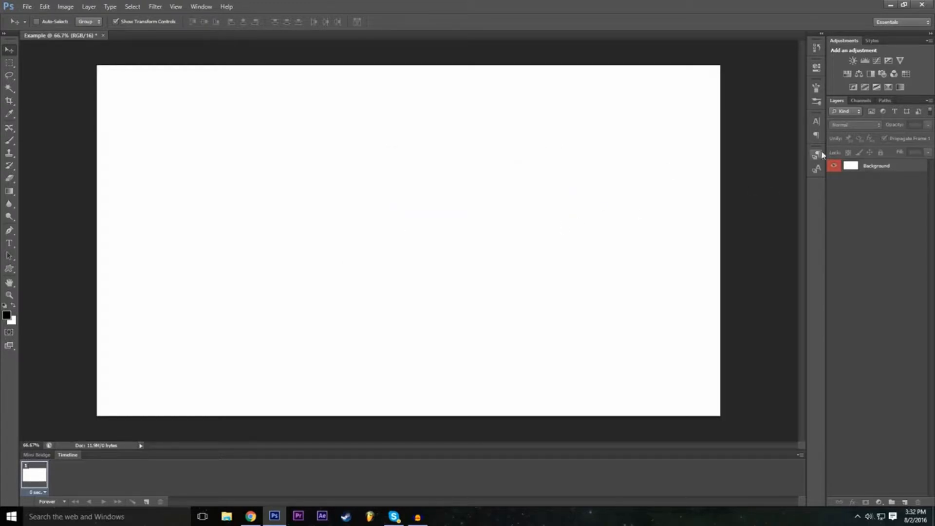
# Select the Background layer, move it slightly down and to the right, and step back to undo the move.
pyautogui.click(873, 166)
pyautogui.moveTo(603, 163); pyautogui.dragTo(440, 225)
pyautogui.click(44, 7)
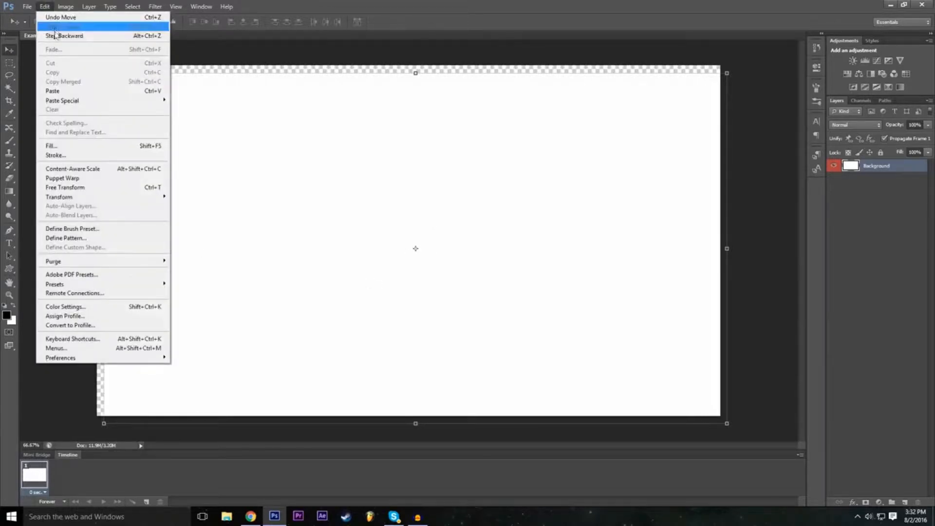
pyautogui.click(59, 35)
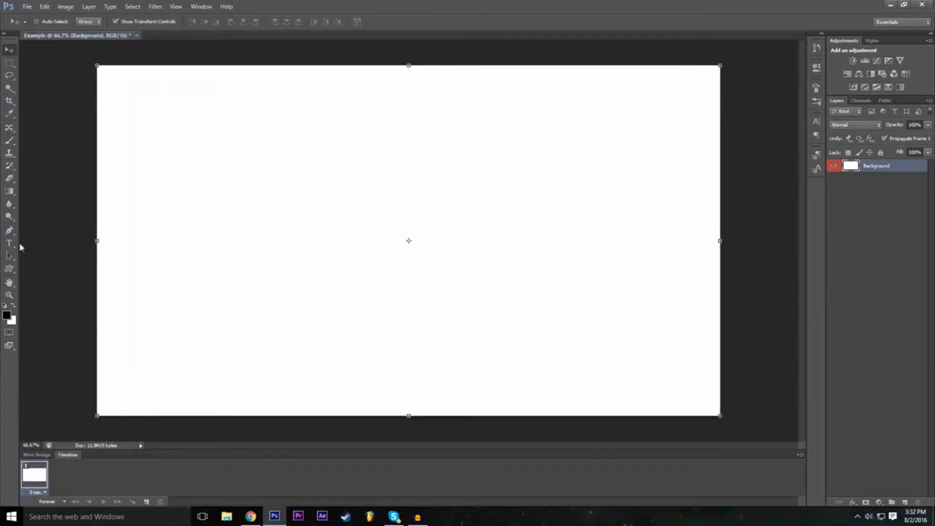
# Draw a rectangle about 665 by 365 px in the upper-left part of the canvas and compare its outline by switching between layers.
pyautogui.click(8, 272)
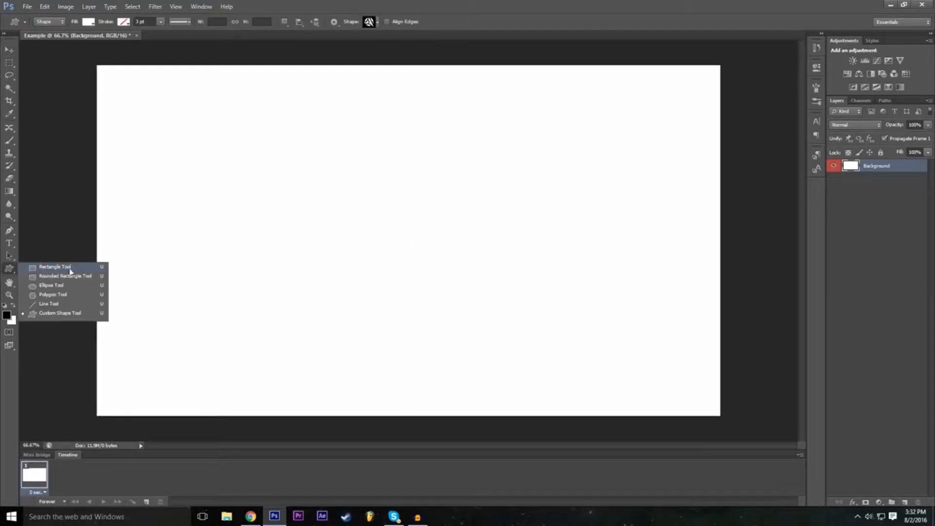
pyautogui.click(75, 268)
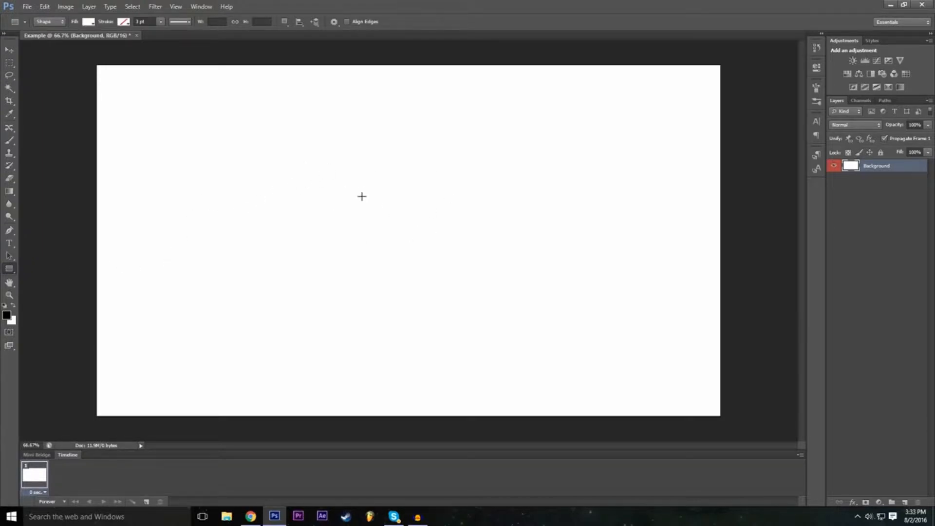
pyautogui.moveTo(172, 143); pyautogui.dragTo(388, 261)
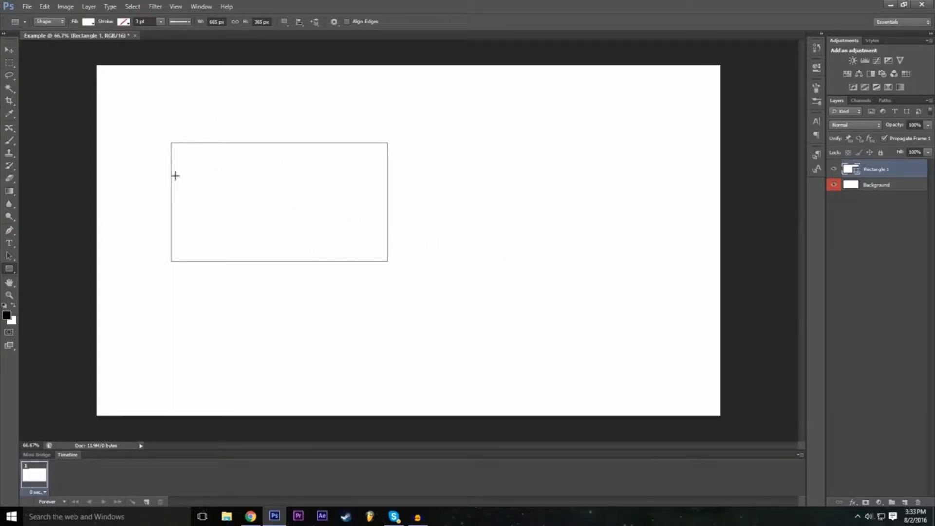
pyautogui.click(876, 186)
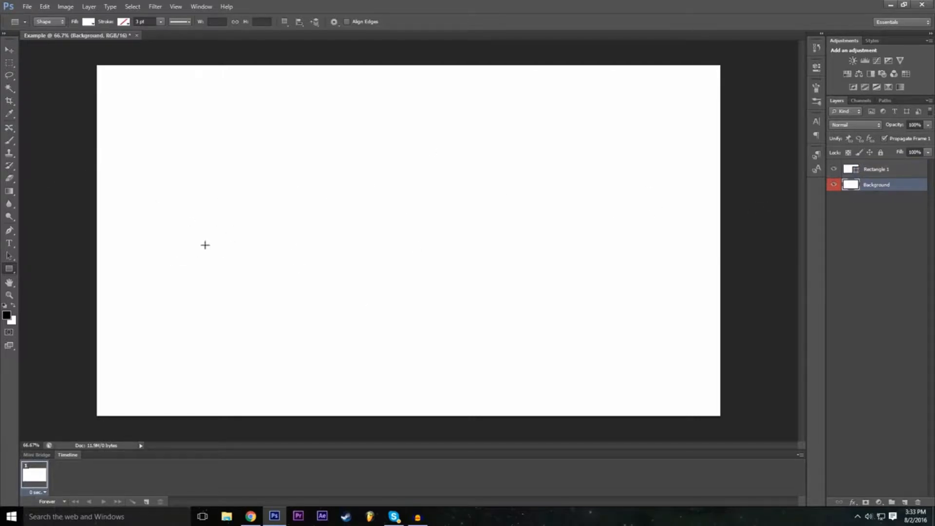
pyautogui.click(885, 170)
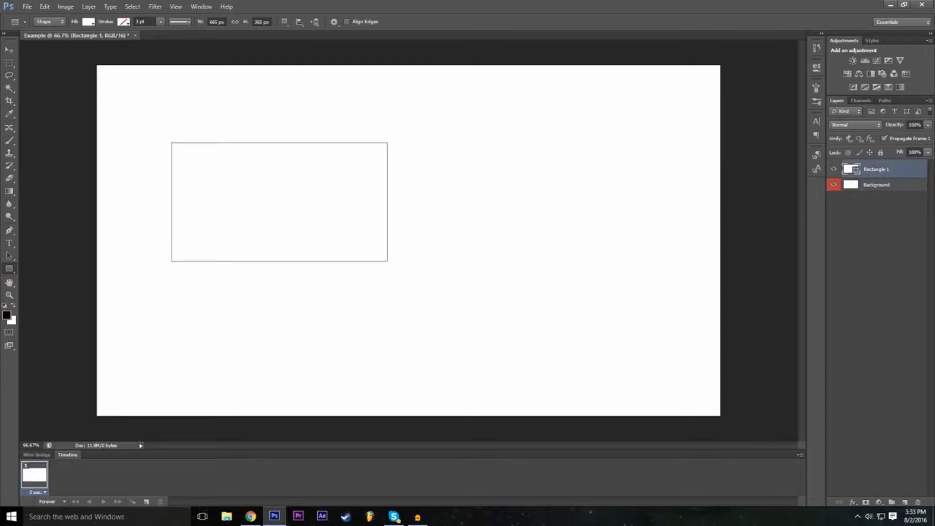
# Try black, grey and red fills on the rectangle and finish with a very dark grey fill.
pyautogui.click(88, 22)
pyautogui.click(104, 79)
pyautogui.click(123, 78)
pyautogui.click(130, 83)
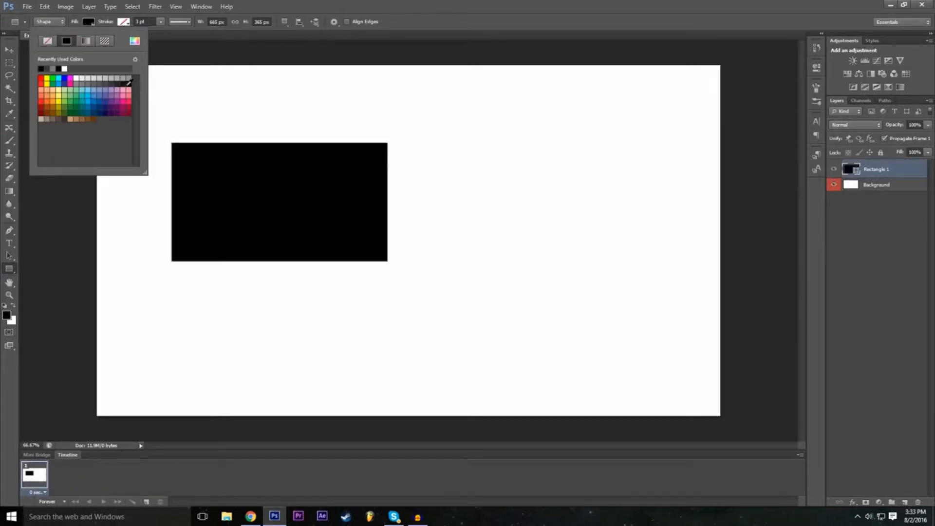
pyautogui.click(118, 85)
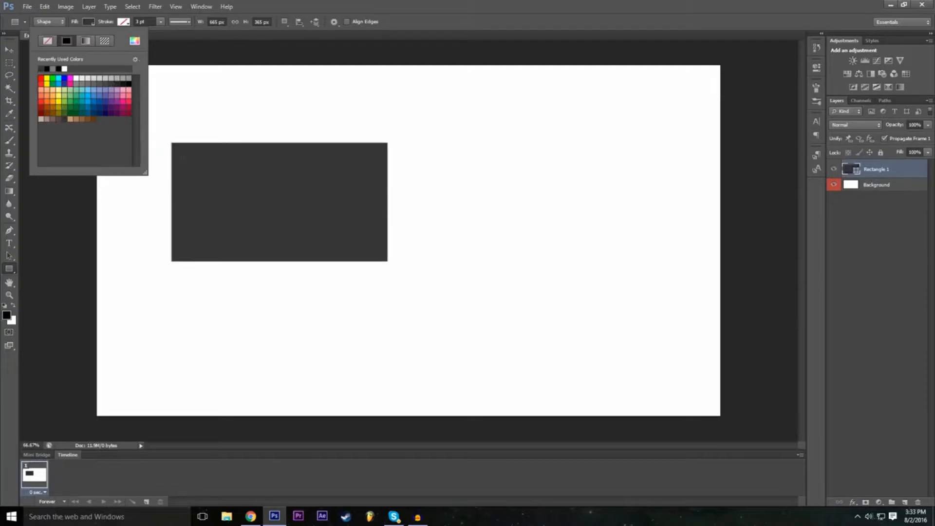
pyautogui.click(41, 103)
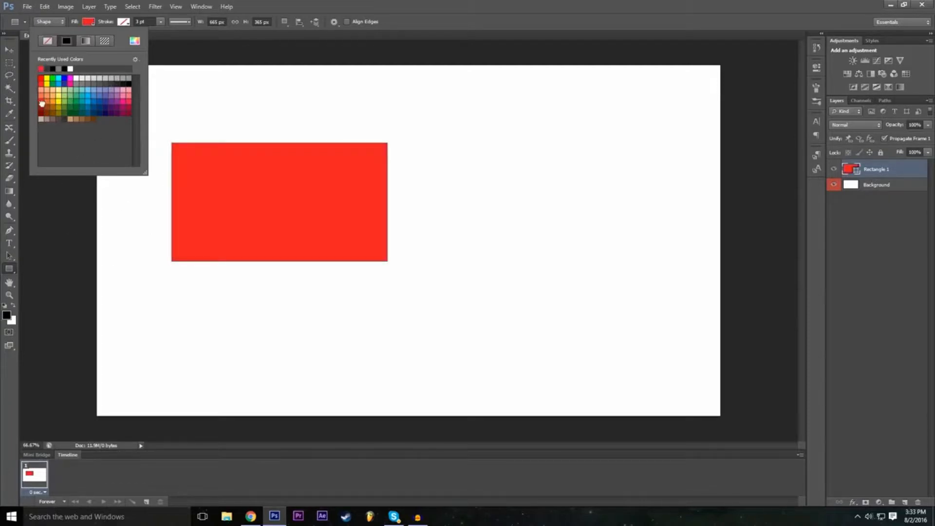
pyautogui.click(42, 107)
pyautogui.click(42, 102)
pyautogui.click(116, 84)
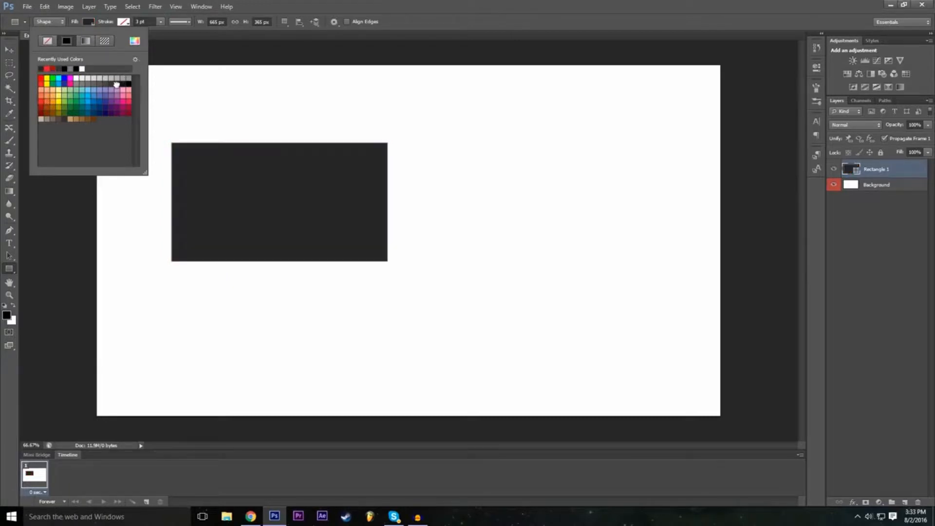
pyautogui.click(636, 4)
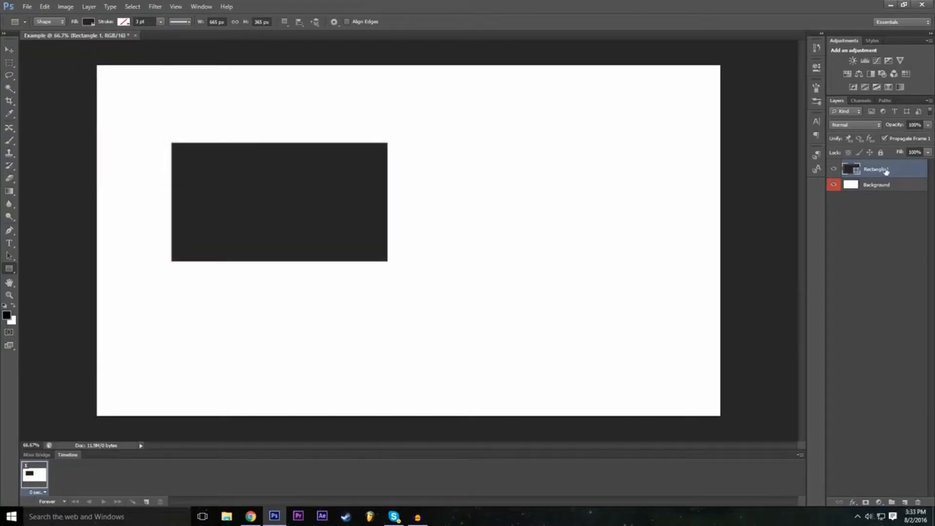
# Move the rectangle around the canvas with the Move tool and leave it slightly left of the canvas centre.
pyautogui.click(9, 49)
pyautogui.moveTo(305, 198); pyautogui.dragTo(410, 230)
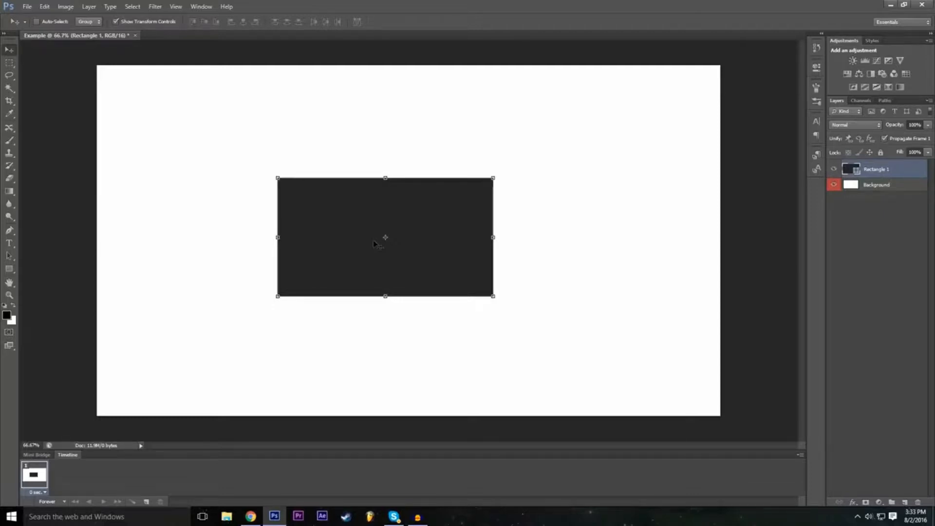
pyautogui.moveTo(374, 249); pyautogui.dragTo(388, 179)
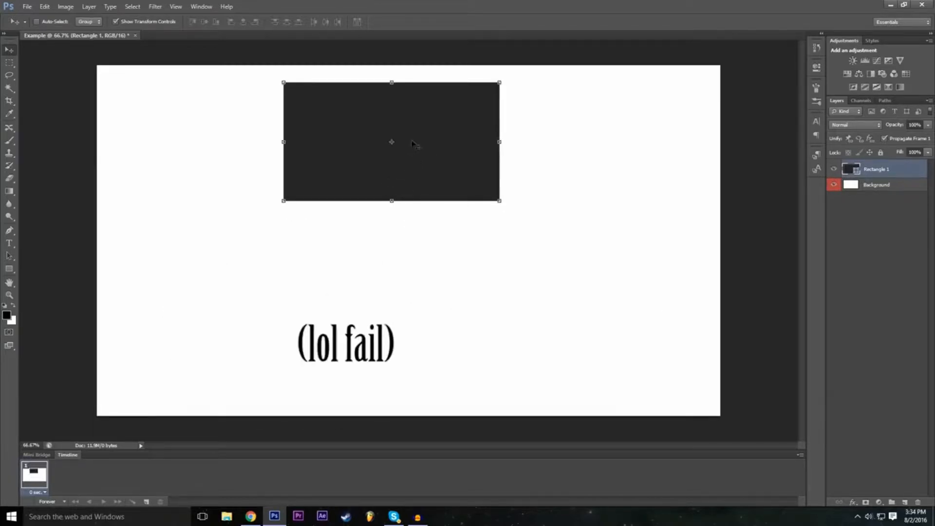
pyautogui.moveTo(415, 146); pyautogui.dragTo(328, 209)
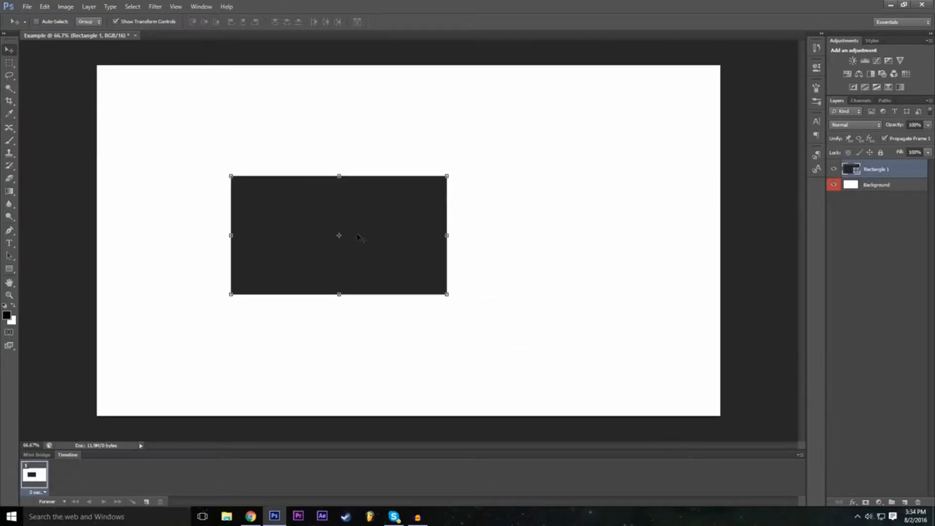
pyautogui.moveTo(359, 238); pyautogui.dragTo(536, 316)
pyautogui.moveTo(435, 329); pyautogui.dragTo(379, 258)
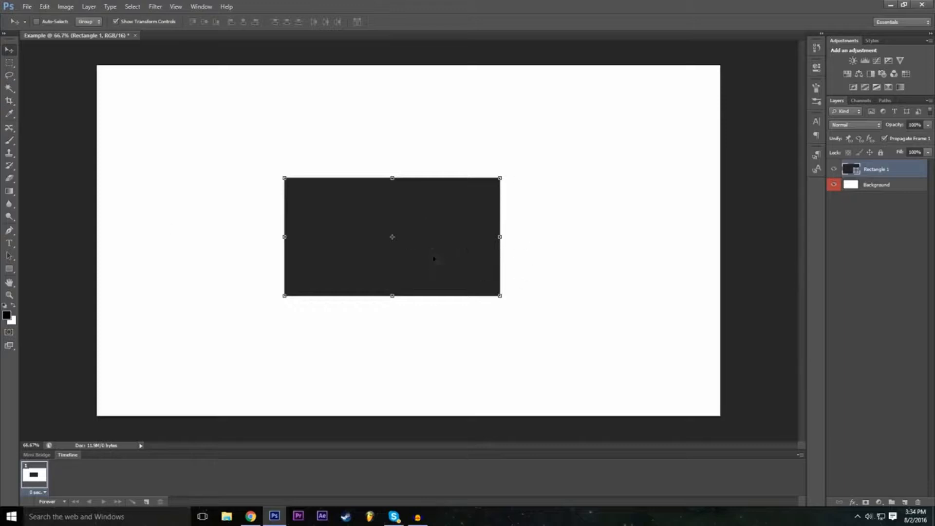
# Start a Free Transform on the rectangle and rotate it back and forth through several small angles.
pyautogui.hotkey('ctrl', 't')
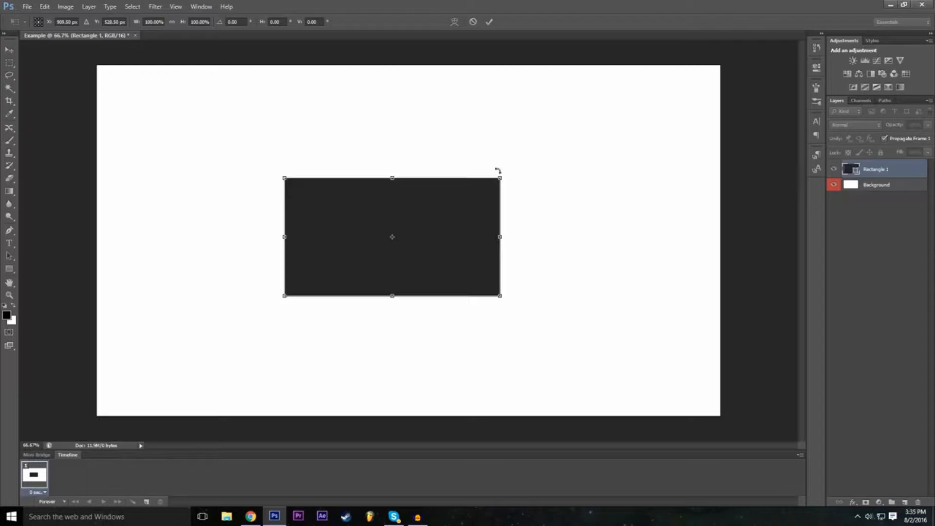
pyautogui.moveTo(505, 171); pyautogui.dragTo(514, 123)
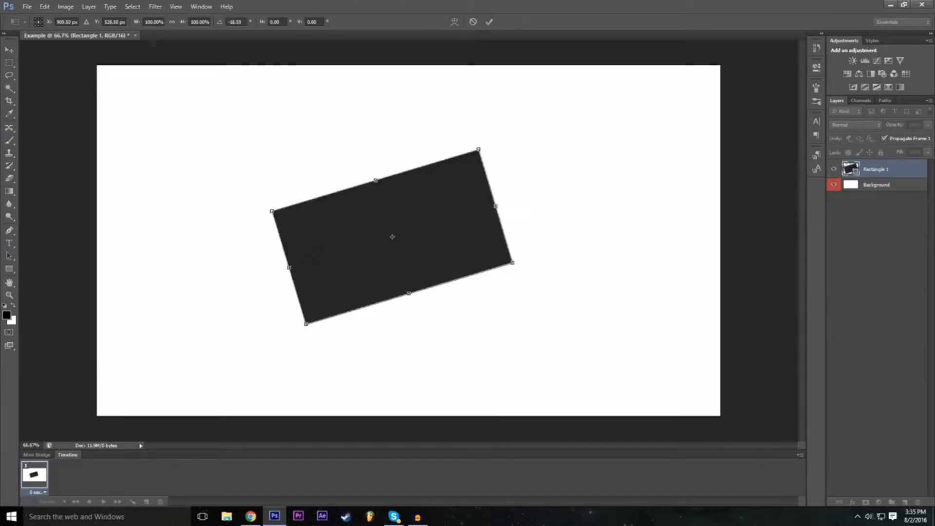
pyautogui.moveTo(221, 25); pyautogui.dragTo(893, 73)
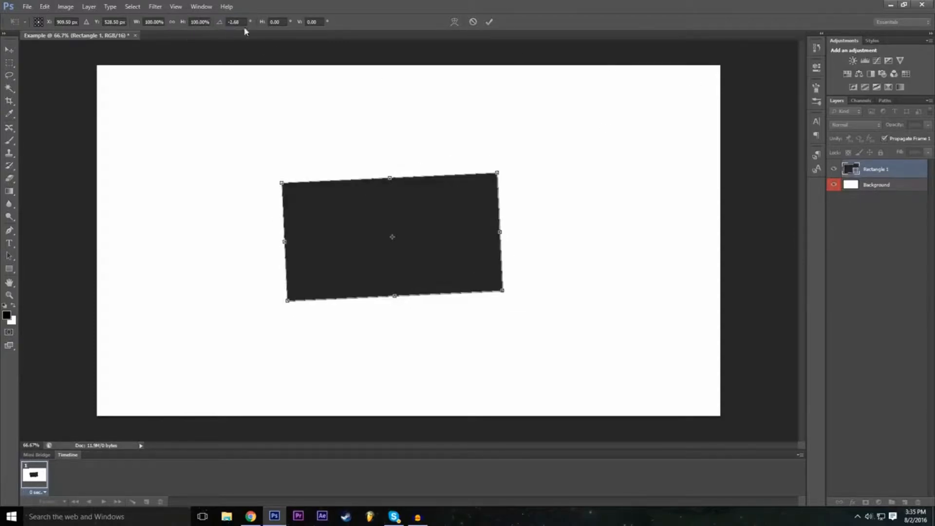
pyautogui.moveTo(524, 167); pyautogui.dragTo(525, 146)
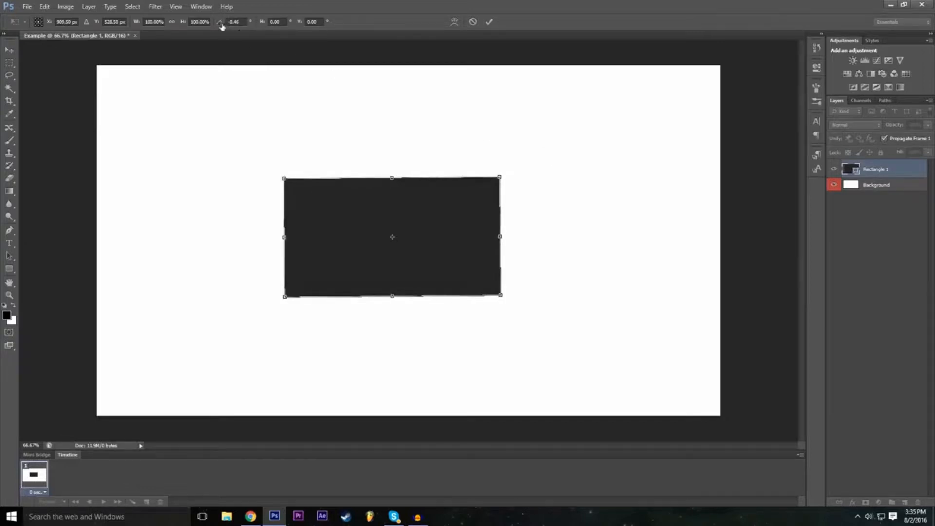
pyautogui.moveTo(221, 27); pyautogui.dragTo(501, 104)
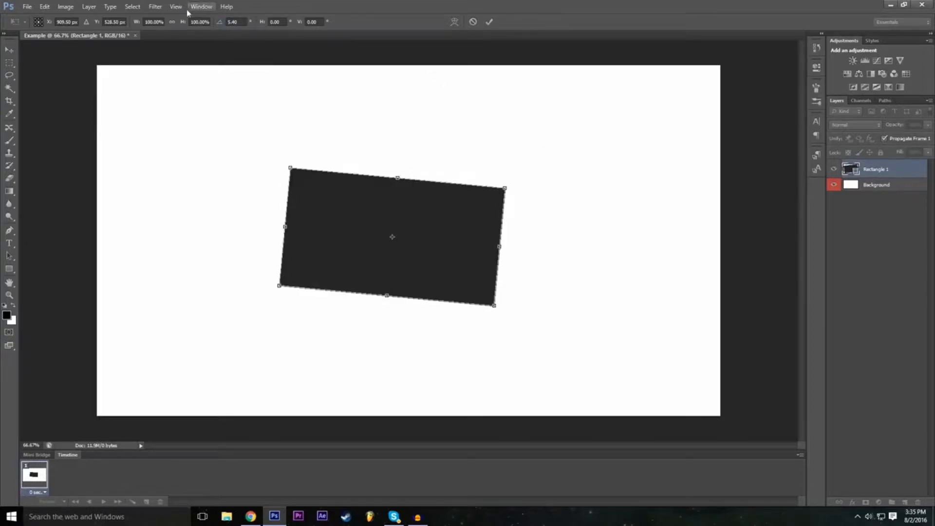
pyautogui.moveTo(219, 23); pyautogui.dragTo(62, 116)
# Set the rectangle's rotation angle to 0 degrees.
pyautogui.click(237, 20)
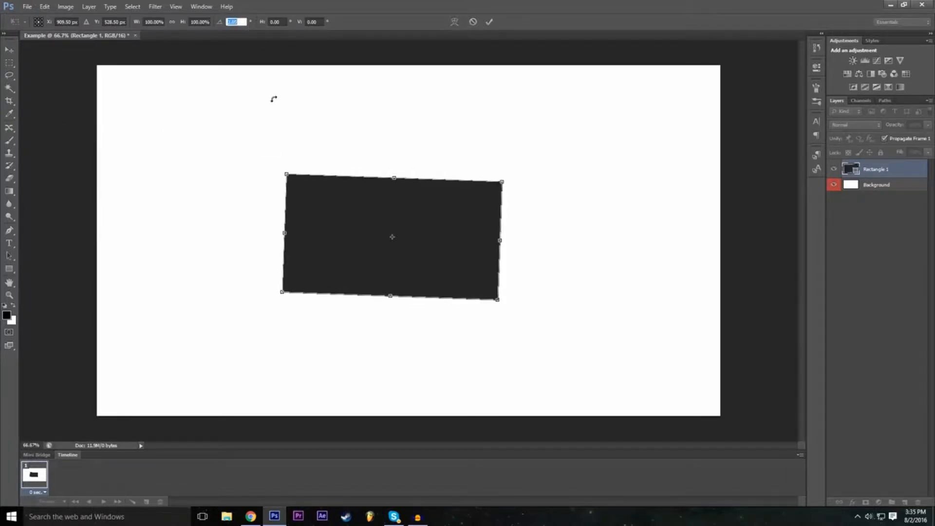
pyautogui.write('0')
pyautogui.press('Return')
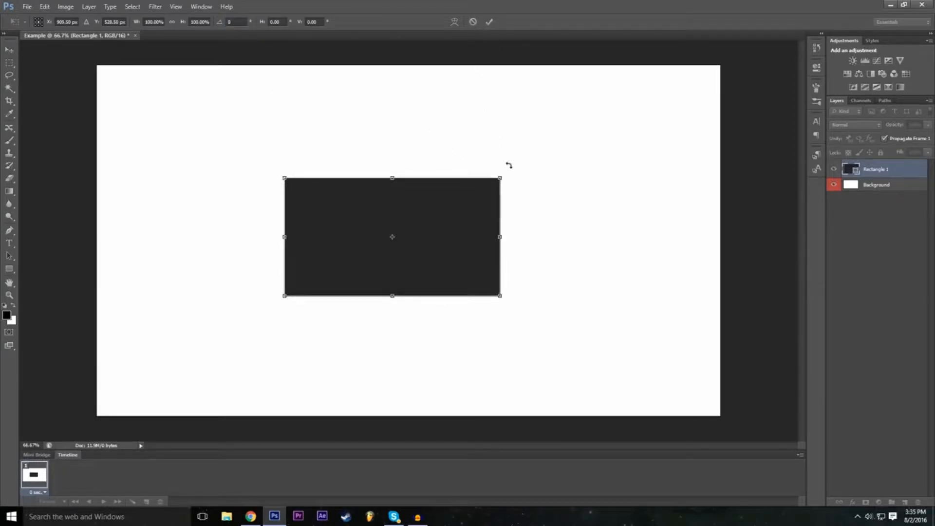
# Try rotating the rectangle to about 49 degrees and stretching it to about 137% width and 212% height, and cancel the transform.
pyautogui.moveTo(509, 165); pyautogui.dragTo(484, 319)
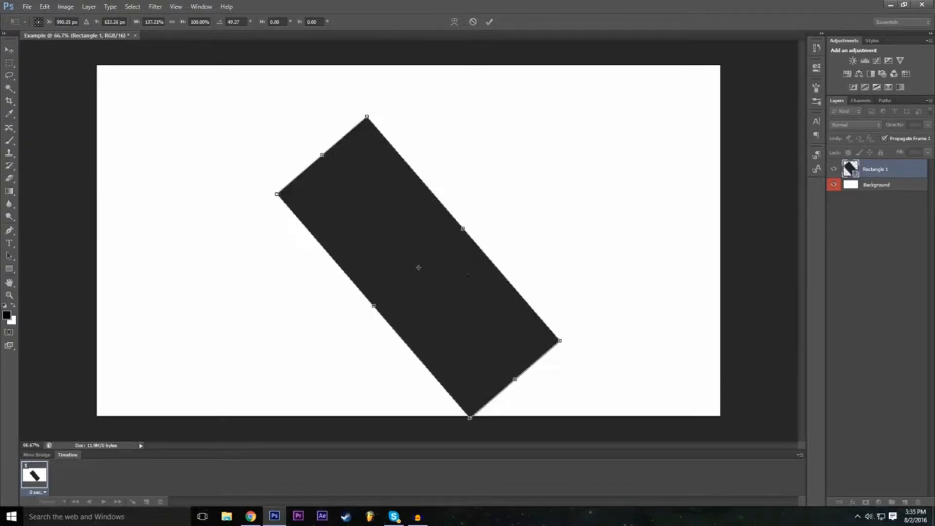
pyautogui.moveTo(465, 229); pyautogui.dragTo(540, 195)
pyautogui.moveTo(374, 305); pyautogui.dragTo(335, 338)
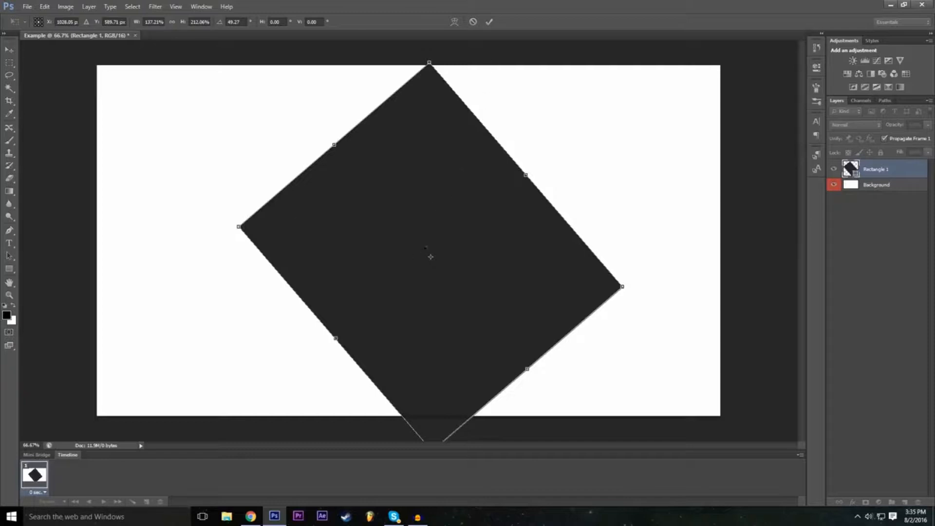
pyautogui.click(472, 23)
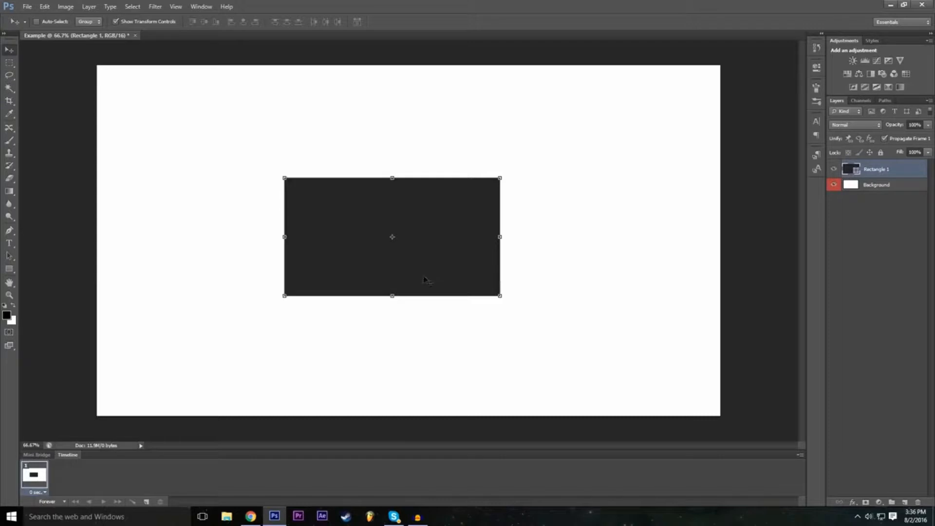
# Scale the rectangle with Free Transform to 200% width and 200% height and apply the transform.
pyautogui.hotkey('ctrl', 't')
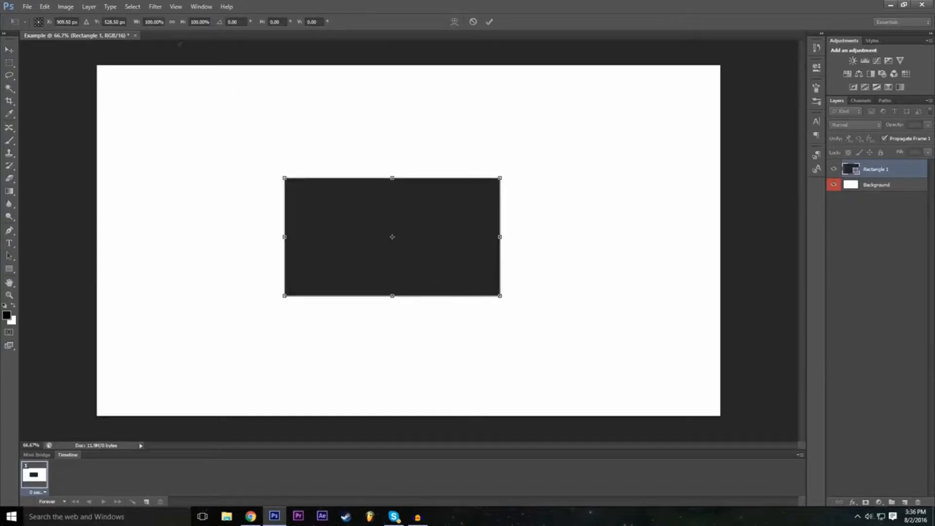
pyautogui.click(157, 22)
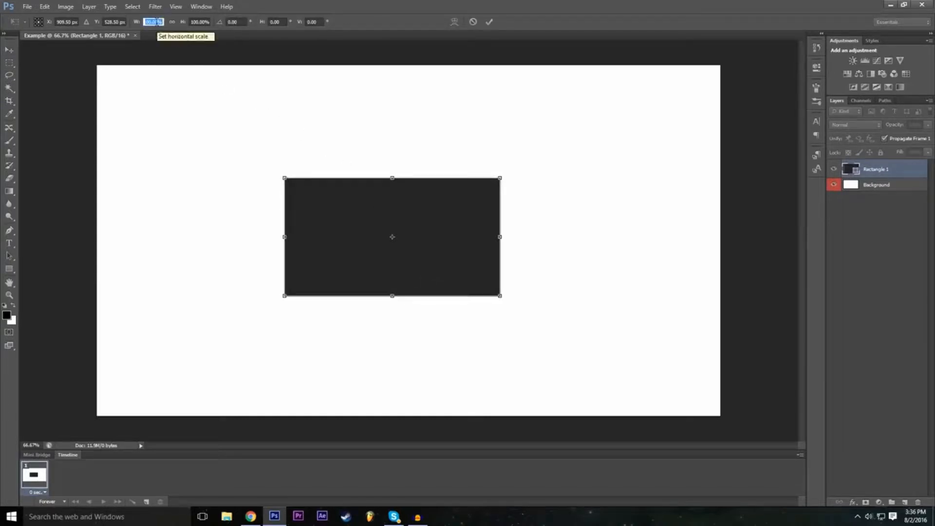
pyautogui.moveTo(499, 236); pyautogui.dragTo(537, 236)
pyautogui.click(159, 20)
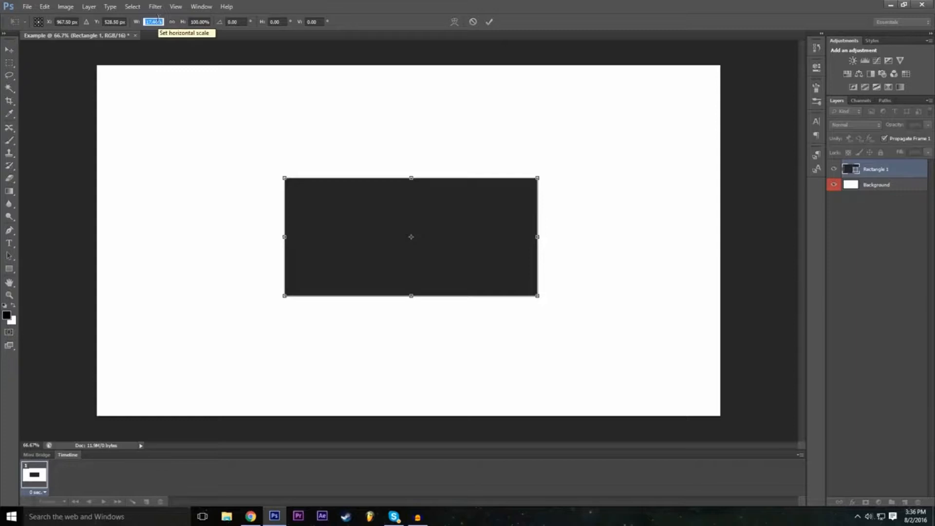
pyautogui.write('200')
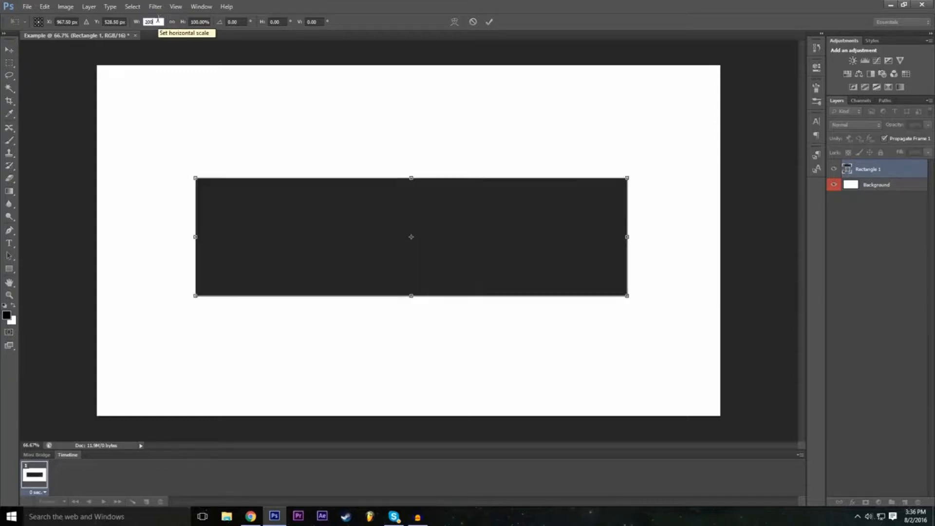
pyautogui.click(199, 22)
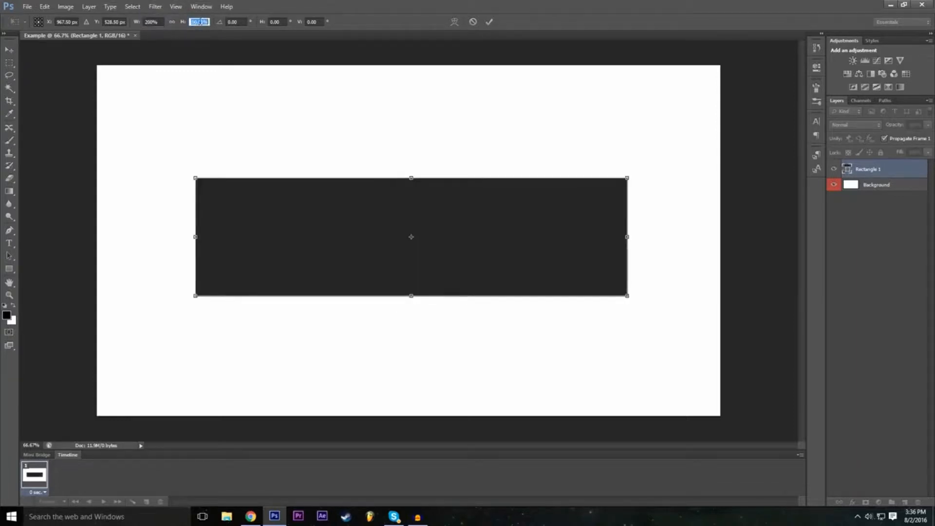
pyautogui.write('200')
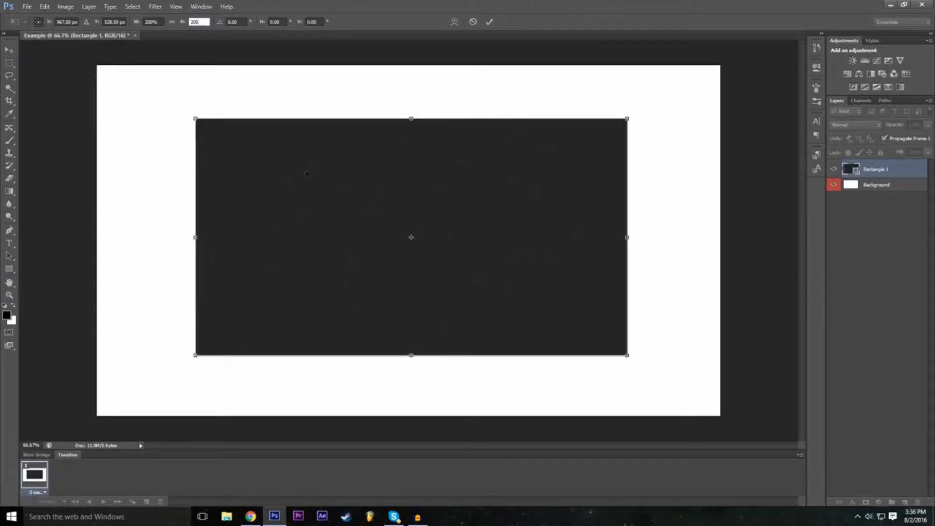
pyautogui.click(489, 22)
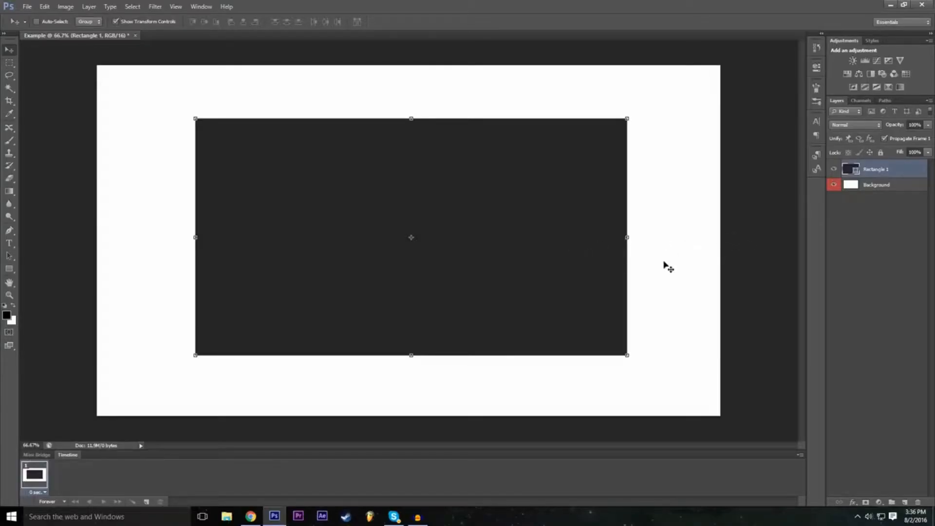
# Try squashing the Background layer from its top edge to about 89% height, and cancel the transform.
pyautogui.click(876, 186)
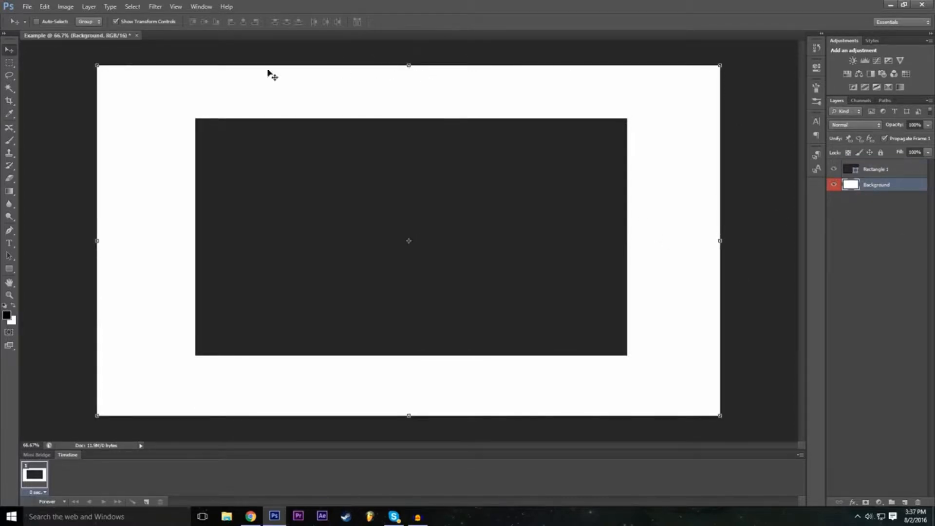
pyautogui.moveTo(408, 67); pyautogui.dragTo(408, 103)
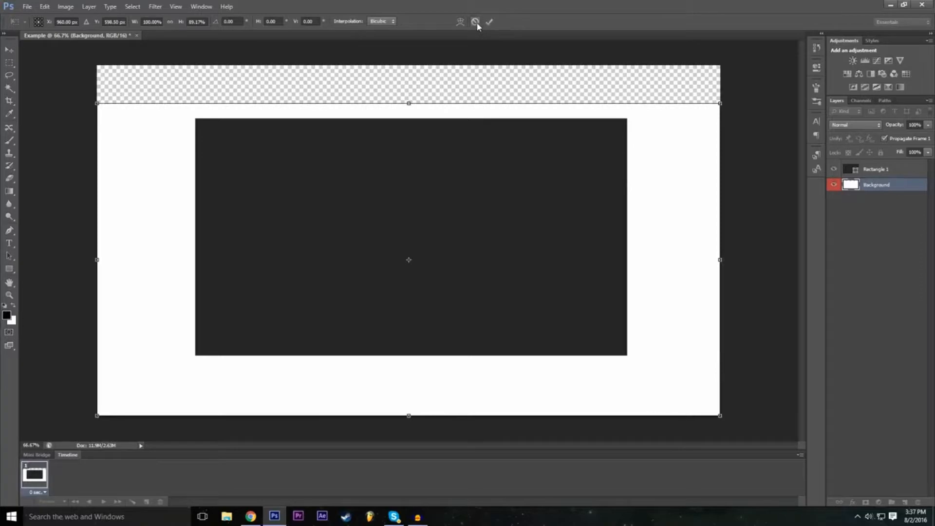
pyautogui.click(475, 22)
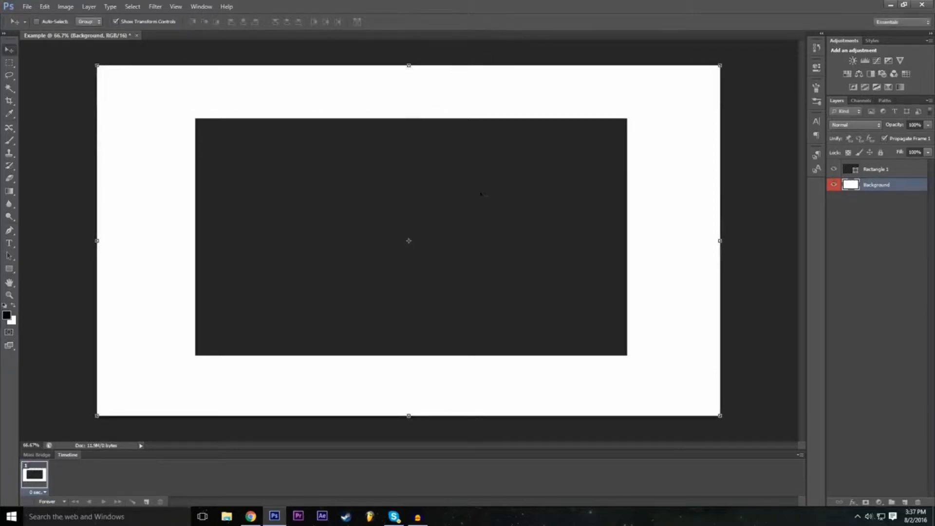
# Try moving the Background layer above Rectangle 1 in the layer stack, and undo the change.
pyautogui.click(894, 178)
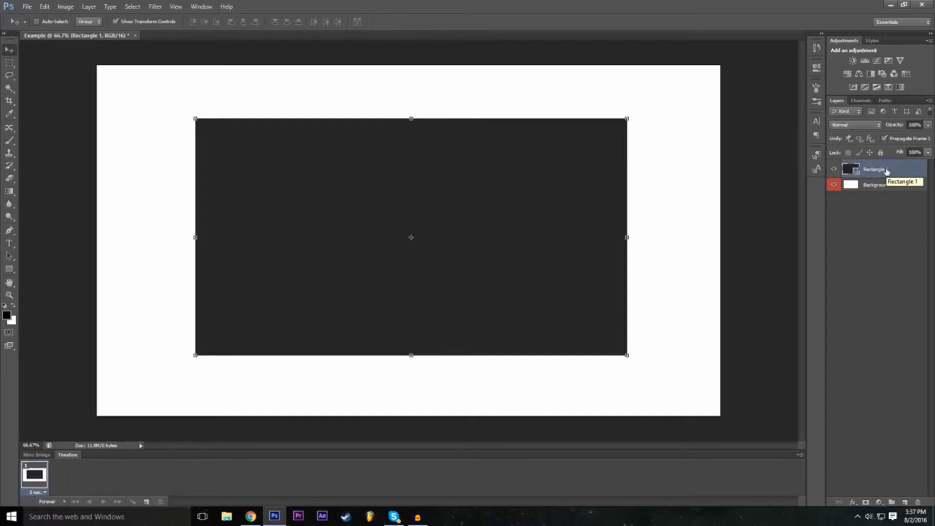
pyautogui.moveTo(867, 184); pyautogui.dragTo(885, 165)
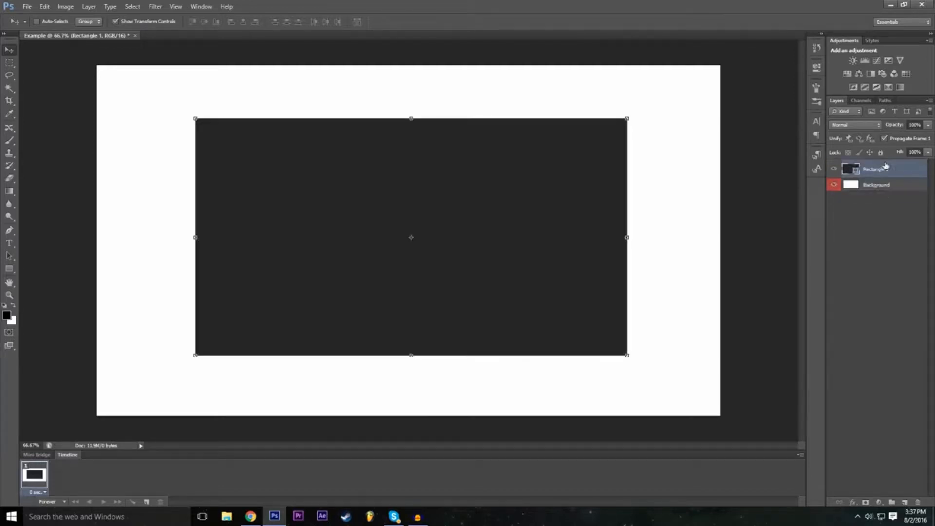
pyautogui.click(880, 188)
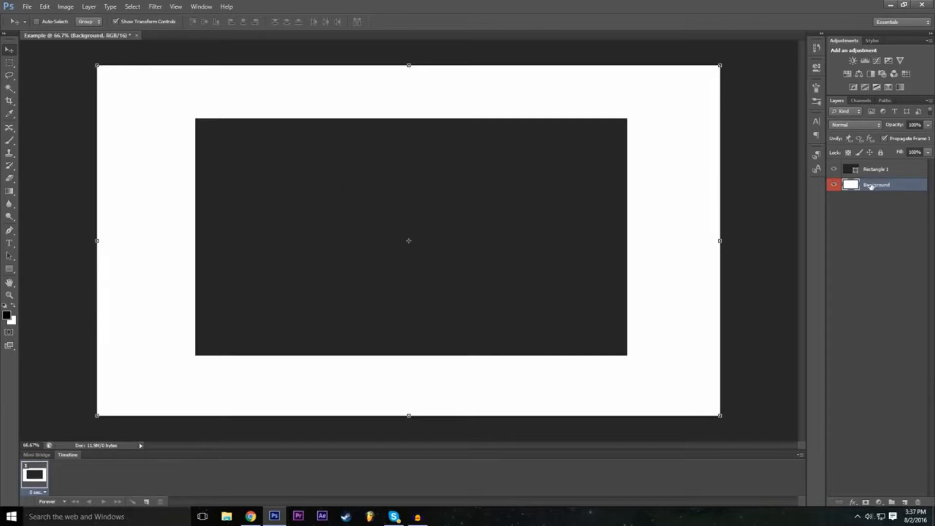
pyautogui.moveTo(877, 190); pyautogui.dragTo(881, 168)
pyautogui.hotkey('ctrl', 'z')
# Switch the layer selection between Rectangle 1 and Background, and leave Rectangle 1 selected.
pyautogui.click(874, 170)
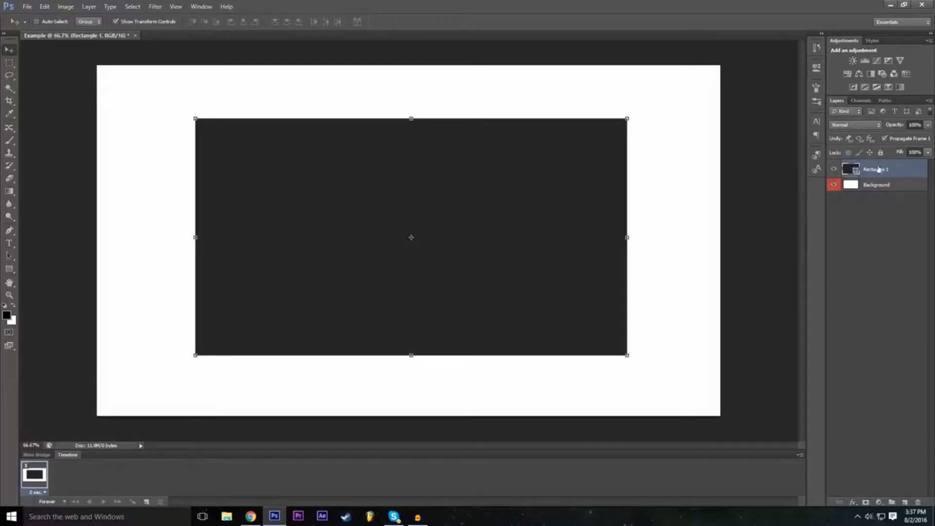
pyautogui.click(888, 189)
pyautogui.click(885, 216)
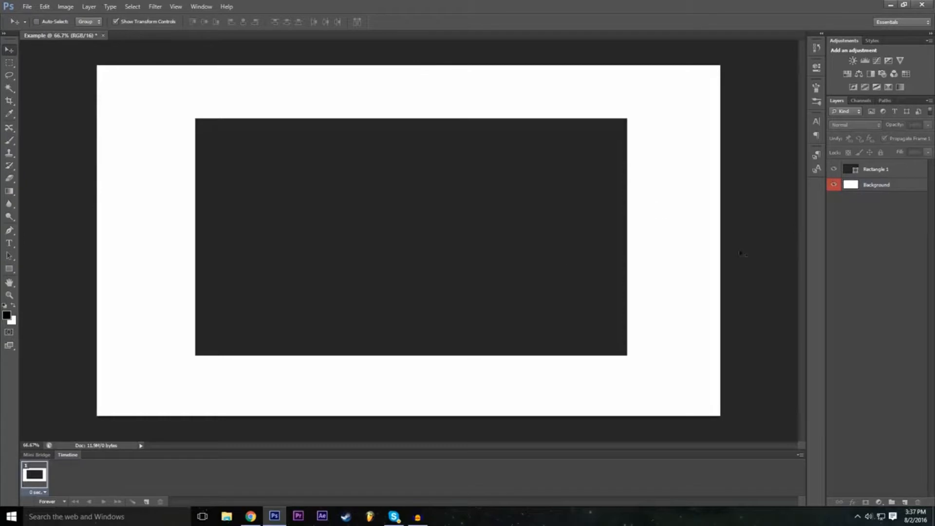
pyautogui.click(866, 190)
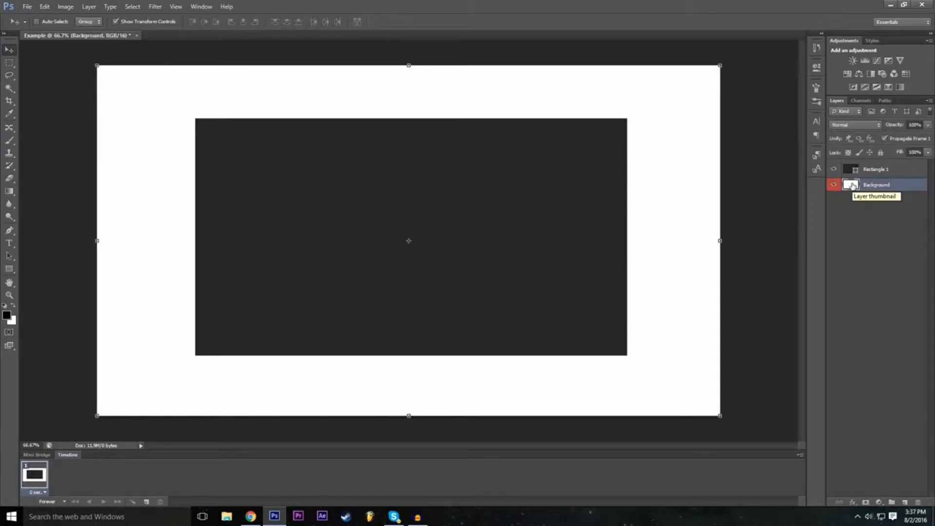
pyautogui.click(871, 170)
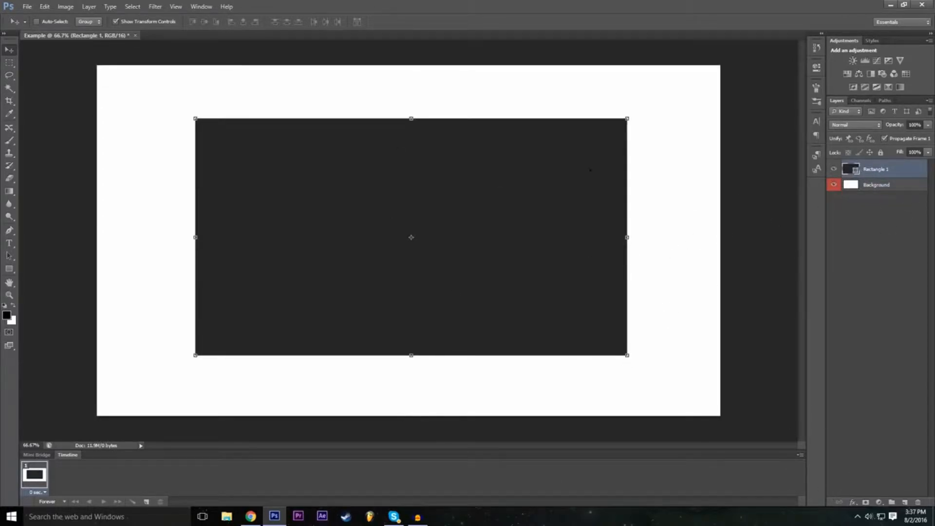
# Open the blending options of Rectangle 1 and add a Drop Shadow with 23% spread and an enlarged size.
pyautogui.click(853, 507)
pyautogui.click(859, 387)
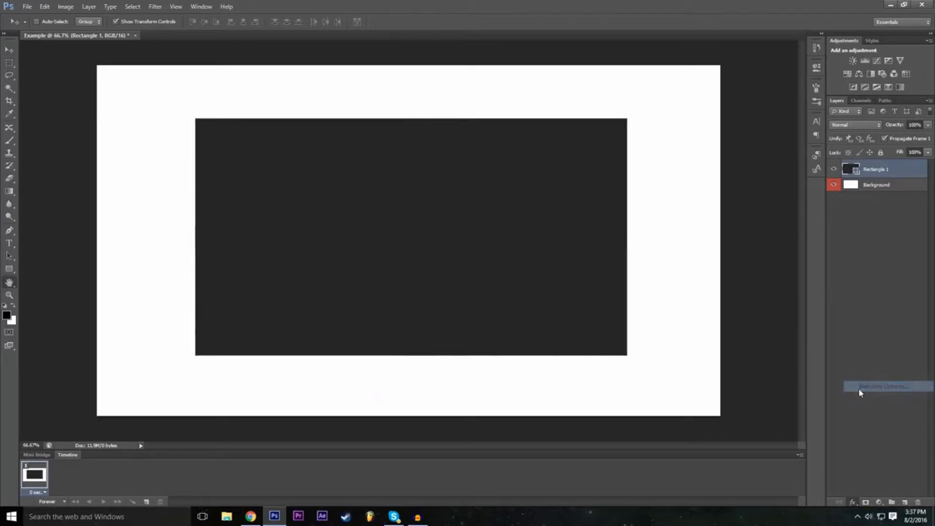
pyautogui.moveTo(315, 161); pyautogui.dragTo(851, 223)
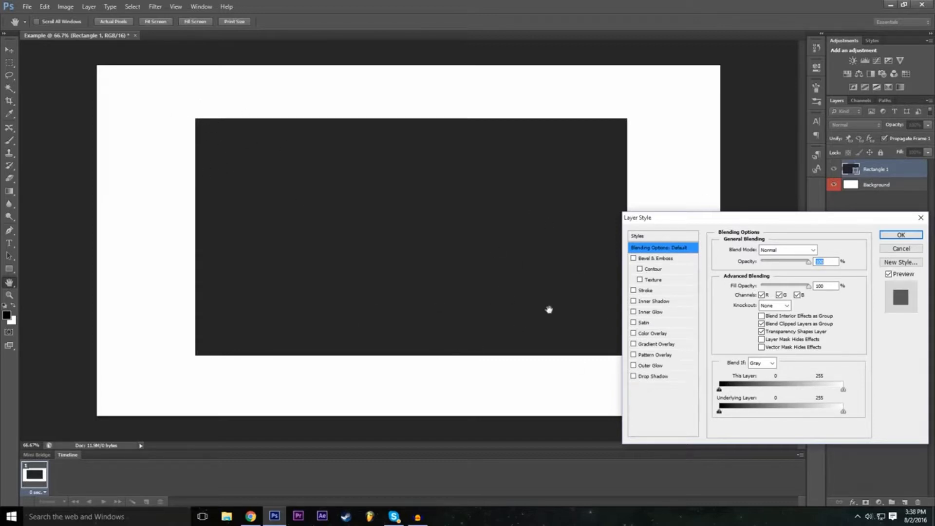
pyautogui.click(652, 376)
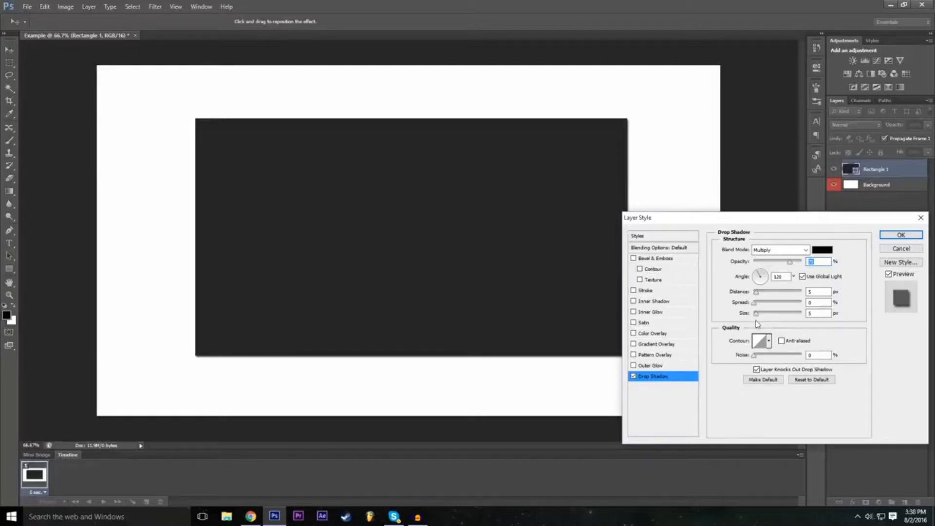
pyautogui.moveTo(760, 317)
pyautogui.mouseDown()
pyautogui.moveTo(777, 314)
pyautogui.moveTo(769, 305)
pyautogui.moveTo(812, 305)
pyautogui.moveTo(754, 312)
pyautogui.moveTo(762, 303)
pyautogui.moveTo(773, 317)
pyautogui.moveTo(787, 316)
pyautogui.moveTo(767, 319)
pyautogui.mouseUp()
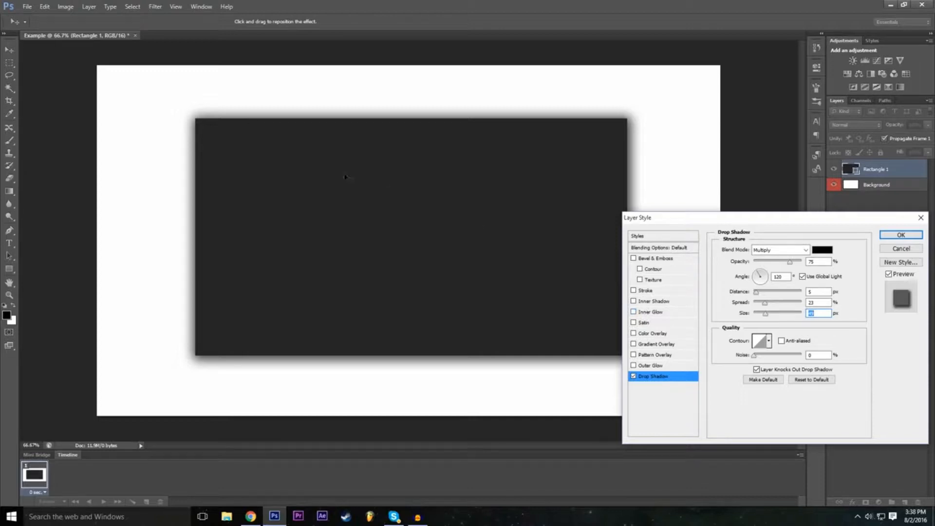
pyautogui.moveTo(718, 219)
pyautogui.mouseDown()
pyautogui.moveTo(753, 205)
pyautogui.moveTo(724, 213)
pyautogui.mouseUp()
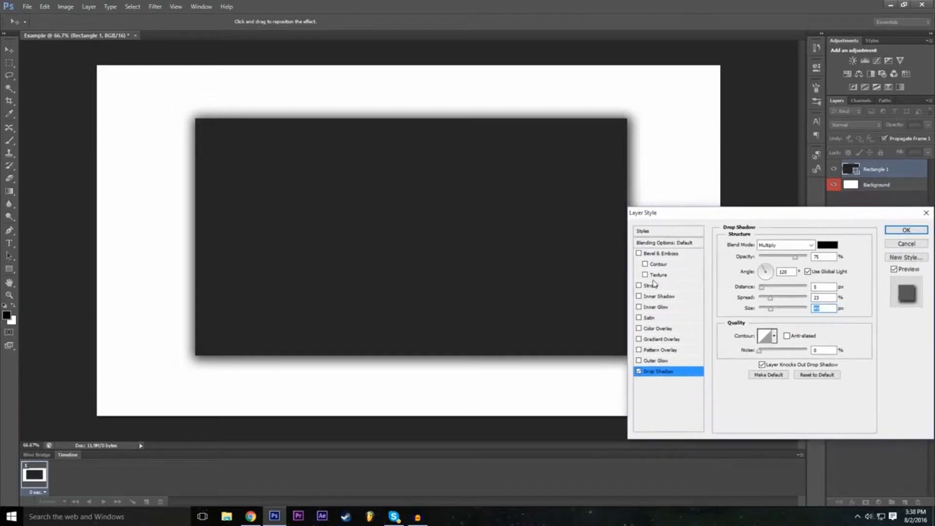
# Add a Stroke effect to the rectangle and set its color to red (ff0000).
pyautogui.click(640, 286)
pyautogui.click(660, 288)
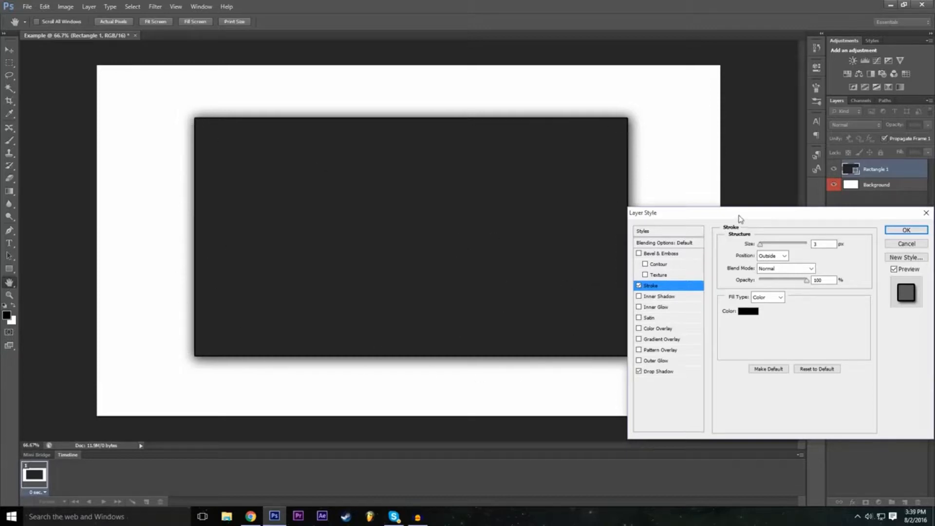
pyautogui.moveTo(742, 218); pyautogui.dragTo(735, 217)
pyautogui.click(742, 311)
pyautogui.moveTo(382, 196); pyautogui.dragTo(447, 122)
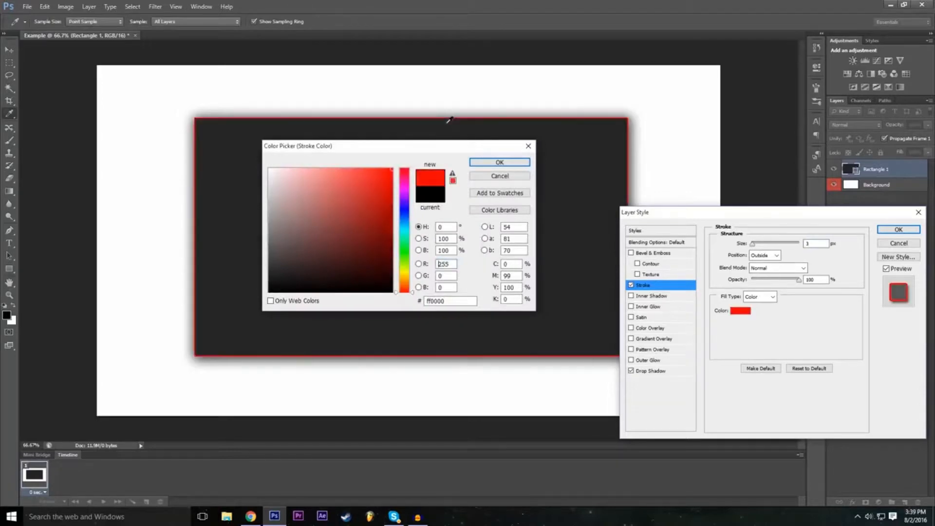
pyautogui.click(502, 162)
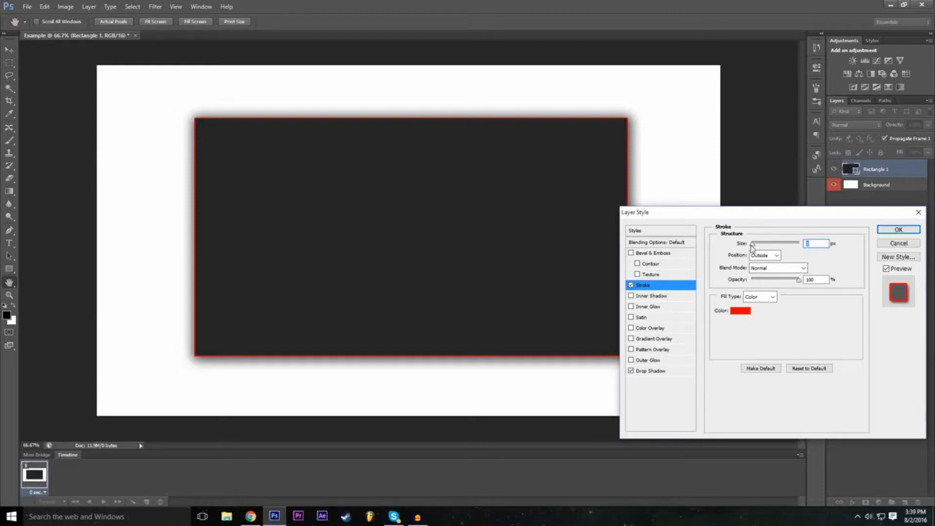
# Set the red stroke's size to 10 px.
pyautogui.moveTo(752, 247); pyautogui.dragTo(759, 244)
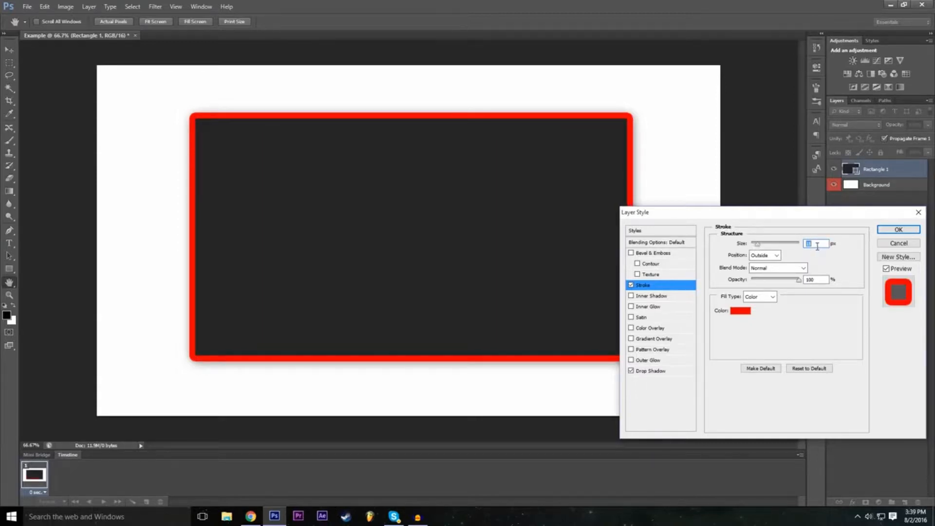
pyautogui.write('10')
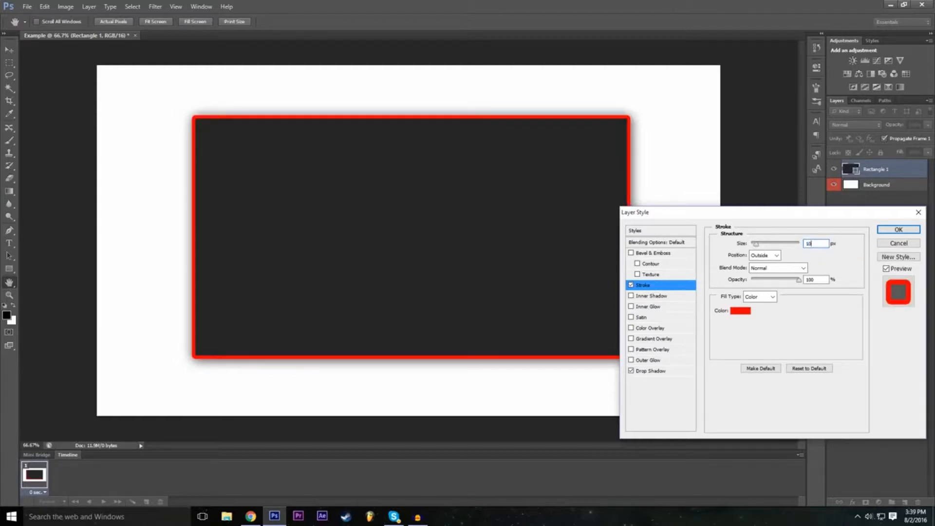
pyautogui.click(814, 337)
# Add a Bevel & Emboss effect to the rectangle with 286% depth and an enlarged size.
pyautogui.click(631, 253)
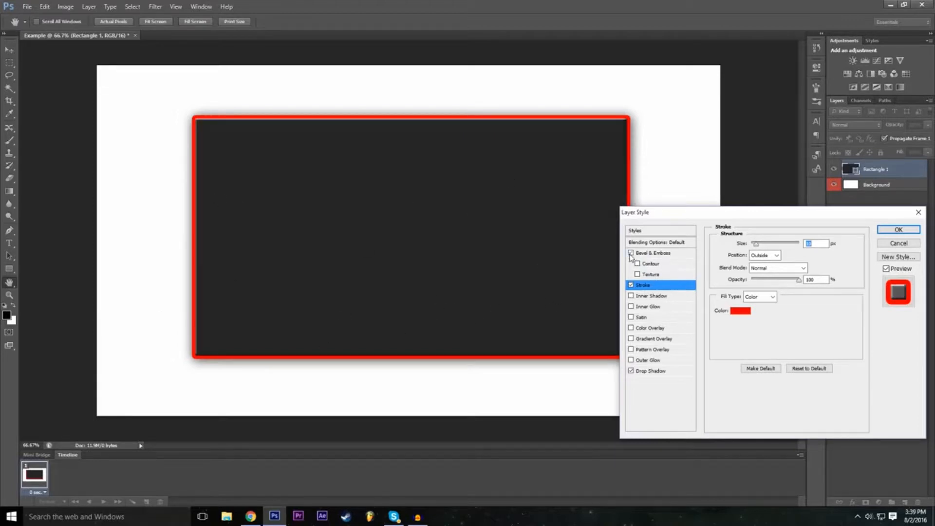
pyautogui.click(652, 253)
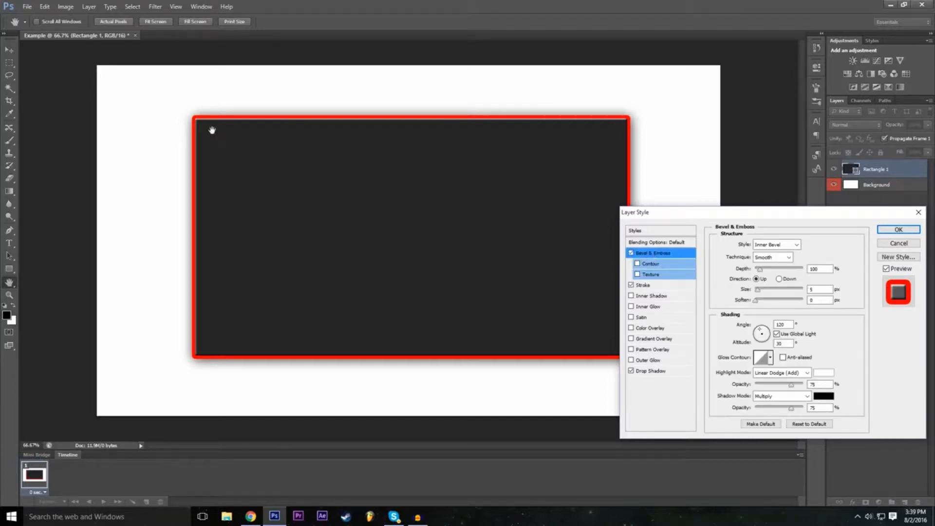
pyautogui.click(631, 253)
pyautogui.click(632, 253)
pyautogui.moveTo(766, 274)
pyautogui.mouseDown()
pyautogui.moveTo(784, 273)
pyautogui.moveTo(771, 275)
pyautogui.mouseUp()
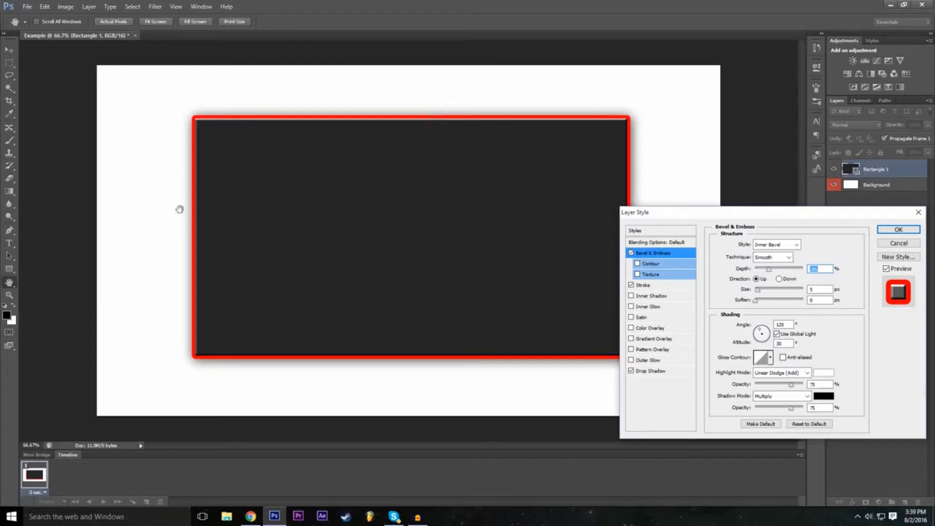
pyautogui.moveTo(766, 291)
pyautogui.mouseDown()
pyautogui.moveTo(782, 292)
pyautogui.moveTo(763, 302)
pyautogui.mouseUp()
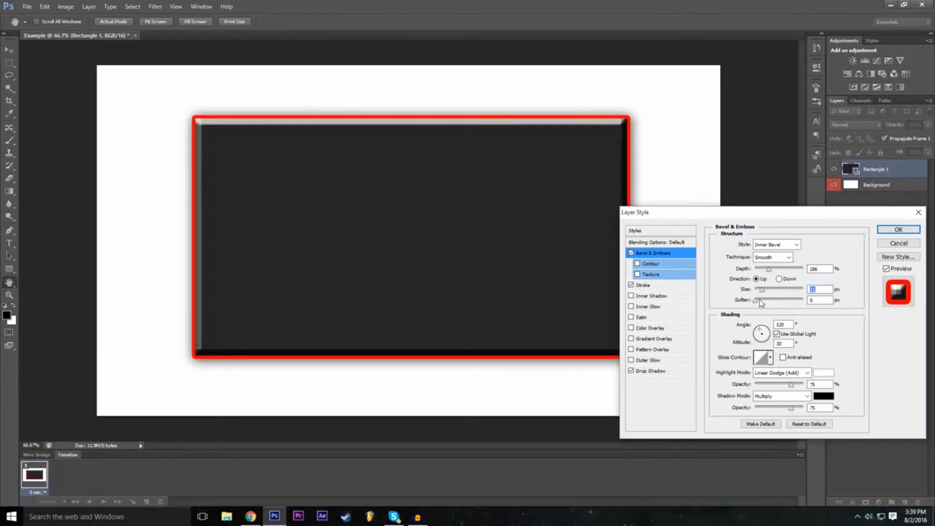
# Add a Pattern Overlay effect to the rectangle and preview each of the available patterns on it.
pyautogui.click(631, 349)
pyautogui.click(654, 350)
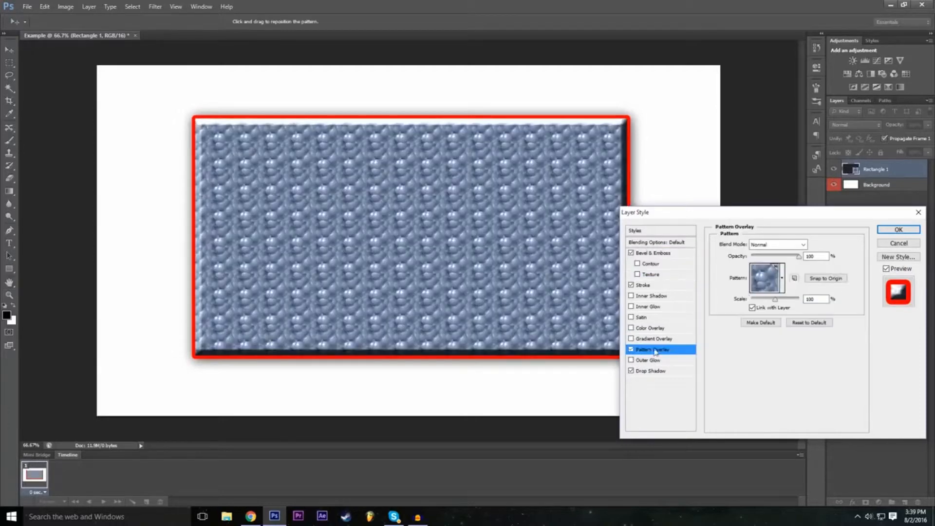
pyautogui.click(772, 284)
pyautogui.click(737, 309)
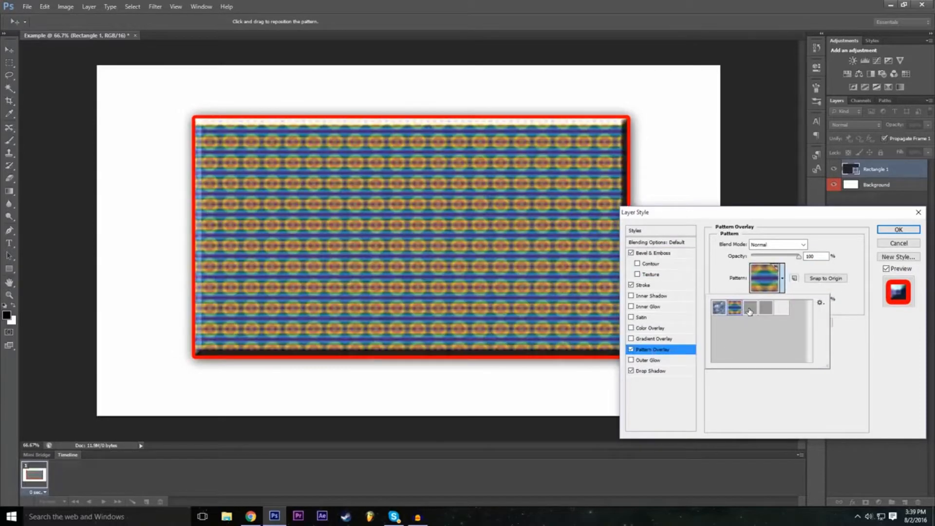
pyautogui.click(750, 310)
pyautogui.click(765, 309)
pyautogui.click(783, 310)
pyautogui.click(771, 311)
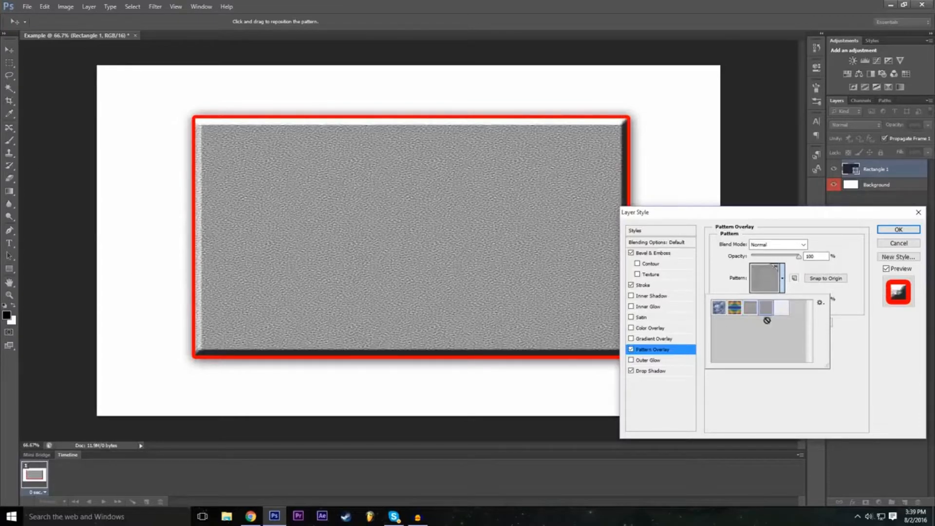
pyautogui.click(783, 316)
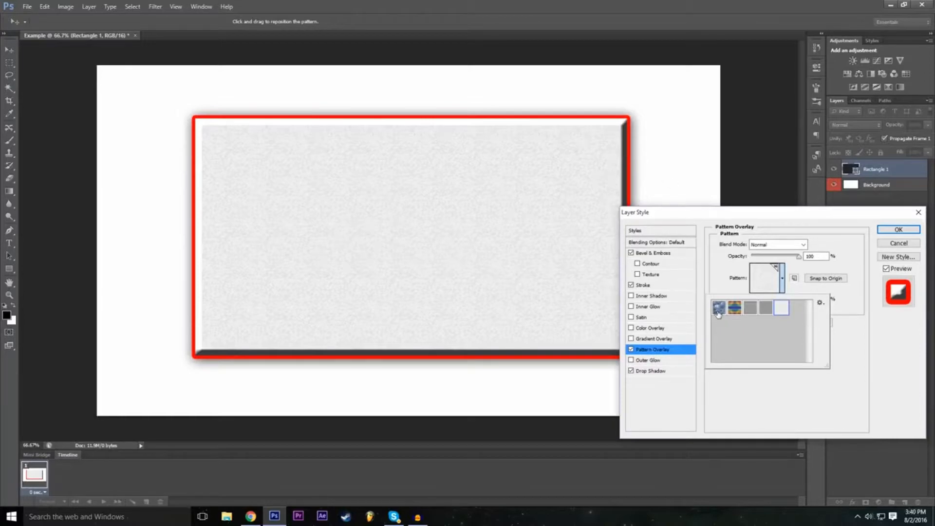
# Compare the overlay patterns again, apply the fourth one, a gray woven texture, and toggle the Pattern Overlay off and back on.
pyautogui.click(718, 314)
pyautogui.click(735, 314)
pyautogui.click(751, 315)
pyautogui.click(766, 314)
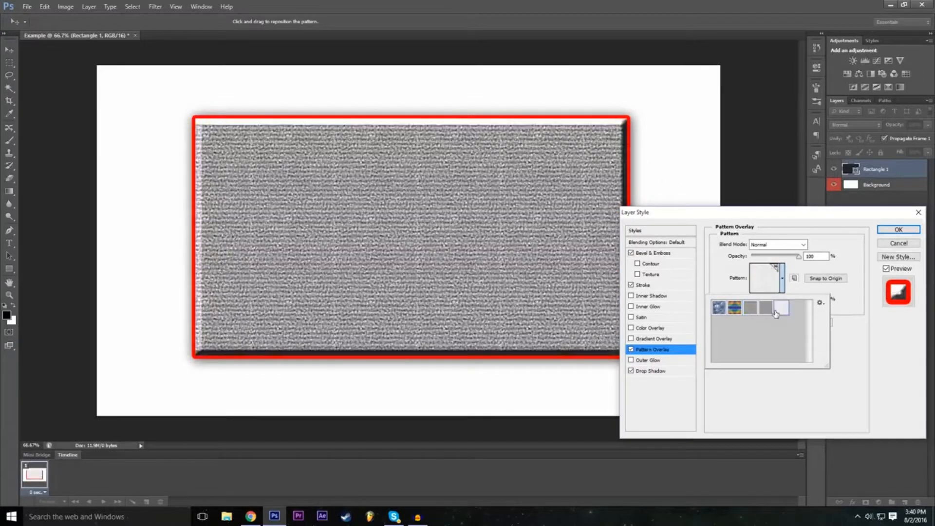
pyautogui.click(766, 314)
pyautogui.click(750, 404)
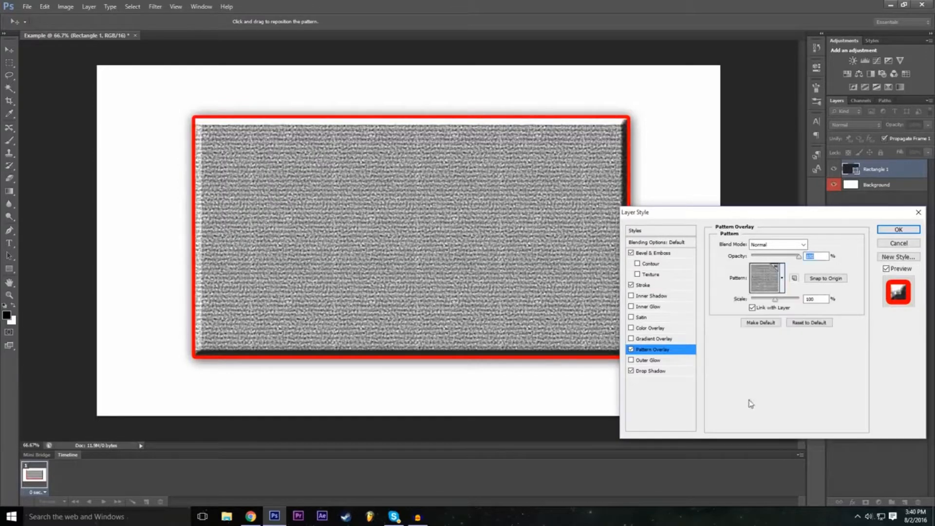
pyautogui.click(631, 349)
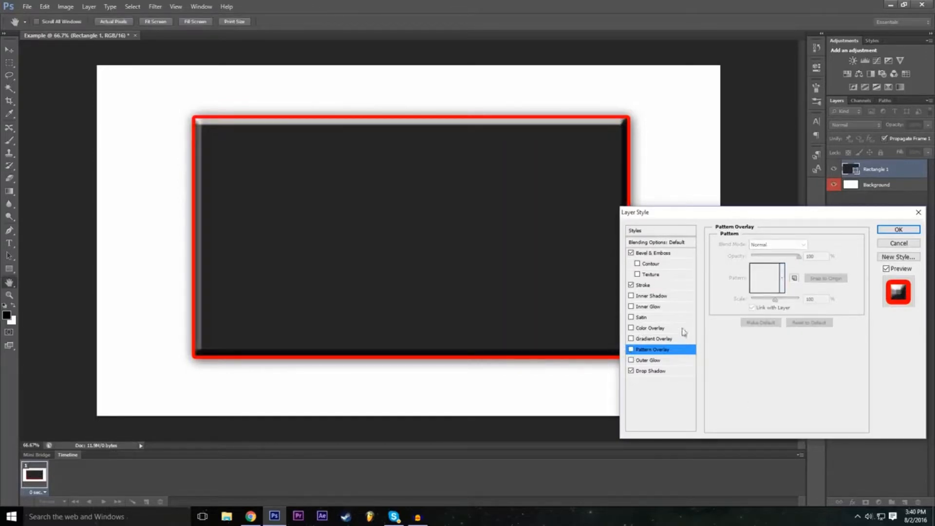
pyautogui.click(631, 349)
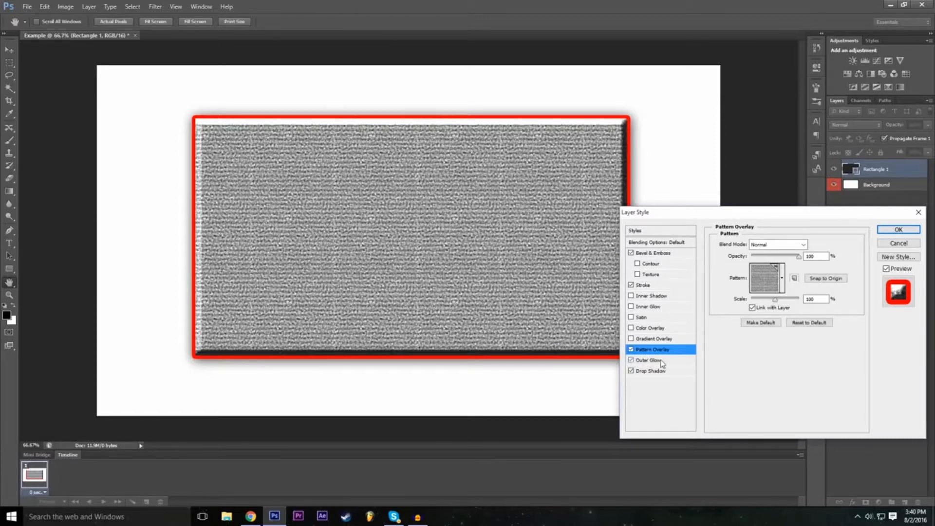
# Add an Outer Glow effect to the rectangle with an enlarged size, red color (ff0000) and 24% spread.
pyautogui.click(631, 361)
pyautogui.click(765, 329)
pyautogui.moveTo(766, 329); pyautogui.dragTo(758, 326)
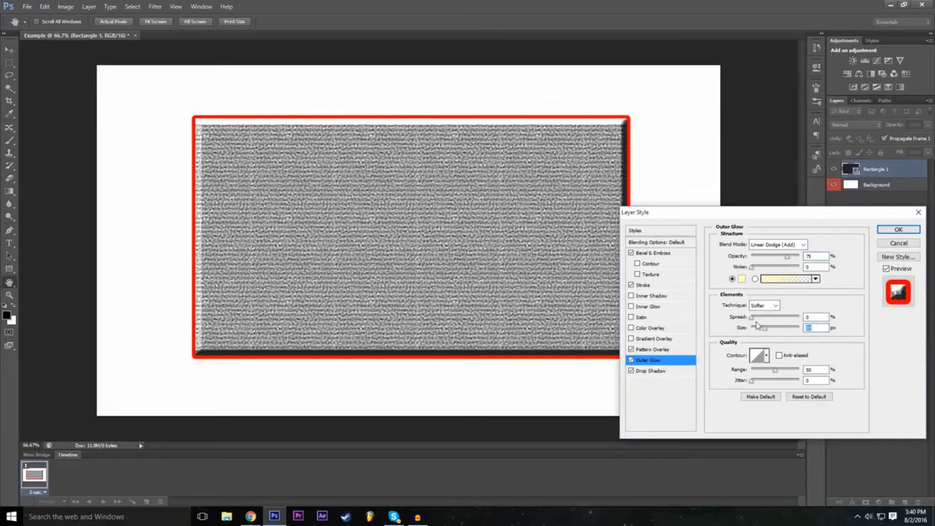
pyautogui.click(740, 279)
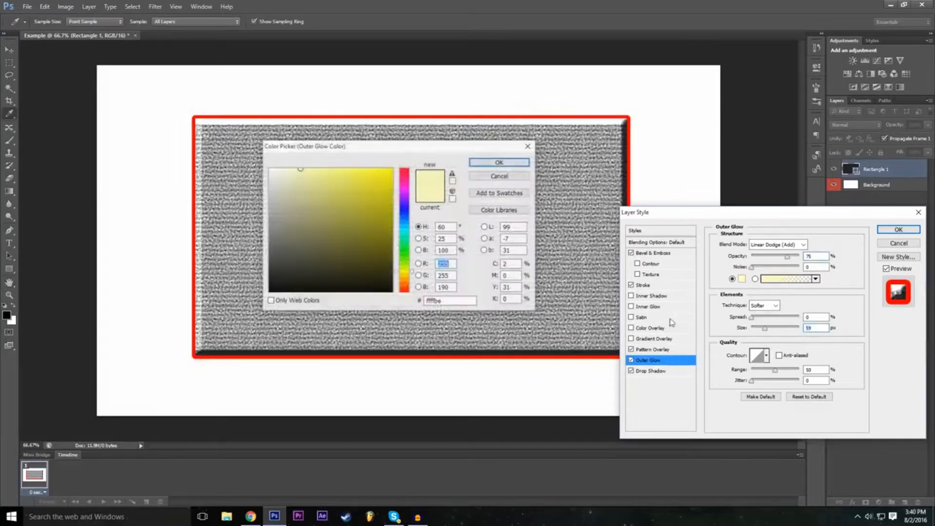
pyautogui.moveTo(402, 182); pyautogui.dragTo(408, 168)
pyautogui.click(393, 168)
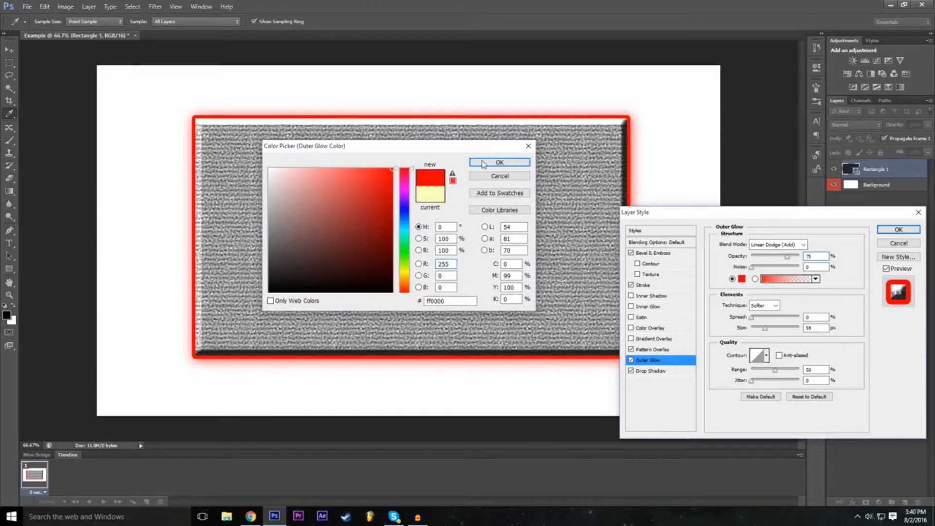
pyautogui.click(486, 162)
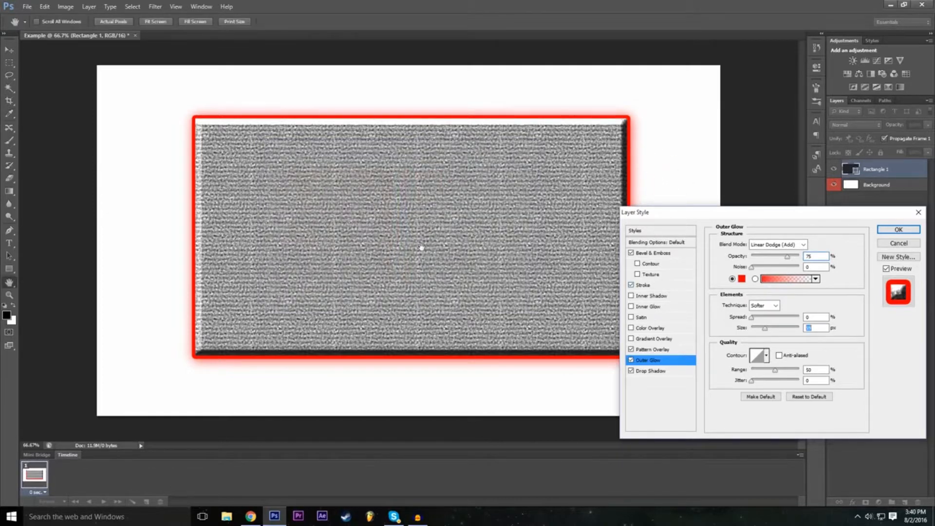
pyautogui.click(761, 317)
pyautogui.moveTo(758, 321); pyautogui.dragTo(764, 320)
# Try a Color Overlay effect on the rectangle, preview green (06ff00) as its color, and remove the overlay.
pyautogui.click(631, 328)
pyautogui.click(661, 329)
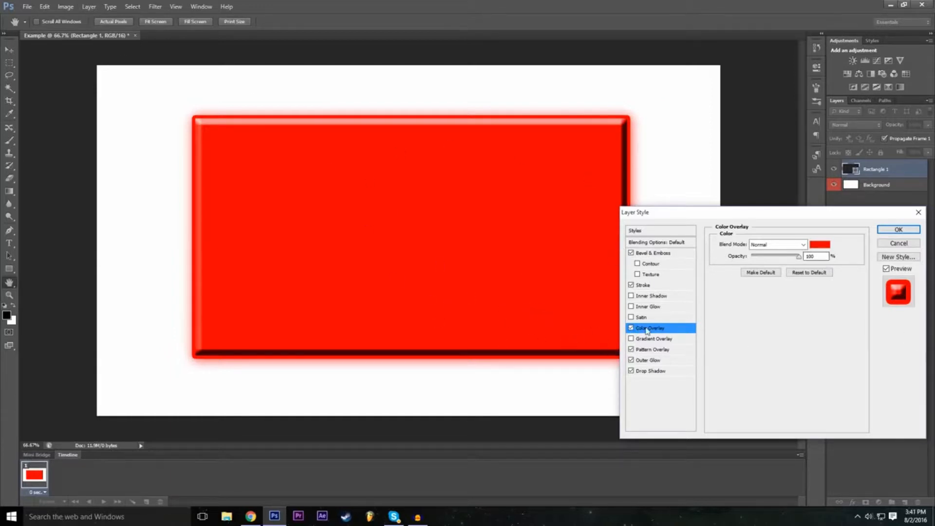
pyautogui.click(823, 245)
pyautogui.moveTo(316, 203)
pyautogui.mouseDown()
pyautogui.moveTo(238, 190)
pyautogui.moveTo(270, 205)
pyautogui.moveTo(272, 261)
pyautogui.mouseUp()
pyautogui.moveTo(405, 278); pyautogui.dragTo(404, 251)
pyautogui.moveTo(403, 203); pyautogui.dragTo(424, 135)
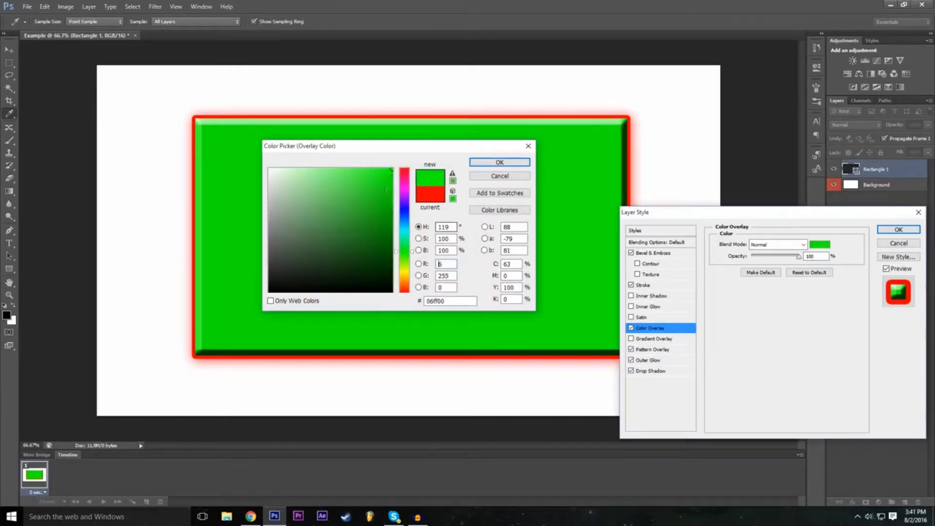
pyautogui.click(493, 177)
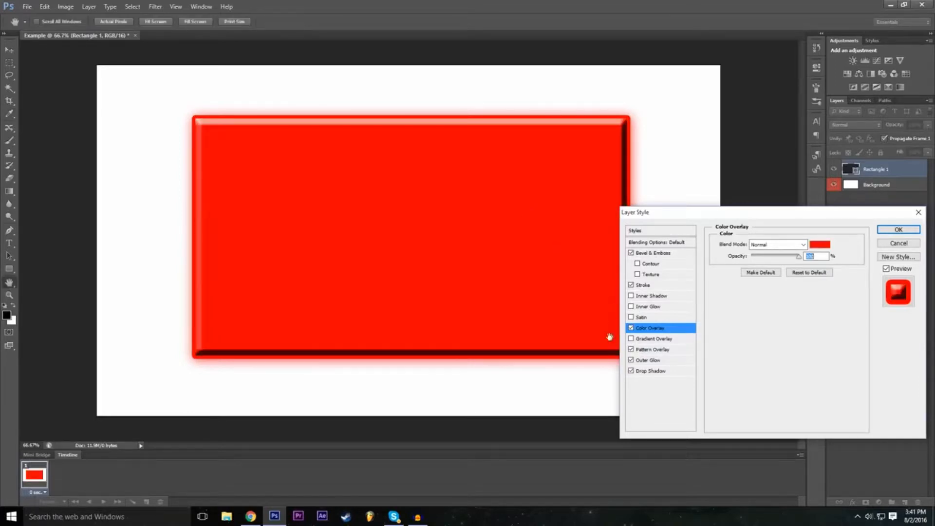
pyautogui.click(631, 328)
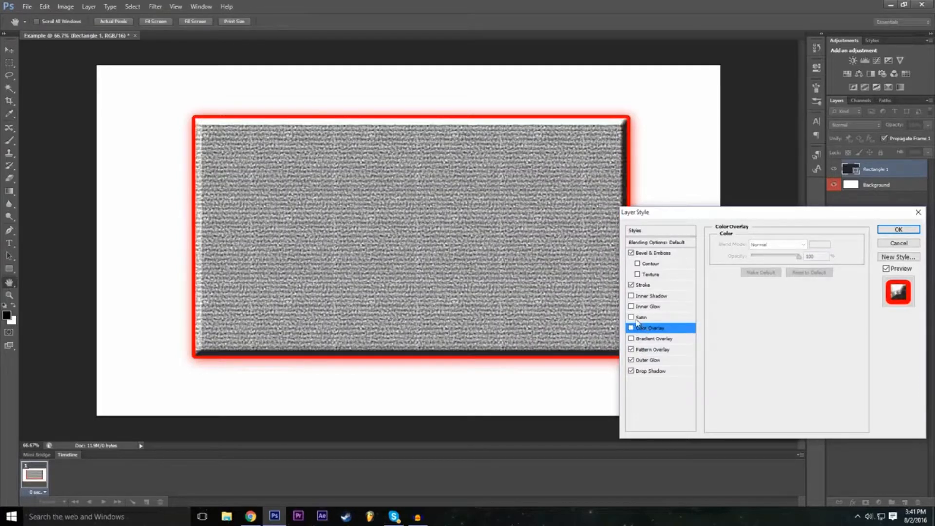
# Try the Satin and Inner Shadow effects on the rectangle and switch both off again.
pyautogui.click(631, 317)
pyautogui.click(633, 318)
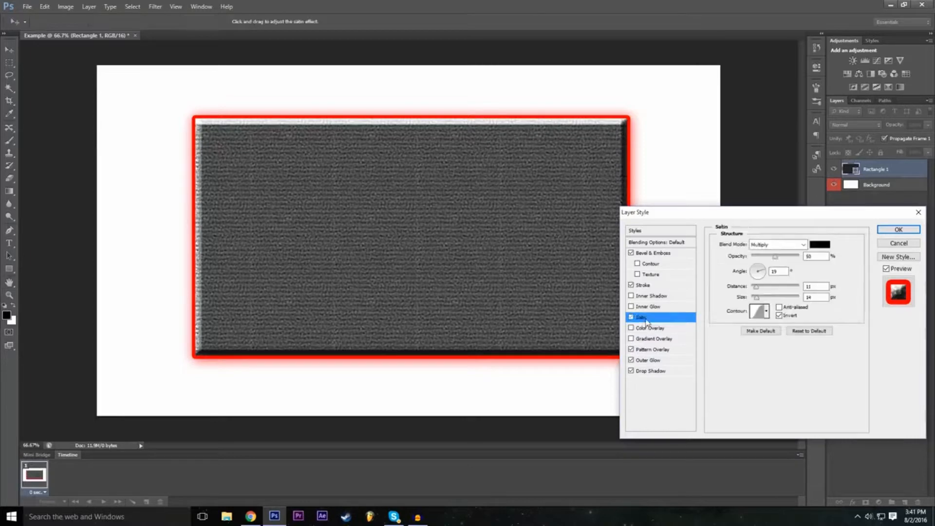
pyautogui.click(632, 318)
pyautogui.click(632, 318)
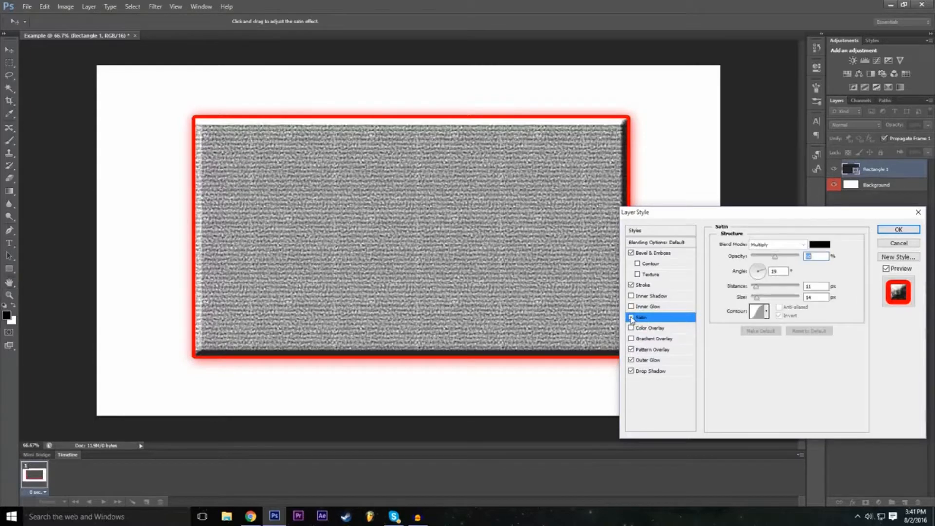
pyautogui.click(632, 318)
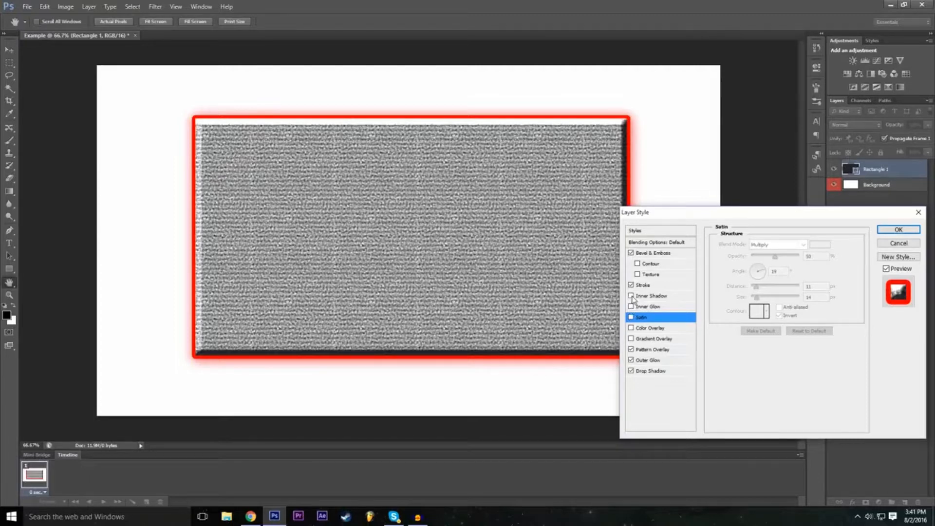
pyautogui.click(644, 297)
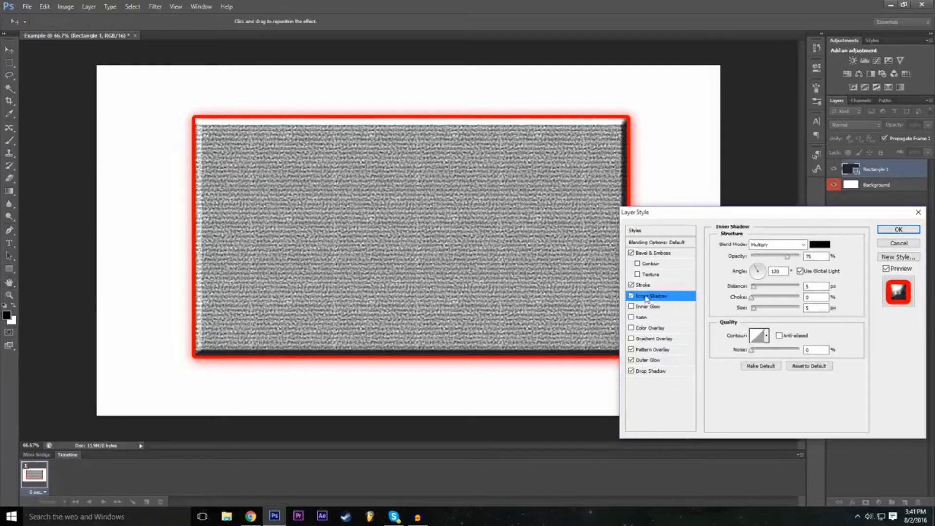
pyautogui.click(632, 297)
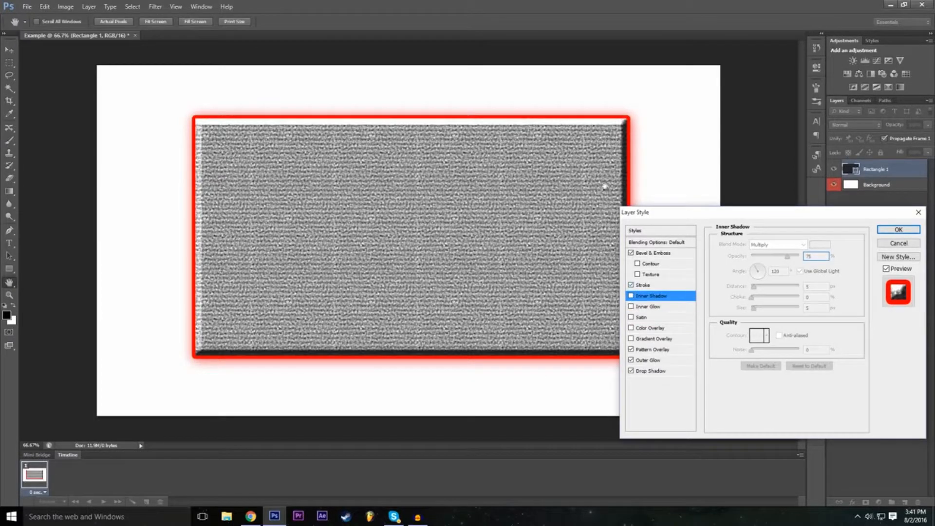
# Enable the Inner Glow and Gradient Overlay effects on the rectangle.
pyautogui.click(672, 308)
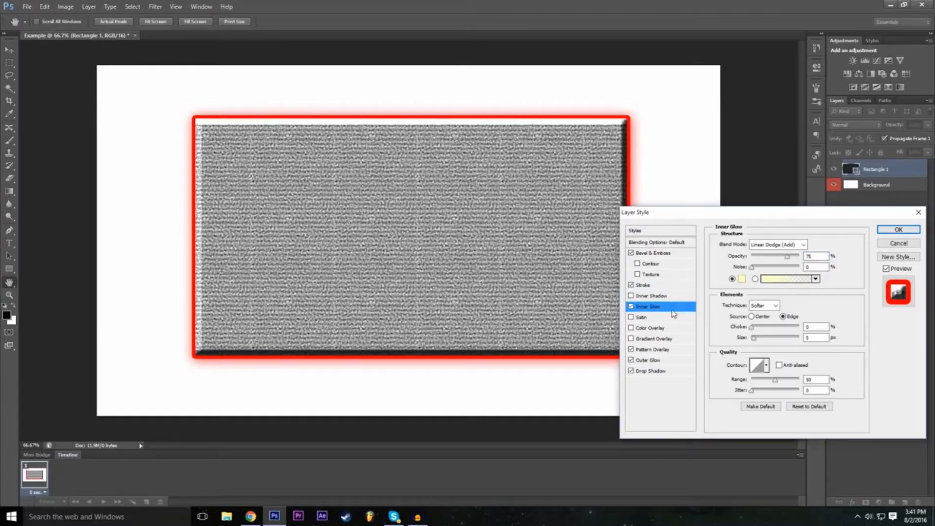
pyautogui.click(655, 361)
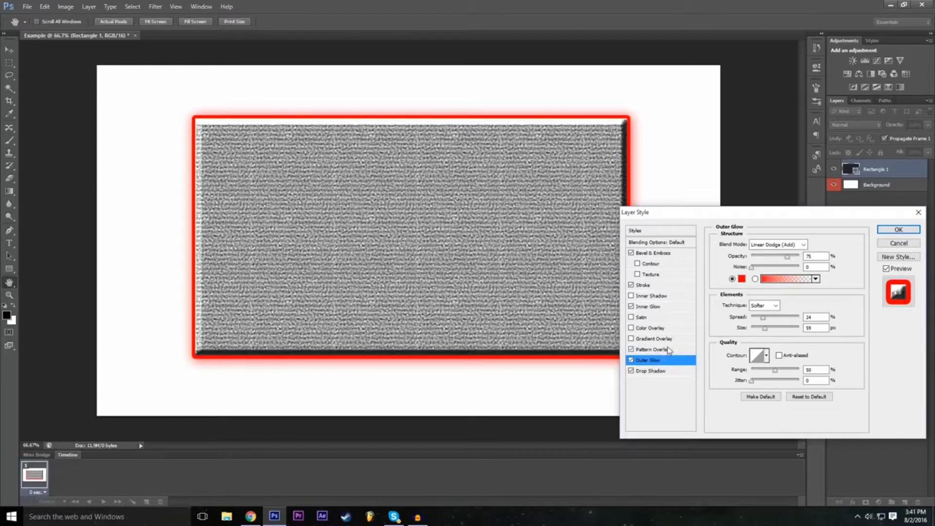
pyautogui.click(635, 339)
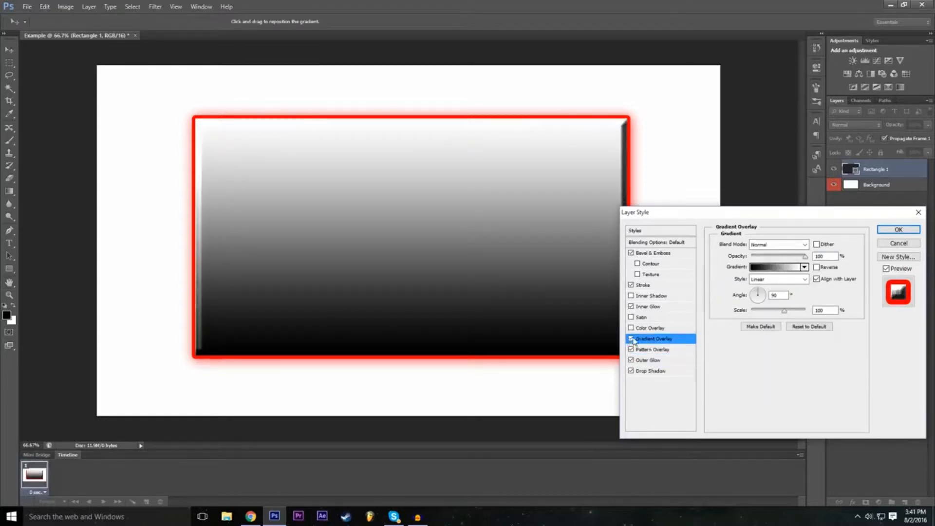
pyautogui.click(632, 338)
pyautogui.click(634, 339)
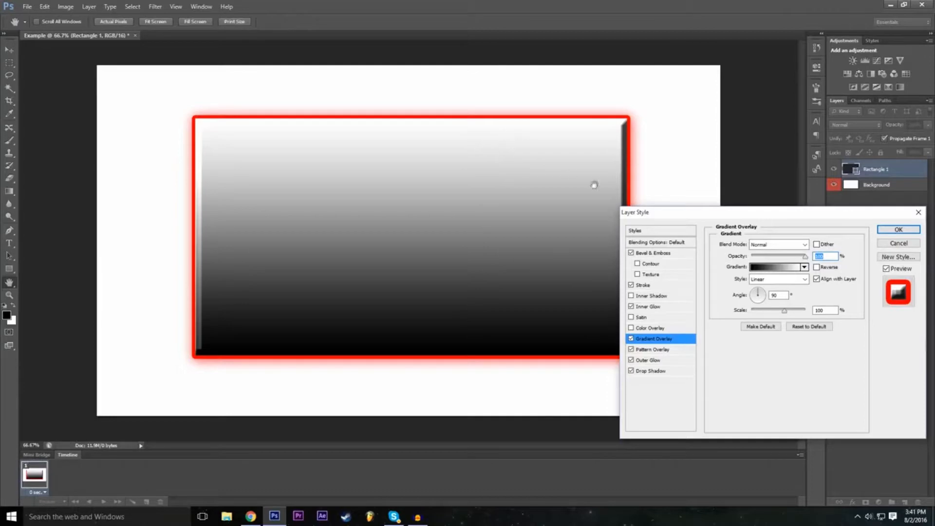
# Preview several gradient presets for the Gradient Overlay and select the Orange, Yellow, Orange preset.
pyautogui.click(777, 268)
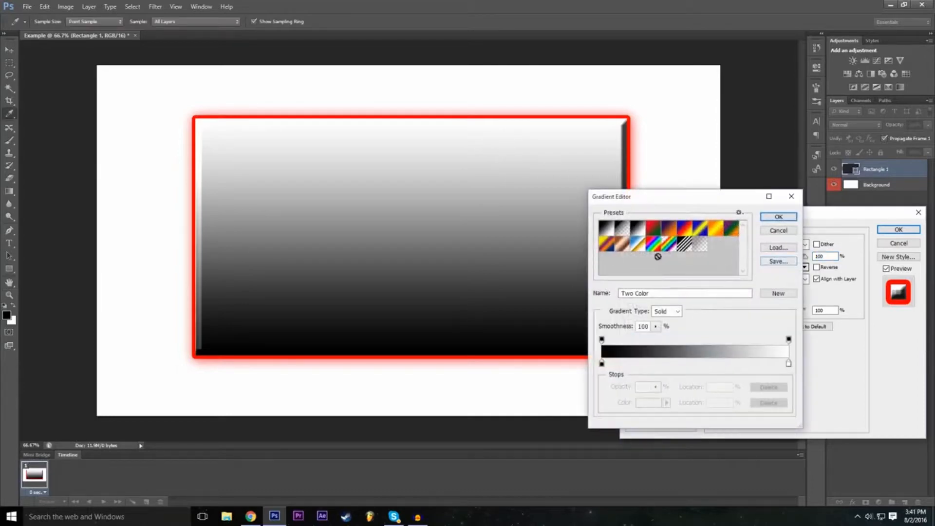
pyautogui.click(666, 241)
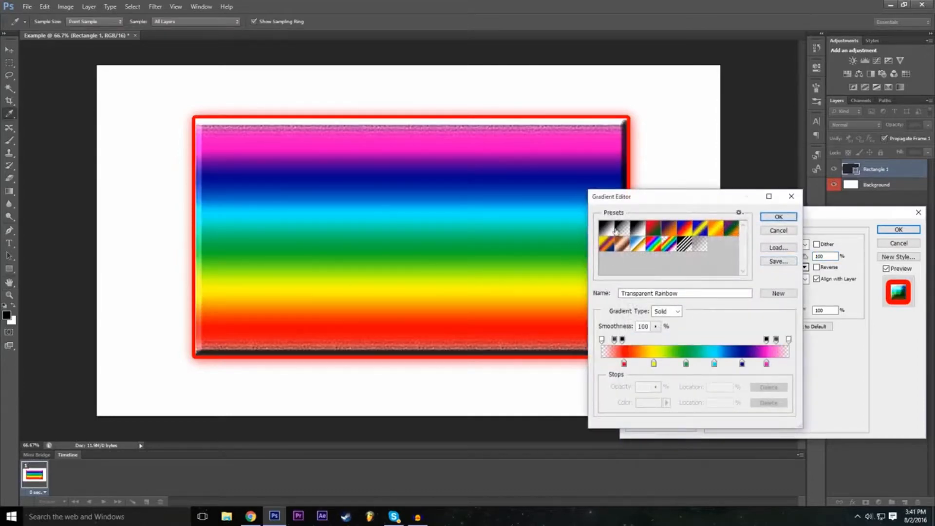
pyautogui.click(684, 244)
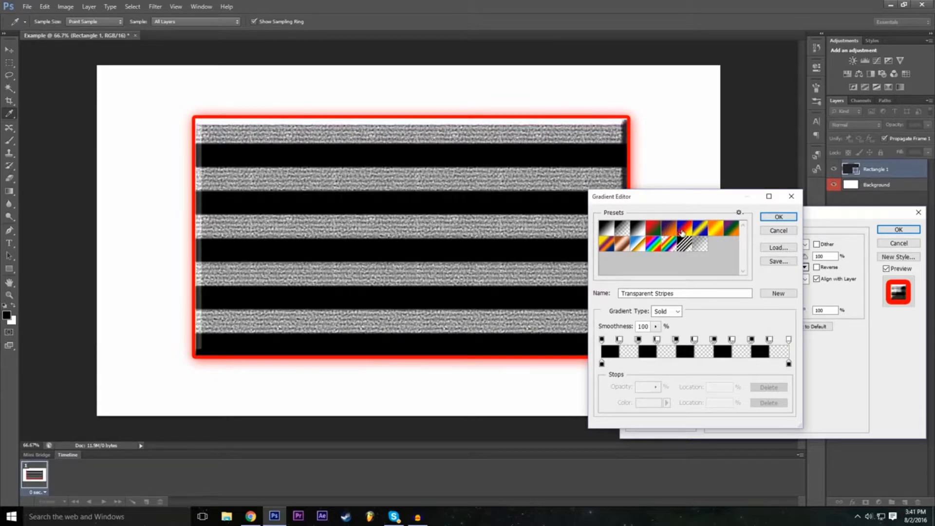
pyautogui.click(682, 231)
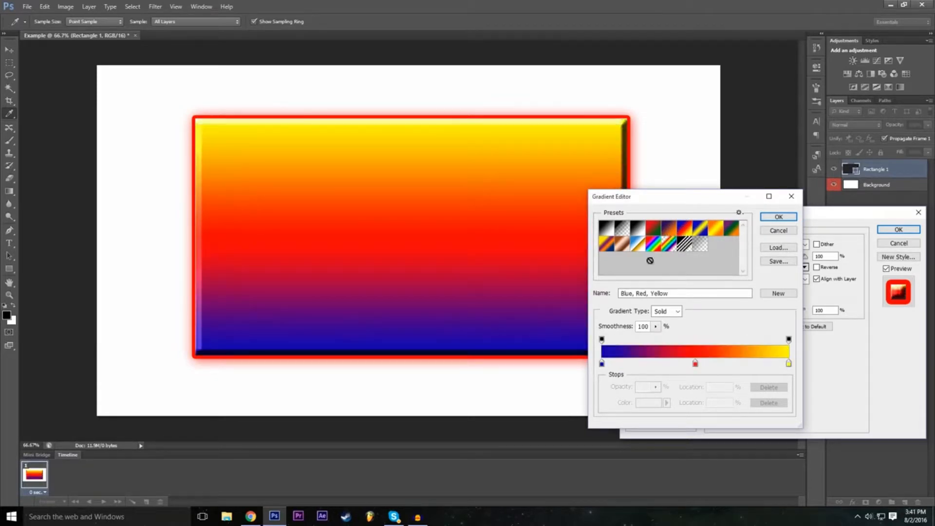
pyautogui.click(636, 231)
pyautogui.click(715, 232)
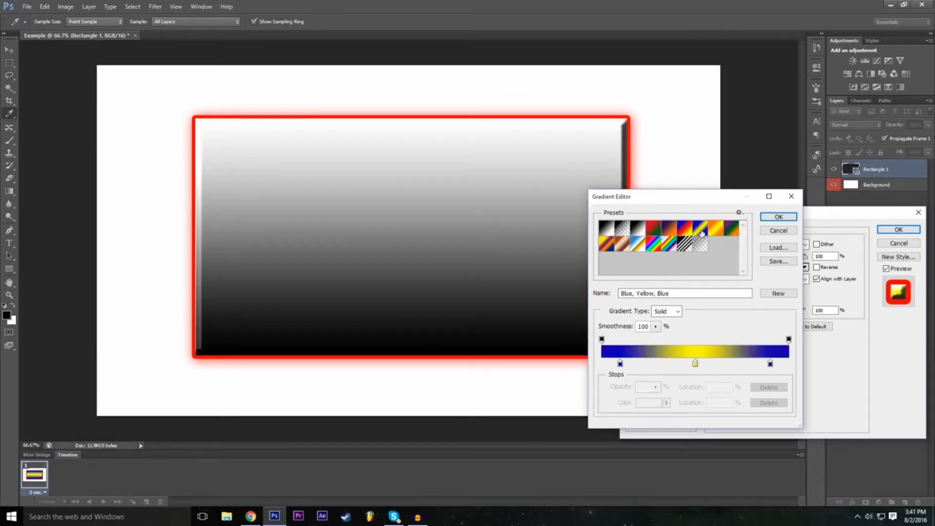
pyautogui.click(715, 232)
pyautogui.click(684, 231)
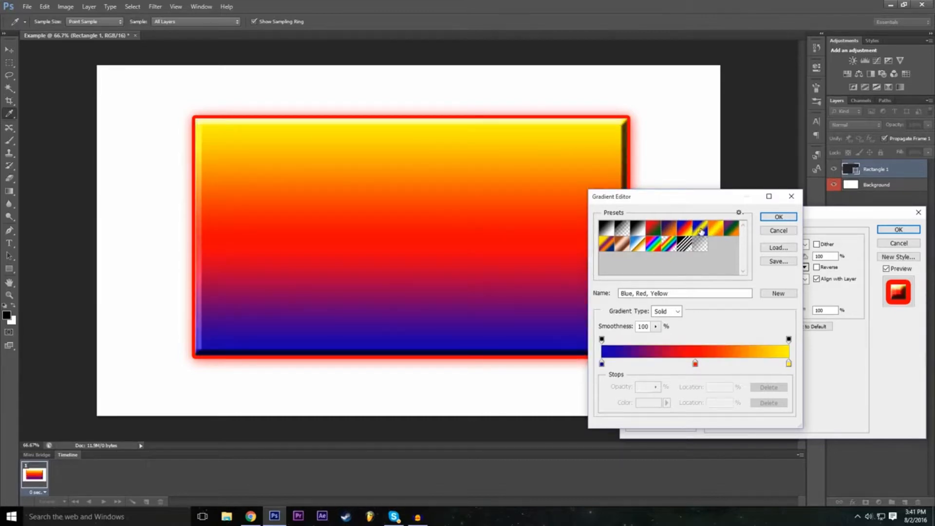
pyautogui.click(701, 230)
pyautogui.click(716, 232)
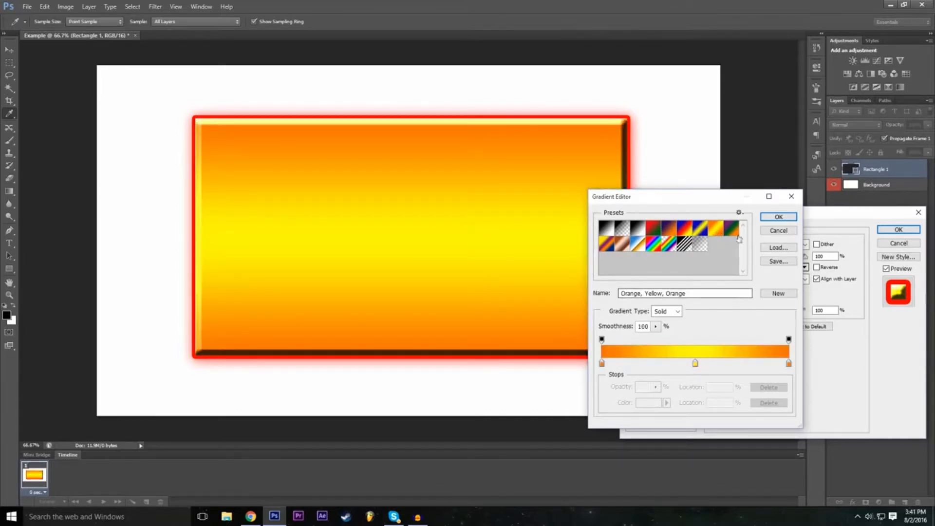
# Change the gradient's middle color stop at 50% to green (00ff1e).
pyautogui.click(694, 363)
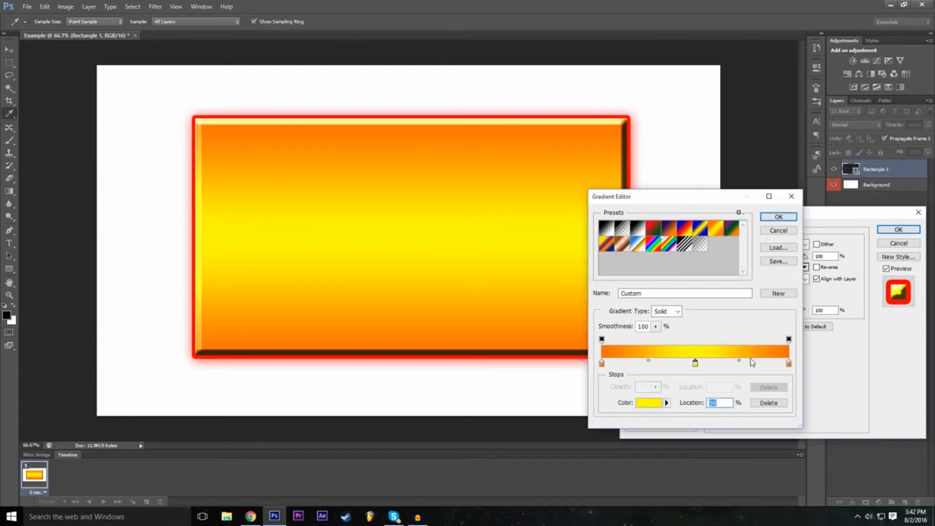
pyautogui.doubleClick(695, 363)
pyautogui.click(378, 216)
pyautogui.moveTo(378, 215); pyautogui.dragTo(397, 159)
pyautogui.moveTo(404, 251)
pyautogui.mouseDown()
pyautogui.moveTo(405, 175)
pyautogui.moveTo(404, 284)
pyautogui.moveTo(405, 248)
pyautogui.mouseUp()
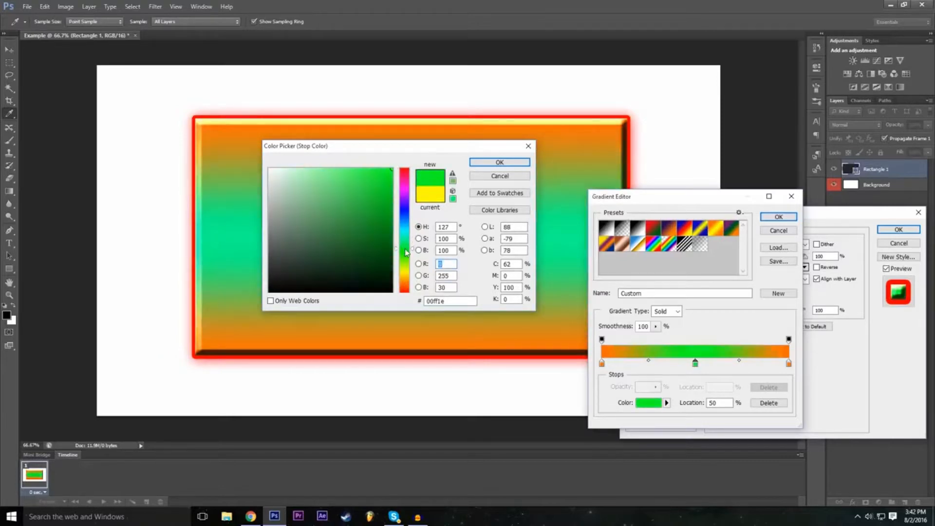
pyautogui.click(501, 163)
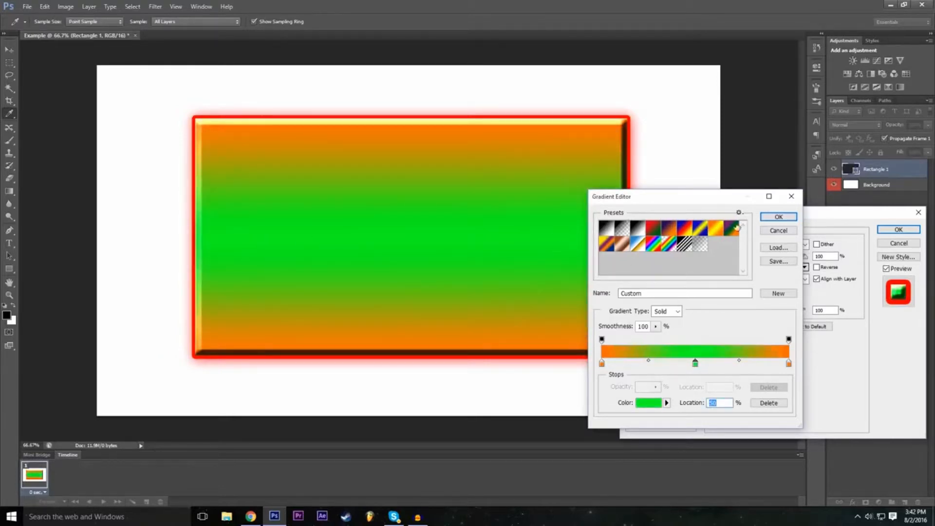
# Accept the custom gradient, switch off Gradient Overlay and apply the rectangle's remaining layer style effects.
pyautogui.click(779, 217)
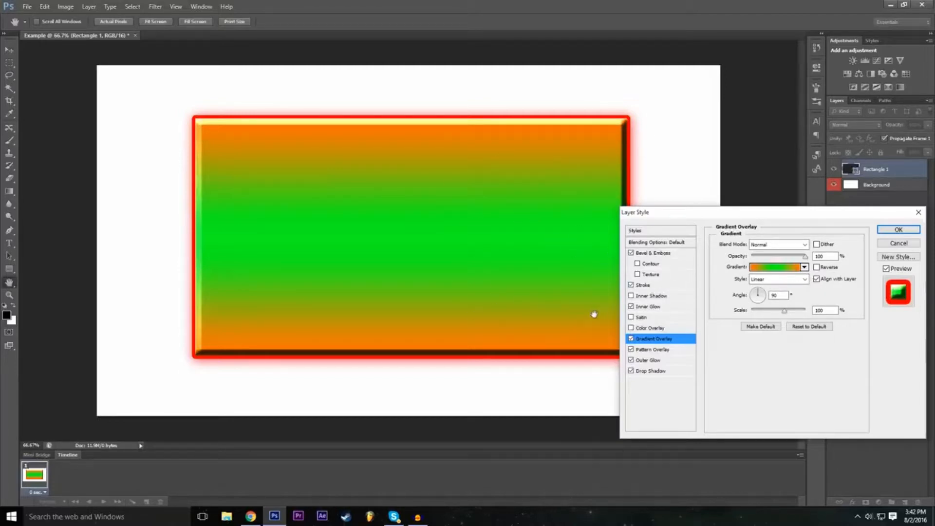
pyautogui.click(631, 339)
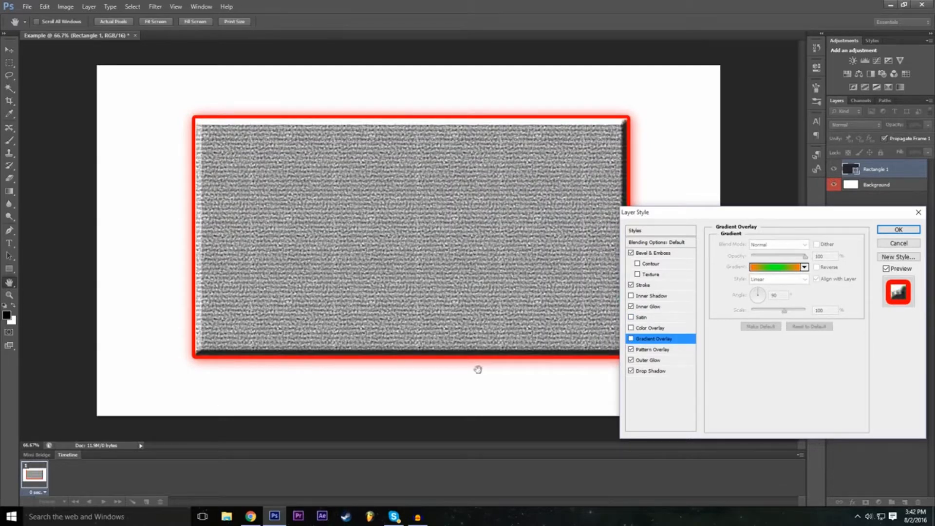
pyautogui.moveTo(749, 220); pyautogui.dragTo(374, 219)
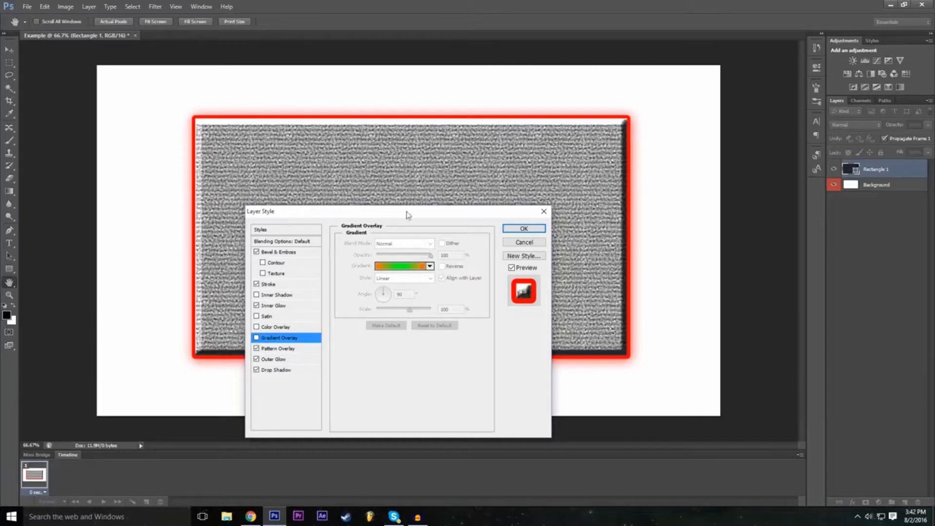
pyautogui.click(524, 228)
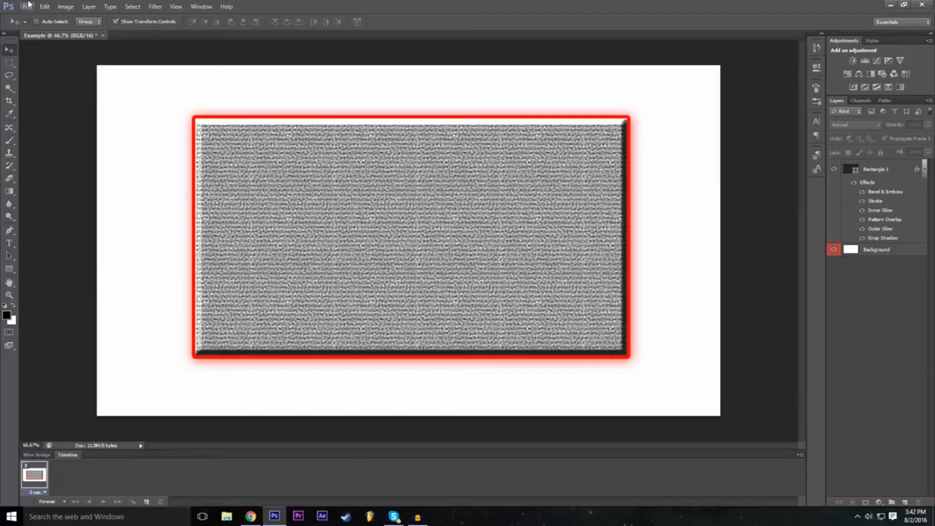
pyautogui.click(27, 6)
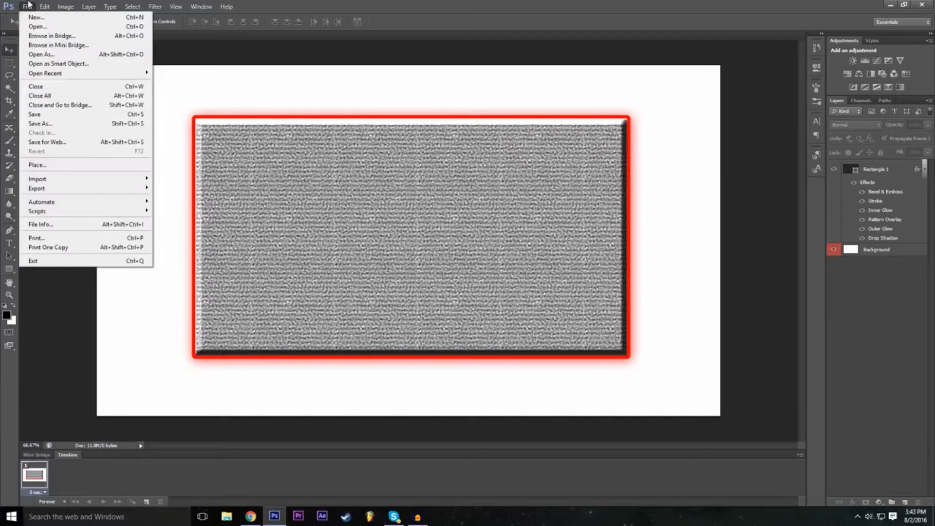
pyautogui.click(70, 170)
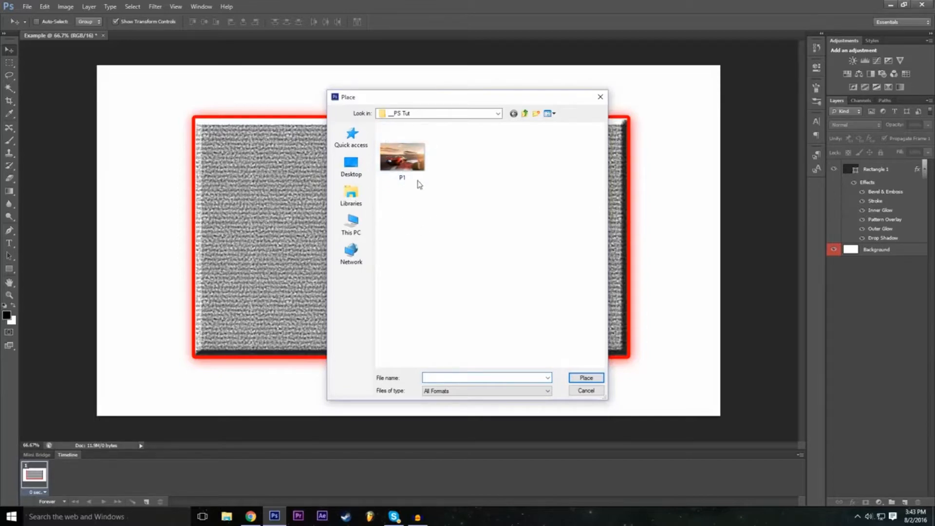
pyautogui.click(403, 157)
pyautogui.click(586, 377)
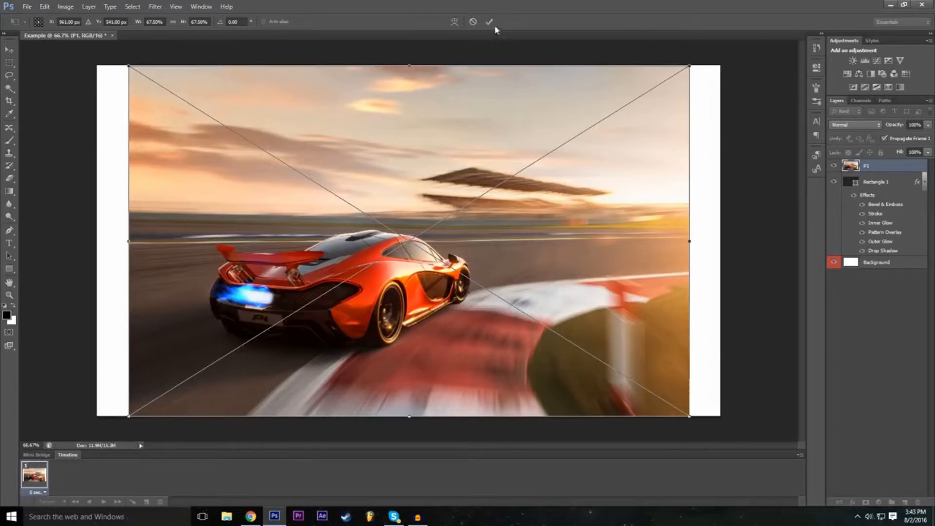
pyautogui.click(473, 22)
# Open the P1 image as its own document.
pyautogui.click(27, 6)
pyautogui.click(36, 26)
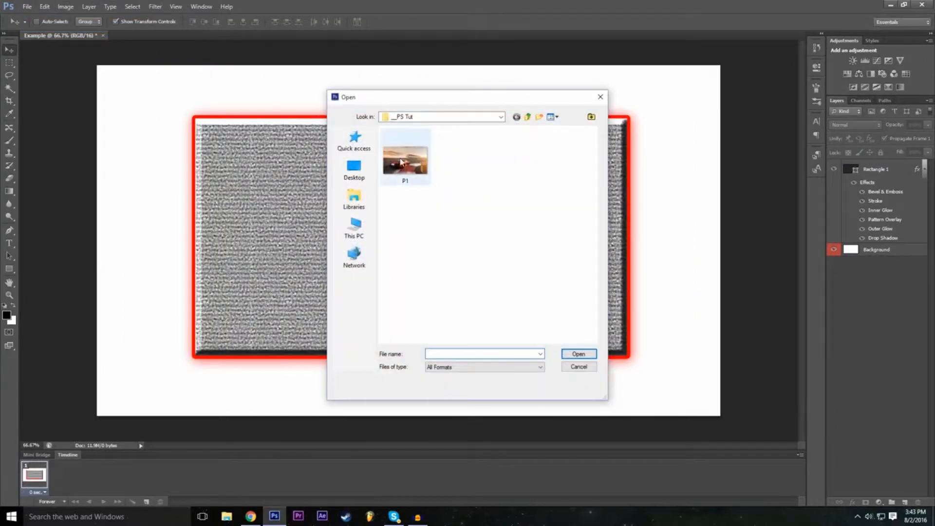
pyautogui.click(579, 354)
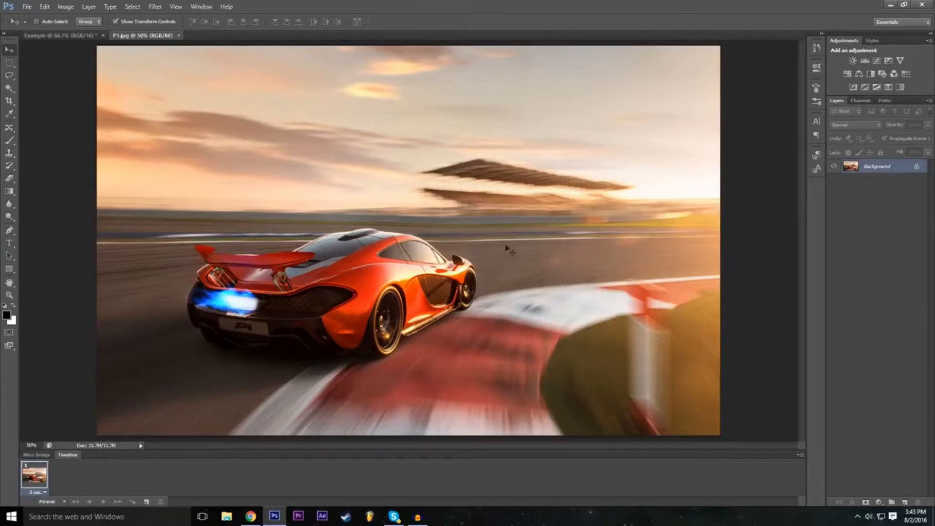
pyautogui.click(86, 37)
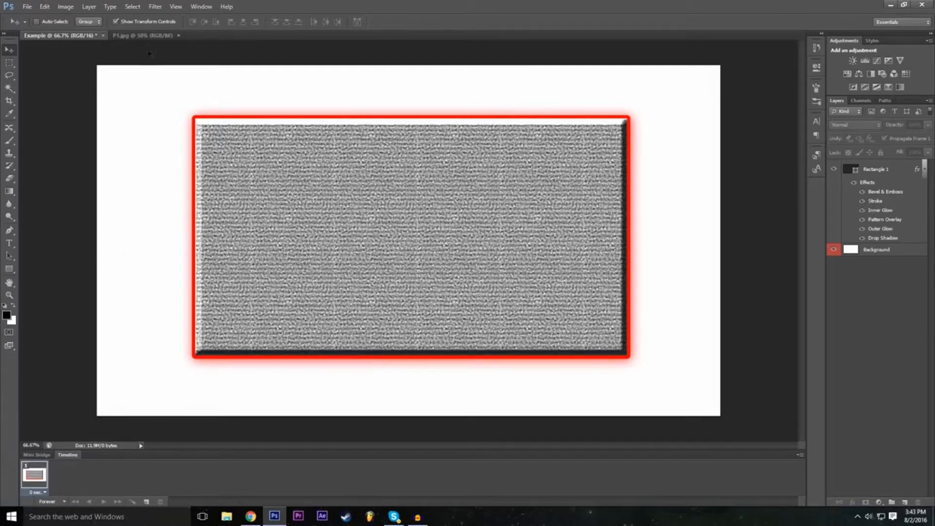
pyautogui.click(146, 36)
pyautogui.click(27, 7)
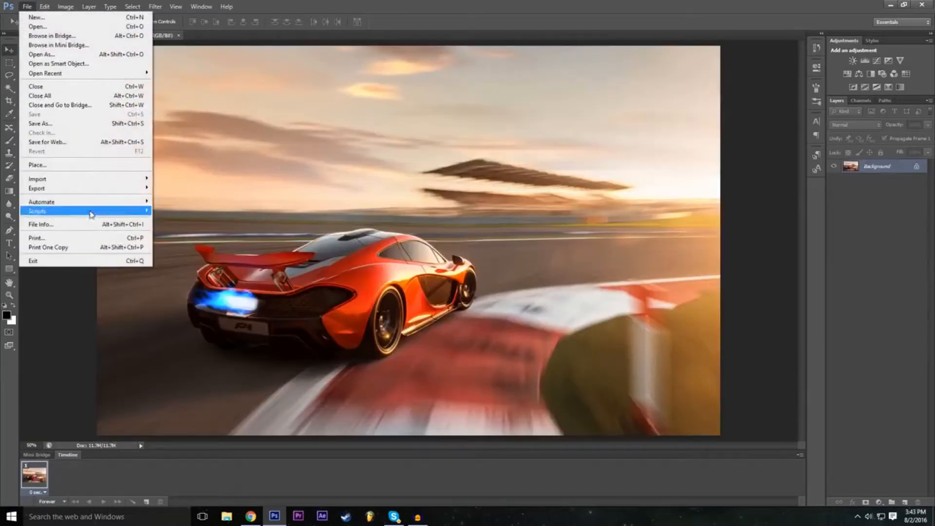
pyautogui.click(38, 165)
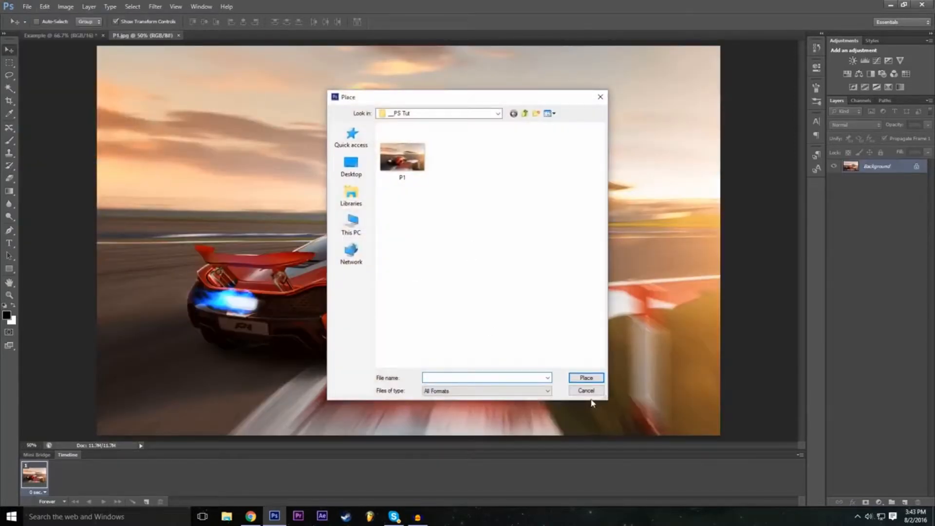
pyautogui.click(580, 391)
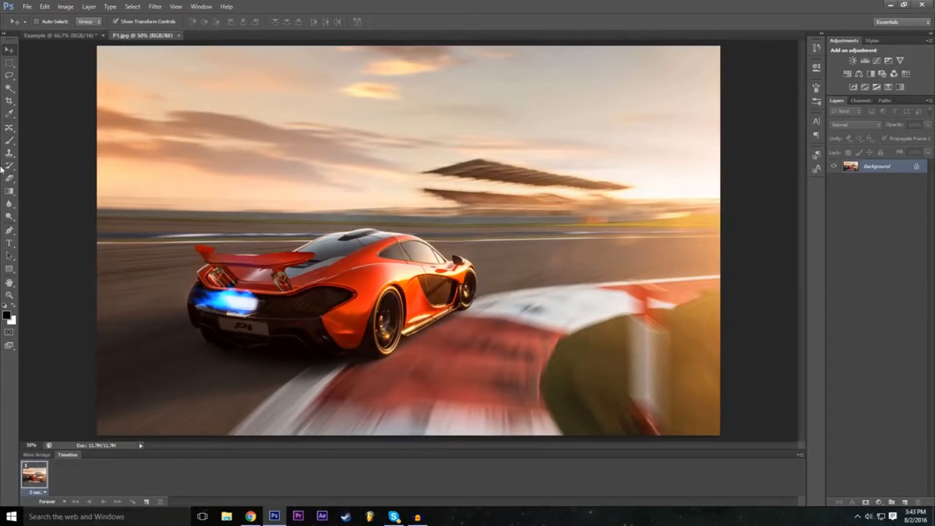
# Choose the Lasso tool, examine the car at 100% zoom and return the view to 50%.
pyautogui.click(9, 76)
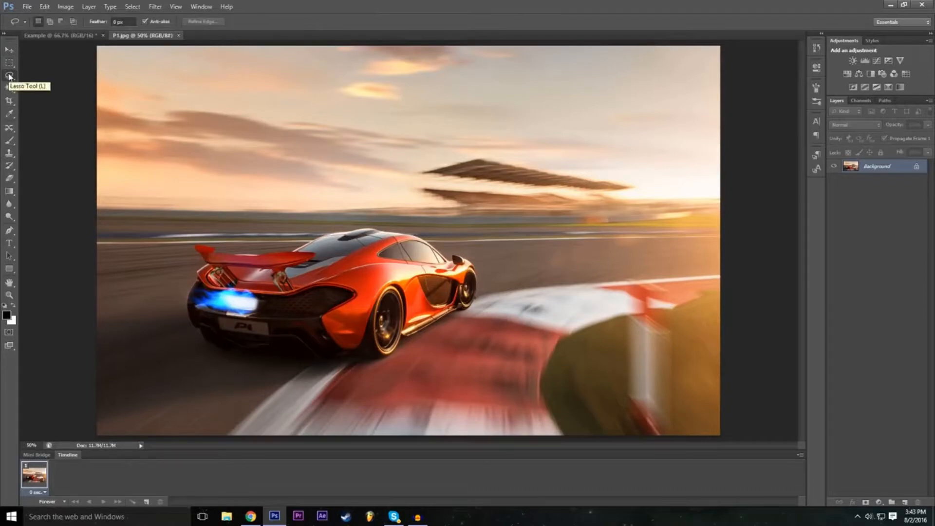
pyautogui.click(30, 445)
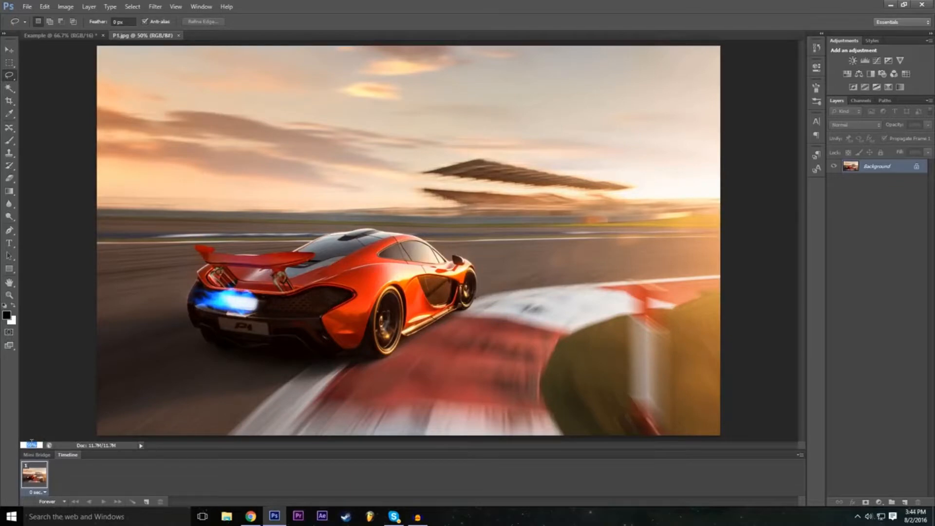
pyautogui.write('100')
pyautogui.press('Return')
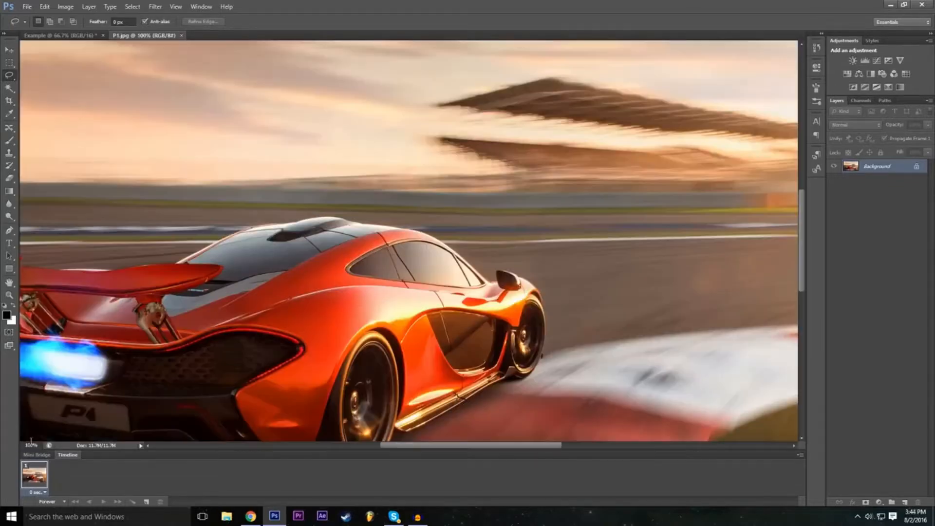
pyautogui.scroll(-2, 263, 243)
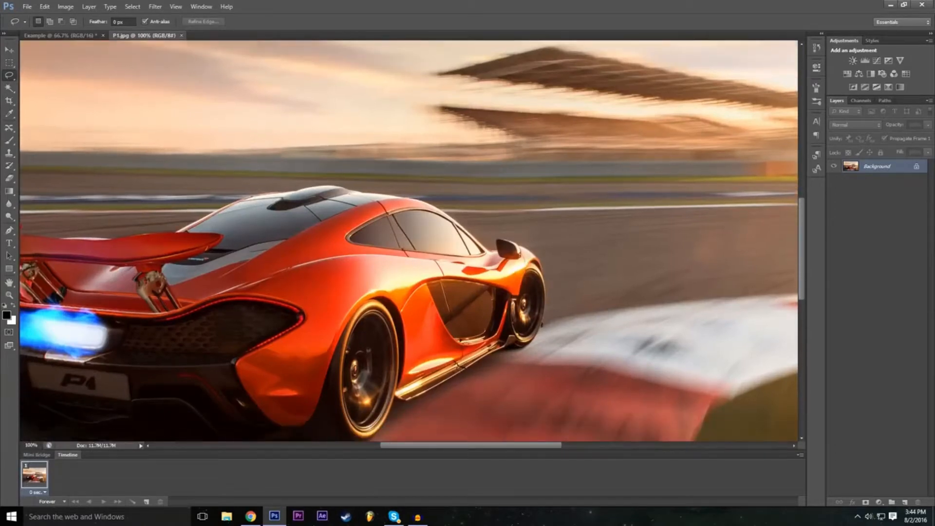
pyautogui.scroll(-2, 412, 241)
pyautogui.scroll(-1, 411, 241)
pyautogui.moveTo(421, 443); pyautogui.dragTo(399, 452)
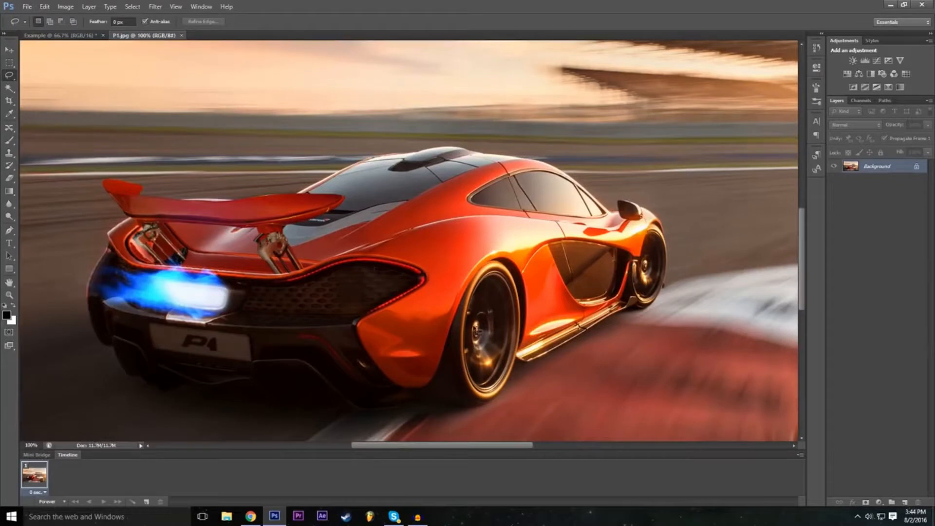
pyautogui.click(31, 445)
pyautogui.write('50')
pyautogui.press('Return')
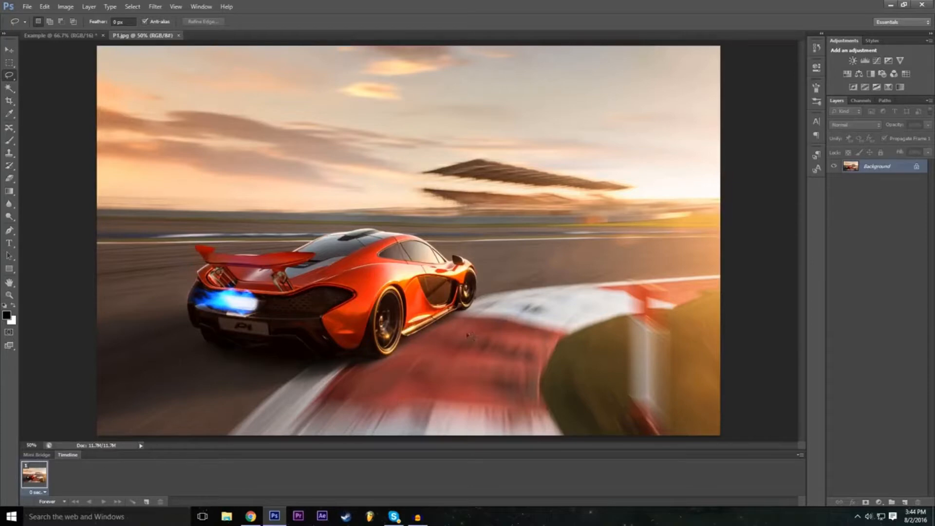
# Trace a closed freehand Lasso selection around the whole outline of the car at 100% zoom.
pyautogui.click(31, 445)
pyautogui.write('1200')
pyautogui.write('0')
pyautogui.press('Return')
pyautogui.scroll(-5, 366, 342)
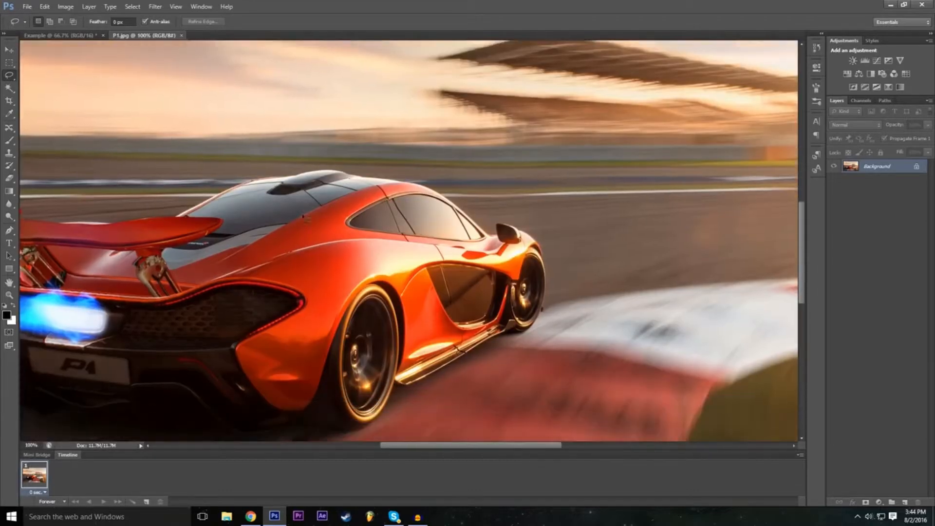
pyautogui.moveTo(472, 447); pyautogui.dragTo(442, 447)
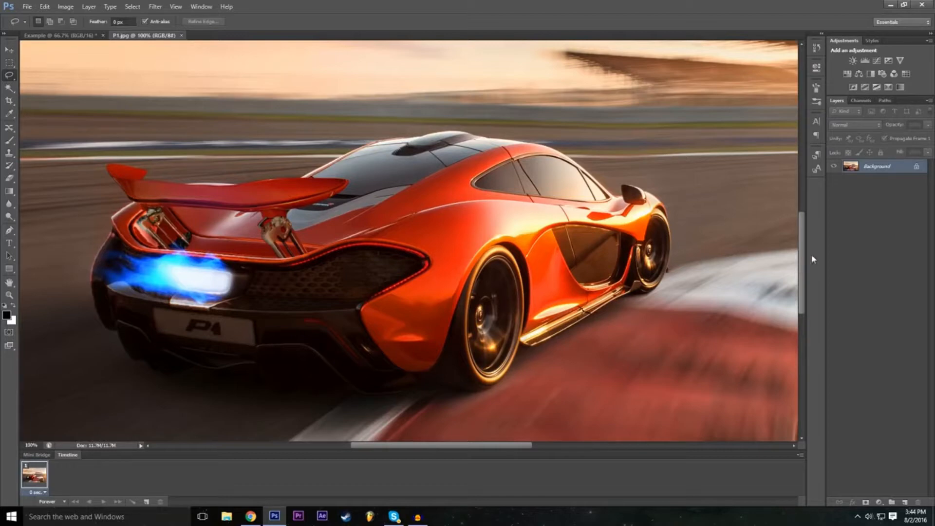
pyautogui.moveTo(802, 259); pyautogui.dragTo(802, 262)
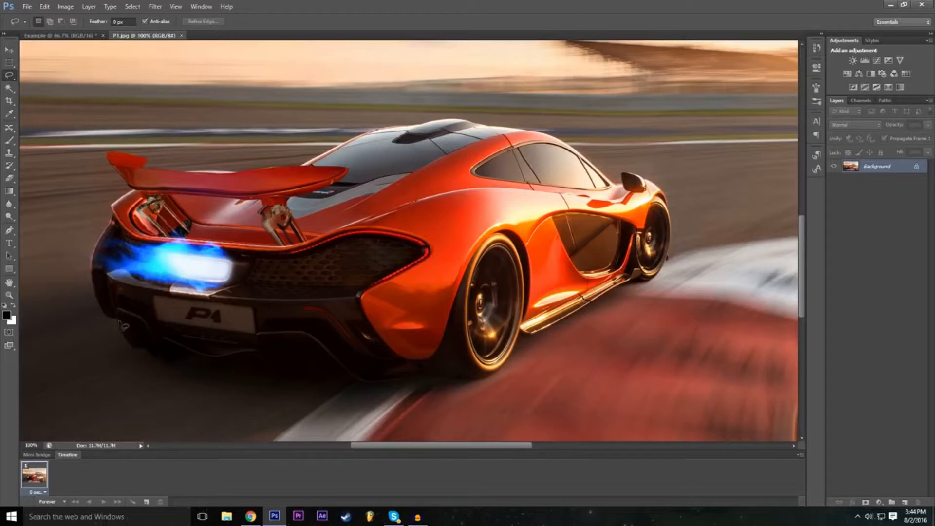
pyautogui.moveTo(120, 323)
pyautogui.mouseDown()
pyautogui.moveTo(130, 350)
pyautogui.moveTo(159, 366)
pyautogui.moveTo(189, 360)
pyautogui.moveTo(279, 385)
pyautogui.moveTo(344, 375)
pyautogui.moveTo(368, 385)
pyautogui.moveTo(482, 383)
pyautogui.mouseUp()
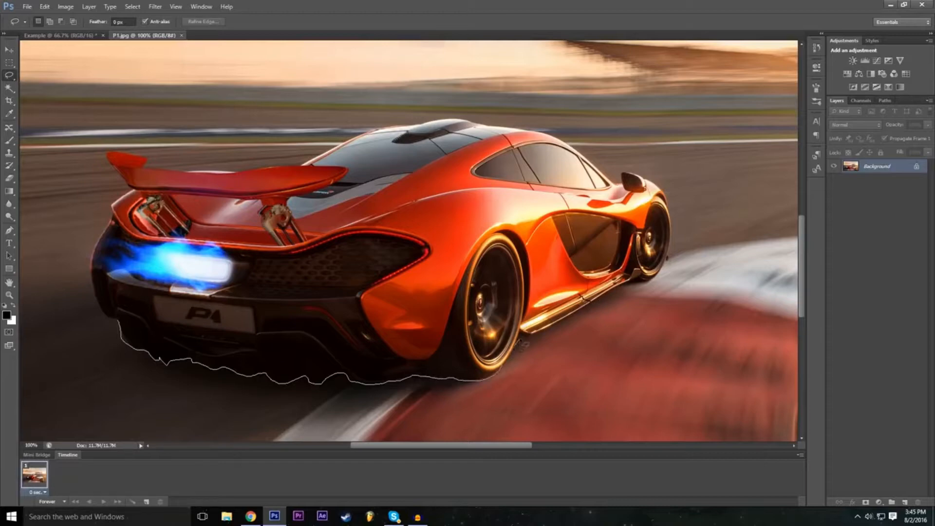
pyautogui.moveTo(567, 318); pyautogui.dragTo(587, 306)
pyautogui.moveTo(637, 287)
pyautogui.mouseDown()
pyautogui.moveTo(660, 282)
pyautogui.moveTo(673, 252)
pyautogui.mouseUp()
pyautogui.moveTo(650, 181)
pyautogui.mouseDown()
pyautogui.moveTo(629, 172)
pyautogui.moveTo(625, 188)
pyautogui.moveTo(544, 136)
pyautogui.moveTo(446, 120)
pyautogui.moveTo(378, 132)
pyautogui.moveTo(298, 169)
pyautogui.mouseUp()
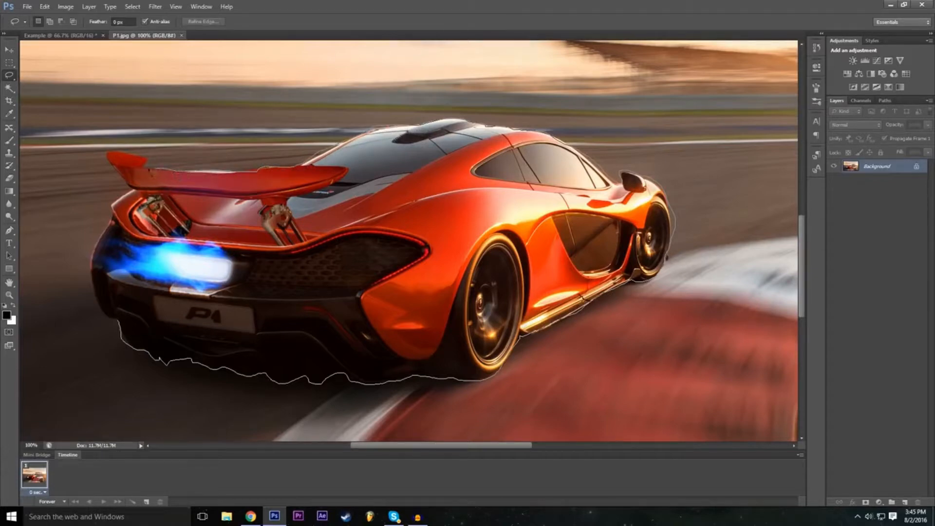
pyautogui.moveTo(106, 159); pyautogui.dragTo(112, 166)
pyautogui.moveTo(120, 201)
pyautogui.mouseDown()
pyautogui.moveTo(94, 282)
pyautogui.moveTo(105, 311)
pyautogui.moveTo(125, 330)
pyautogui.mouseUp()
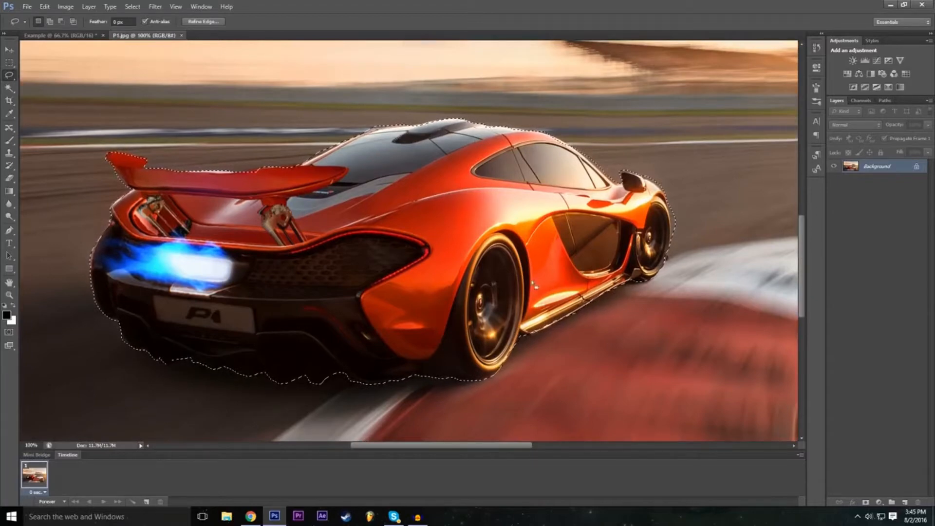
# Convert the locked Background into a regular layer named Mclaren.
pyautogui.click(32, 445)
pyautogui.doubleClick(34, 445)
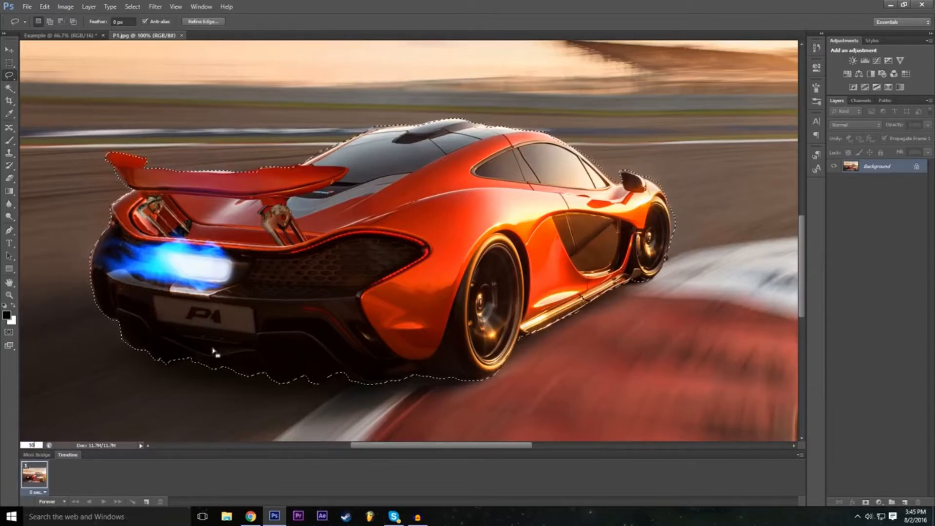
pyautogui.write('50')
pyautogui.press('Return')
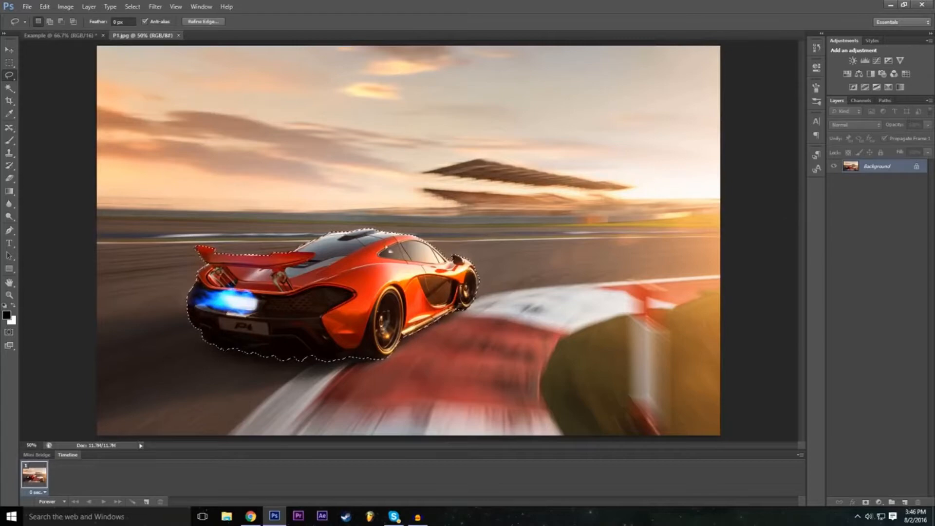
pyautogui.doubleClick(918, 167)
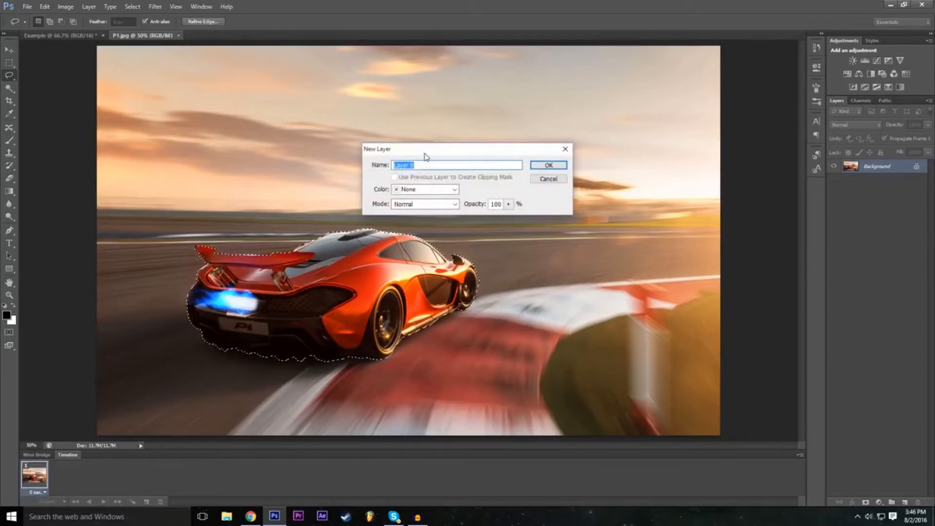
pyautogui.write('Mclaren')
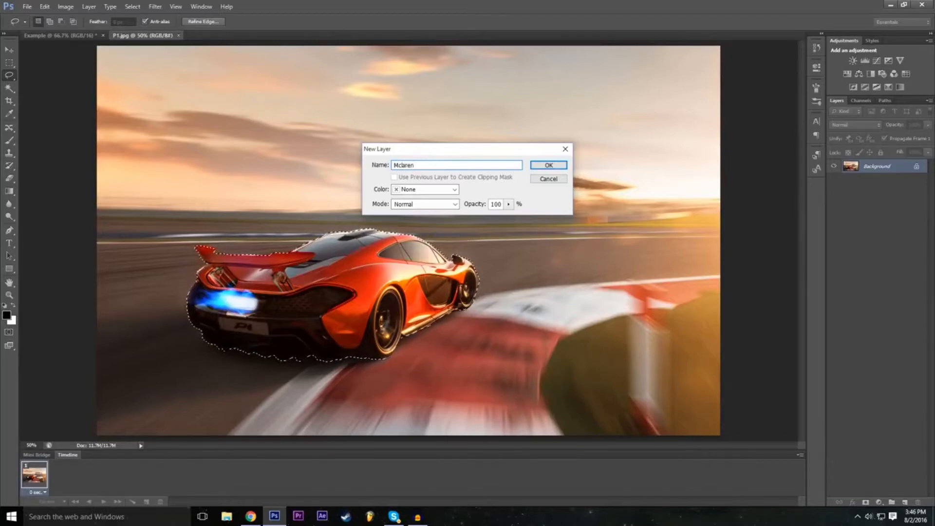
pyautogui.press('Return')
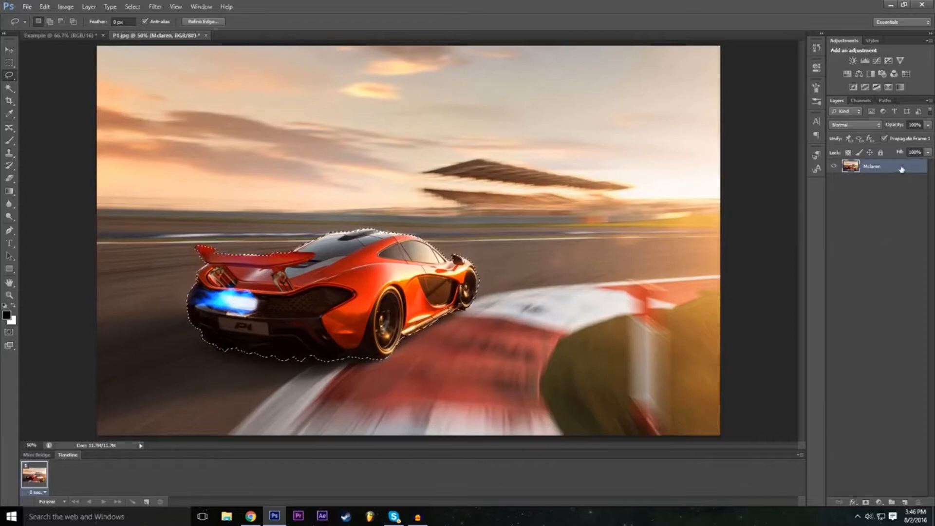
# Copy the selected car onto a new layer and check the cutout by temporarily hiding the Mclaren layer.
pyautogui.hotkey('ctrl', 'c')
pyautogui.hotkey('ctrl', 'v')
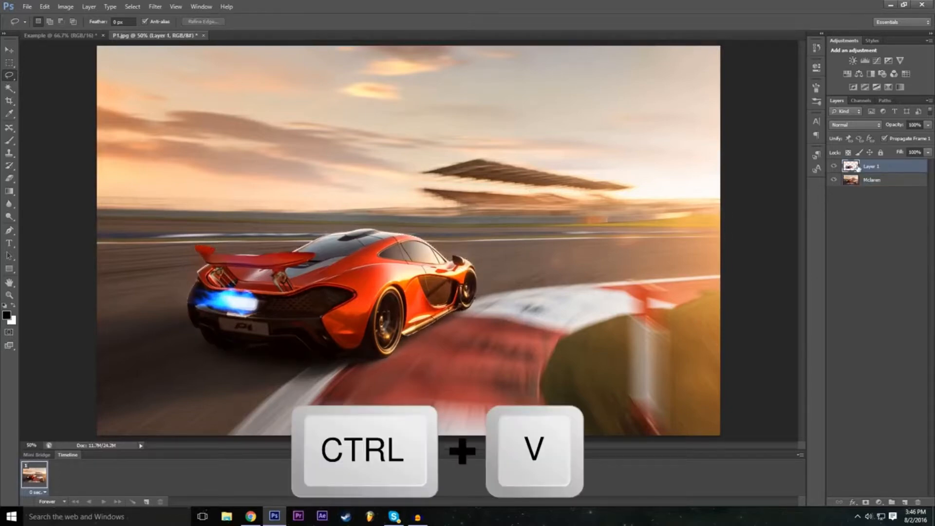
pyautogui.click(834, 181)
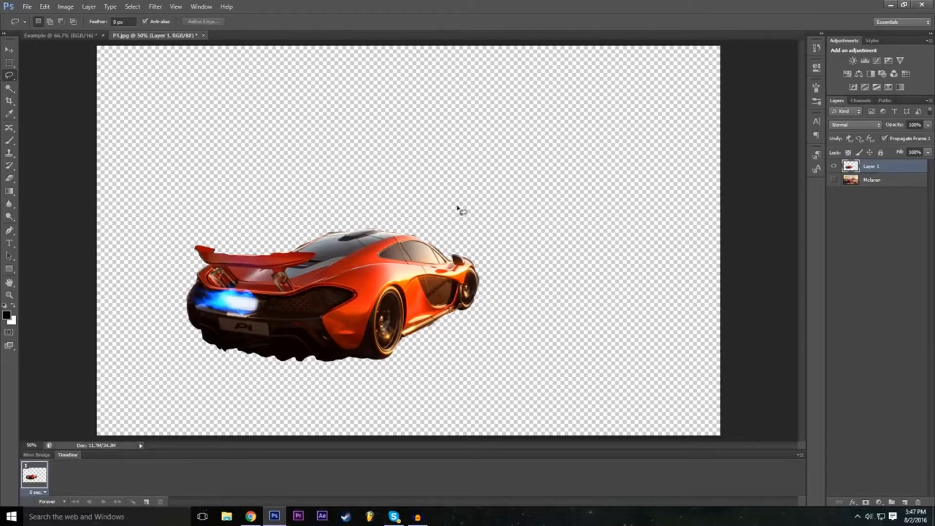
pyautogui.click(834, 180)
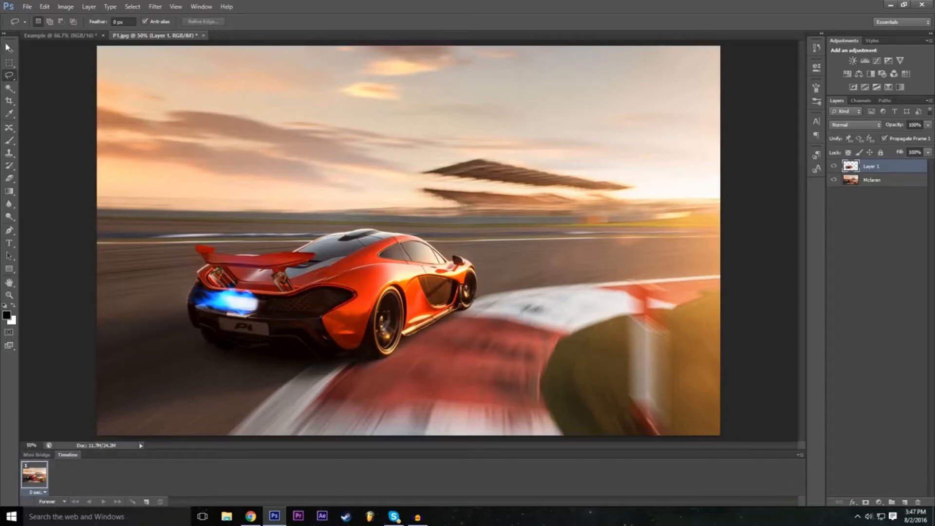
# Move the copied car to the right and slightly down so it sits in front of the original car.
pyautogui.press('v')
pyautogui.moveTo(368, 290)
pyautogui.mouseDown()
pyautogui.moveTo(485, 299)
pyautogui.moveTo(277, 165)
pyautogui.moveTo(357, 285)
pyautogui.mouseUp()
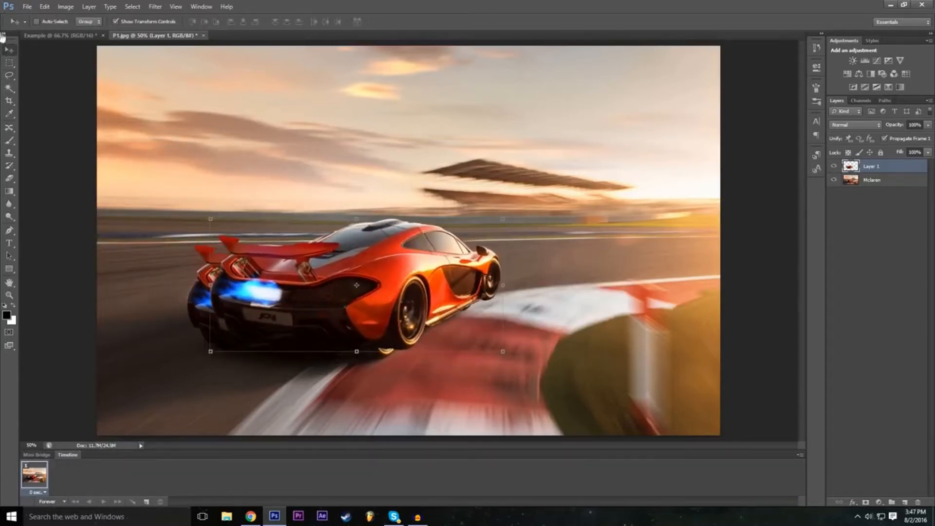
pyautogui.moveTo(439, 306); pyautogui.dragTo(498, 337)
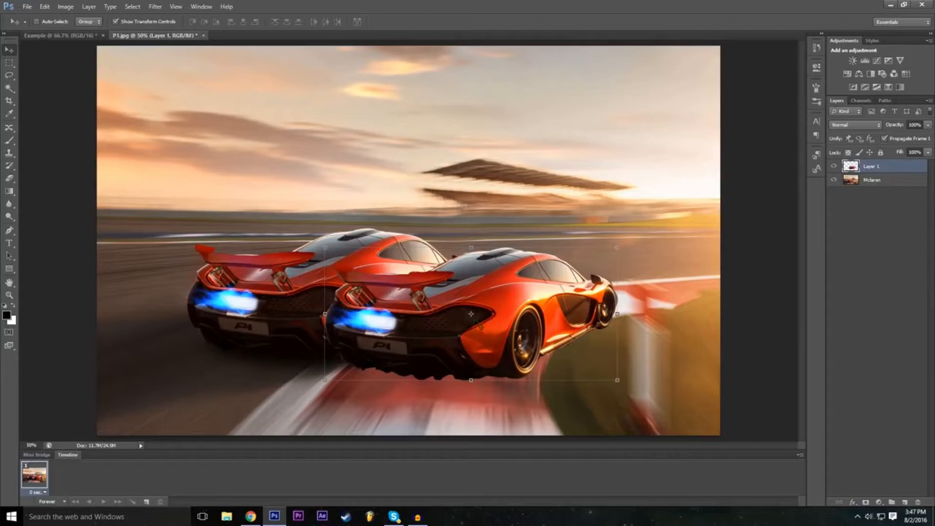
# Undo the last two moves of the copied car and start a Free Transform on it.
pyautogui.hotkey('ctrl', 'alt', 'z')
pyautogui.hotkey('ctrl', 'alt', 'z')
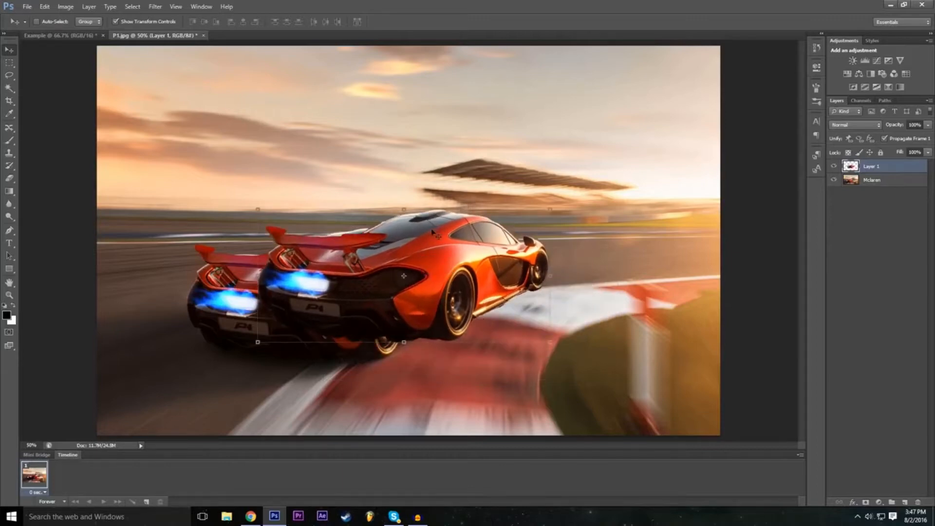
pyautogui.hotkey('ctrl', 't')
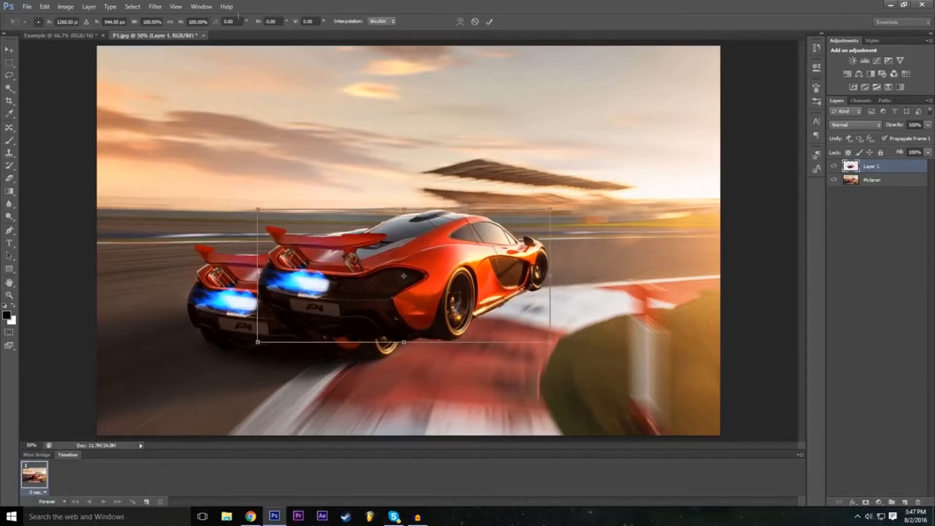
# Try flipping the copied car vertically with a height of -100%.
pyautogui.click(190, 22)
pyautogui.write('-100')
pyautogui.press('Return')
pyautogui.press('BackSpace')
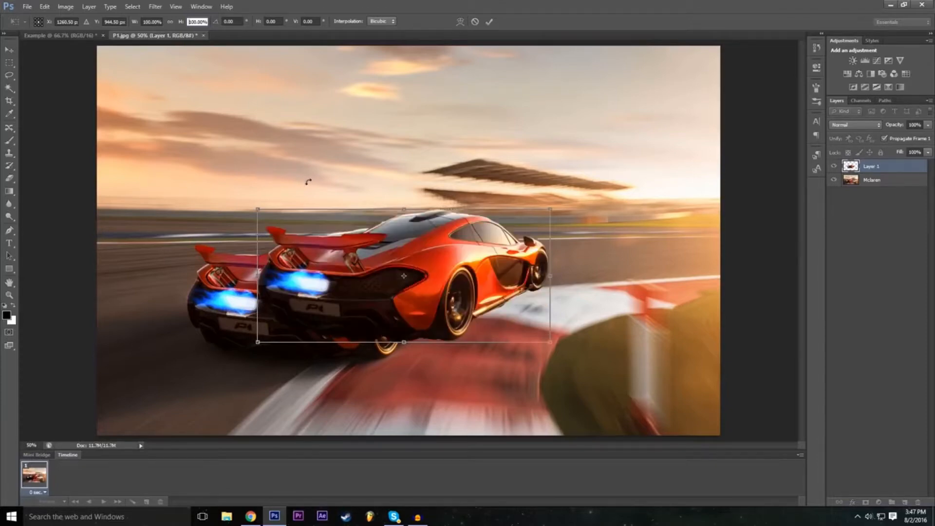
# Flip the copied car horizontally with a width of -100% and place it beside the original car's front end.
pyautogui.hotkey('shift', 'Tab')
pyautogui.write('-100')
pyautogui.press('Return')
pyautogui.moveTo(413, 297); pyautogui.dragTo(631, 329)
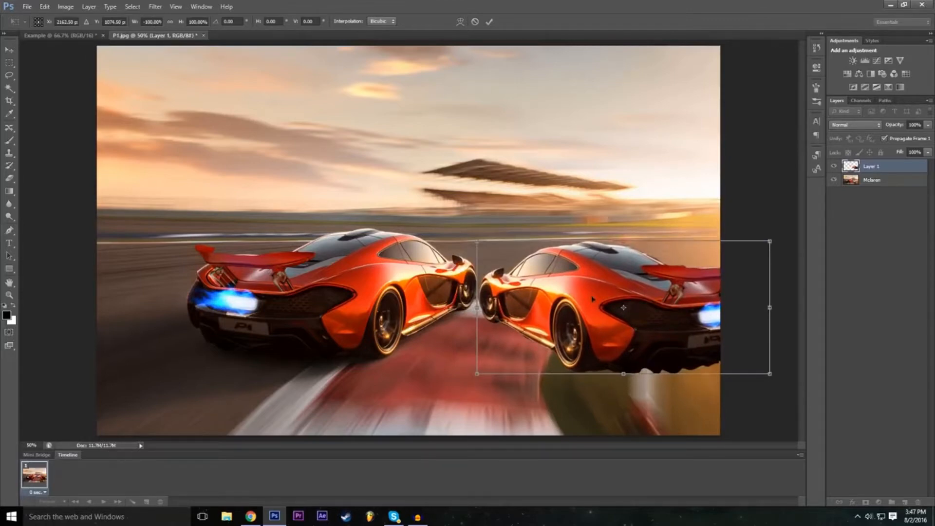
# Squeeze the mirrored car to about 77% width over the original car and restore it to its full mirrored width.
pyautogui.moveTo(563, 315); pyautogui.dragTo(334, 279)
pyautogui.moveTo(544, 269); pyautogui.dragTo(477, 269)
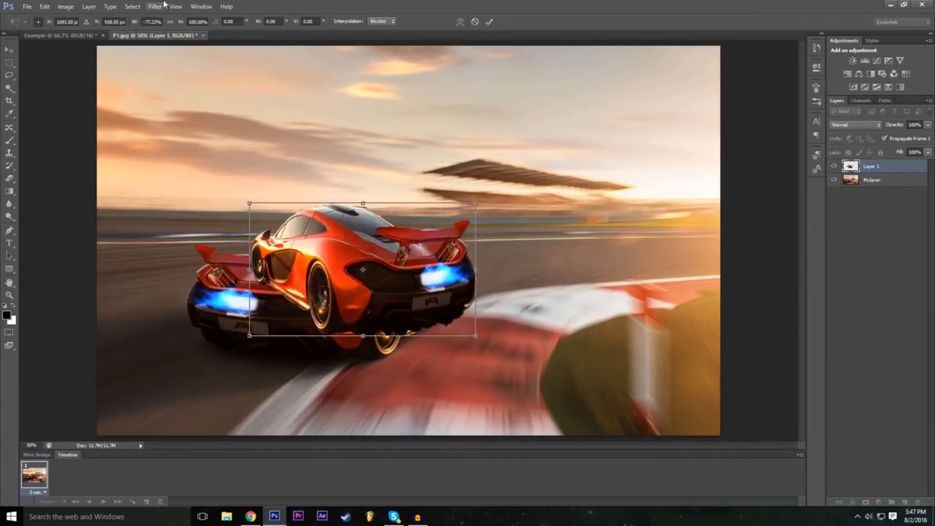
pyautogui.click(152, 22)
pyautogui.doubleClick(159, 21)
pyautogui.write('100')
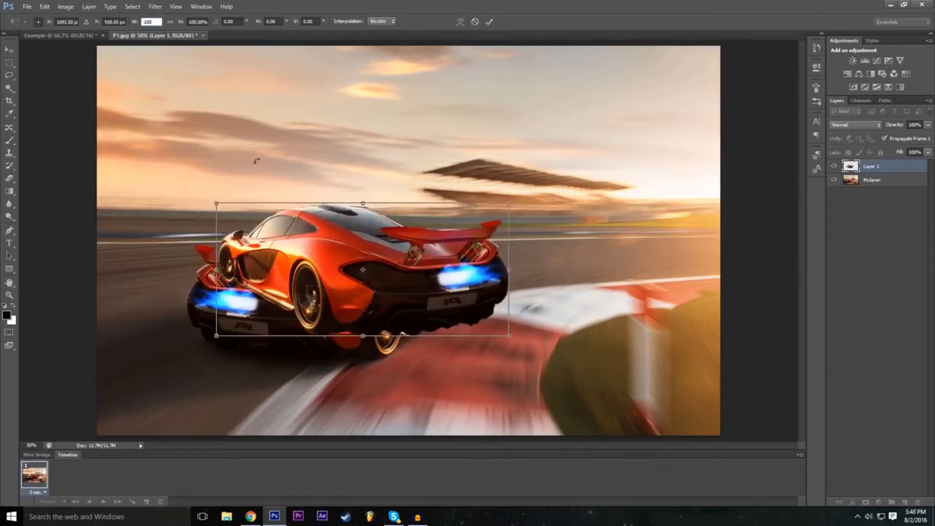
pyautogui.press('Return')
# Place the mirrored car facing the original on the right half of the photo, rotate it about 9° clockwise, and apply the transform.
pyautogui.moveTo(427, 267); pyautogui.dragTo(634, 306)
pyautogui.moveTo(481, 225); pyautogui.dragTo(506, 214)
pyautogui.moveTo(586, 283); pyautogui.dragTo(587, 302)
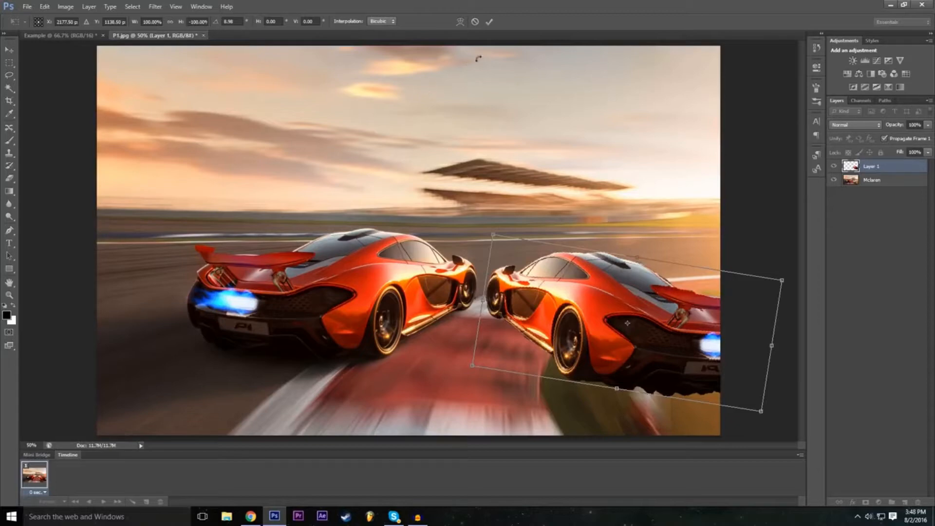
pyautogui.click(489, 23)
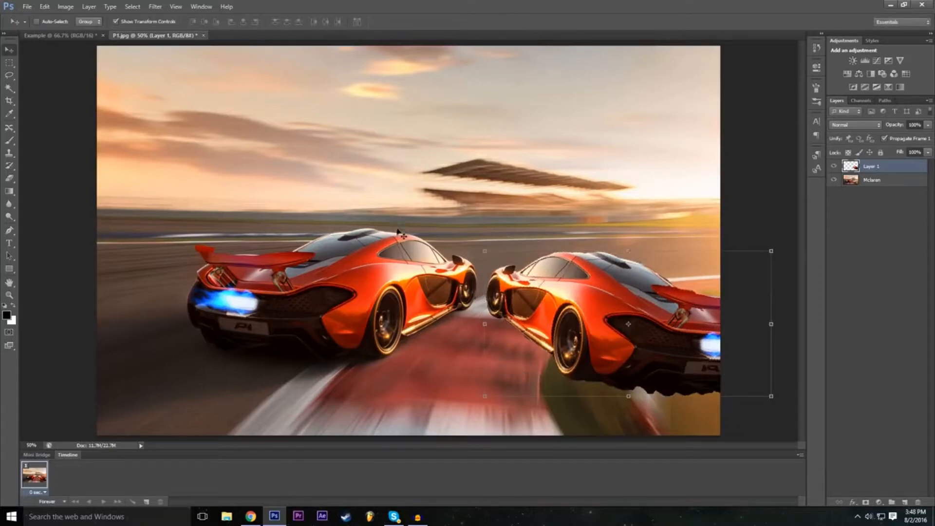
# Add a Drop Shadow layer style to the mirrored car on Layer 1 and increase the shadow's size.
pyautogui.click(852, 501)
pyautogui.click(865, 380)
pyautogui.moveTo(442, 215); pyautogui.dragTo(398, 163)
pyautogui.click(211, 317)
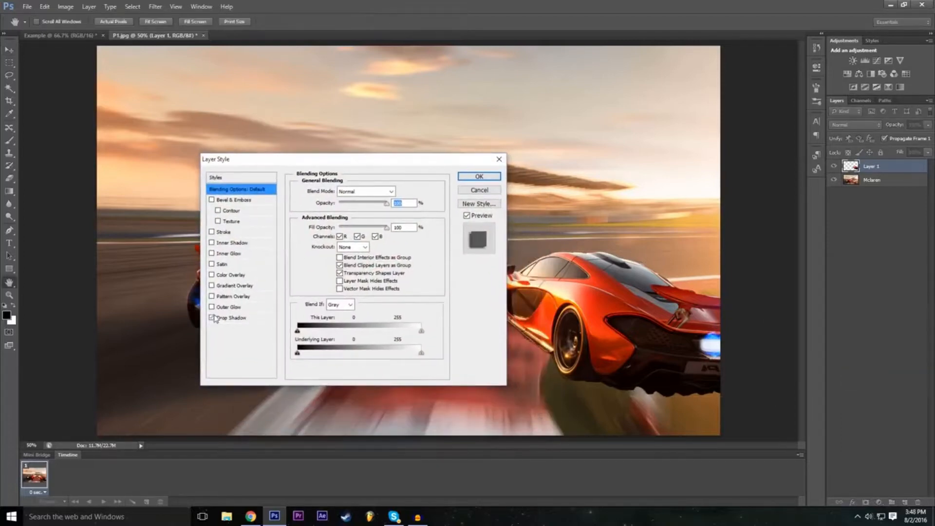
pyautogui.moveTo(366, 159); pyautogui.dragTo(295, 160)
pyautogui.click(183, 320)
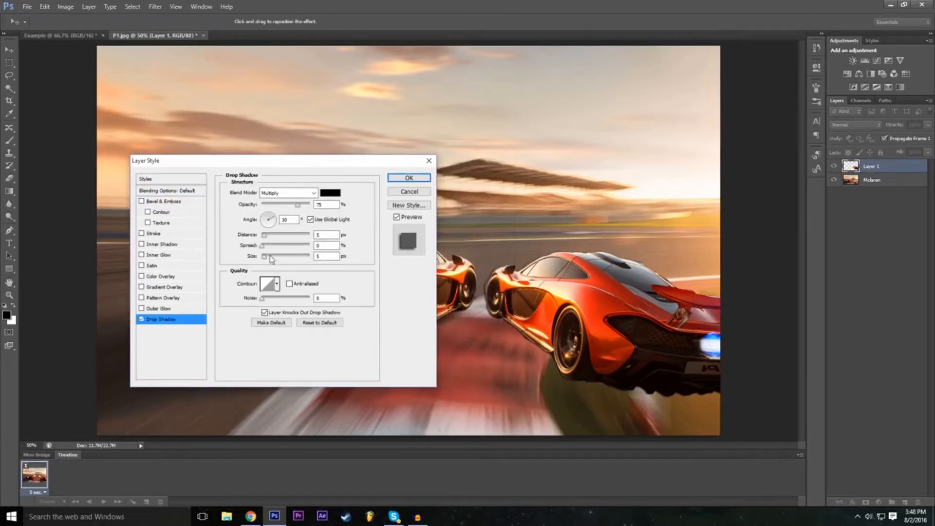
pyautogui.moveTo(265, 257); pyautogui.dragTo(277, 258)
# Add an Outer Glow to the mirrored car, enlarge the glow size, and apply the layer styles.
pyautogui.click(141, 308)
pyautogui.click(181, 309)
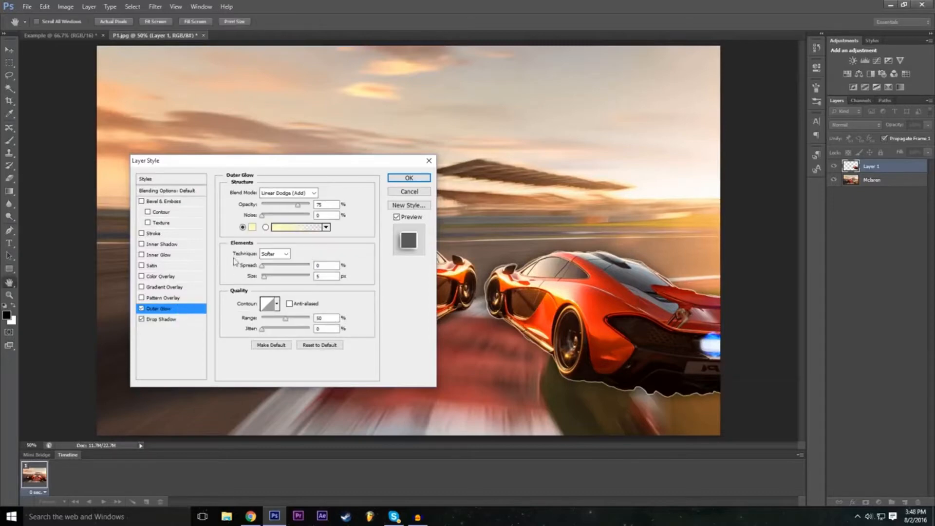
pyautogui.moveTo(275, 275); pyautogui.dragTo(278, 278)
pyautogui.moveTo(333, 164); pyautogui.dragTo(375, 186)
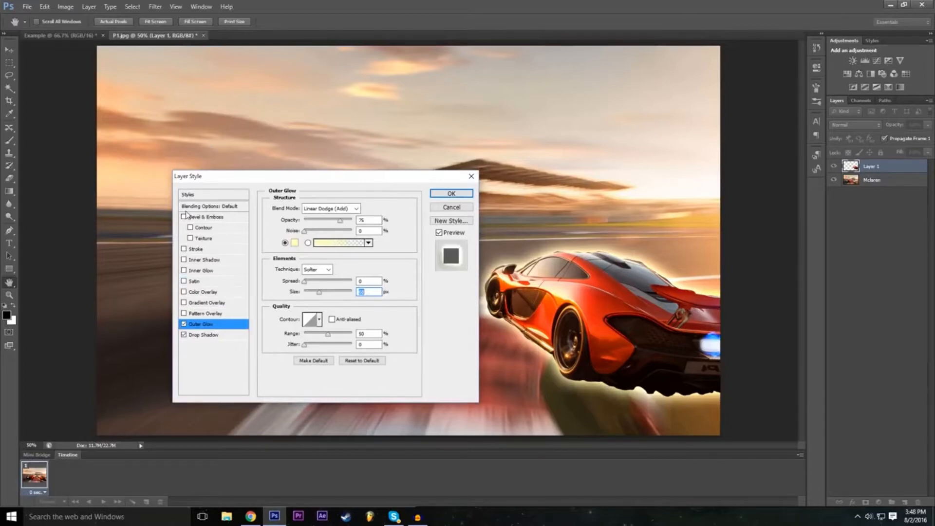
pyautogui.click(445, 193)
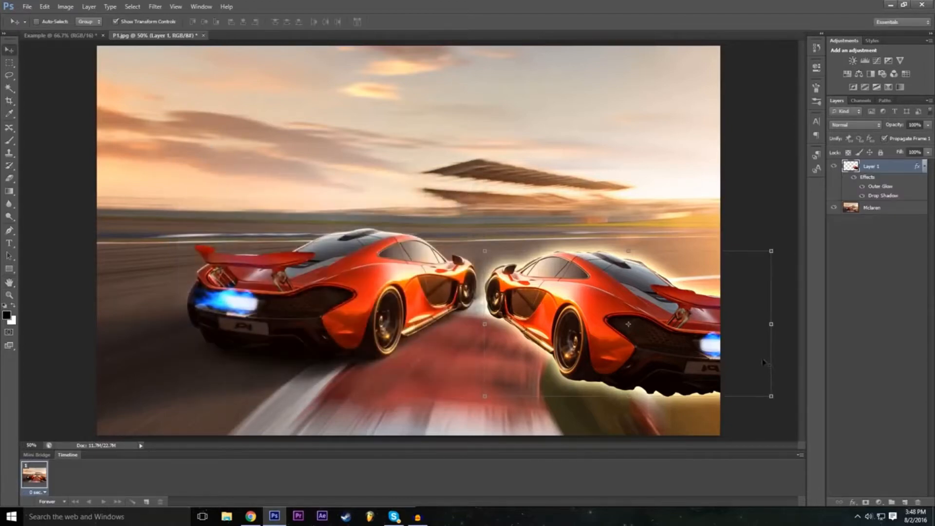
# Deselect all layers and add a Brightness/Contrast adjustment layer with its layer color left at None.
pyautogui.click(831, 340)
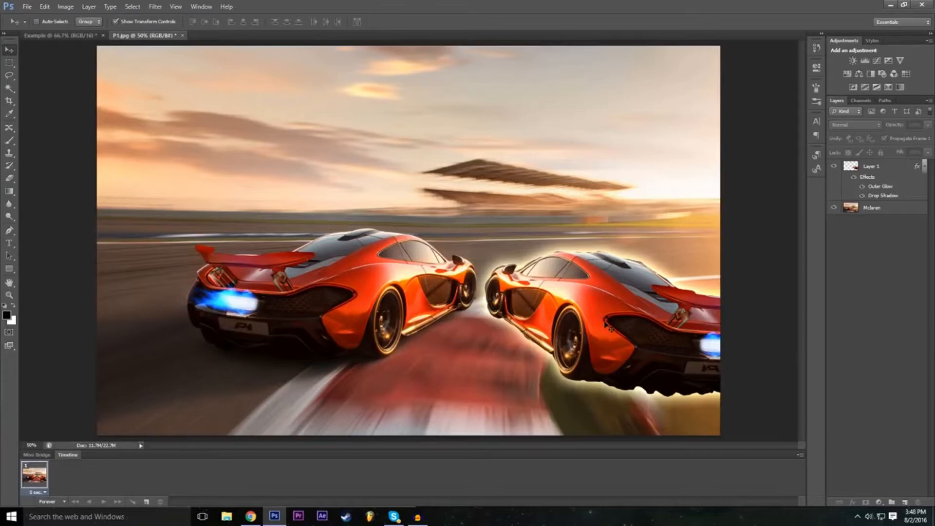
pyautogui.click(850, 168)
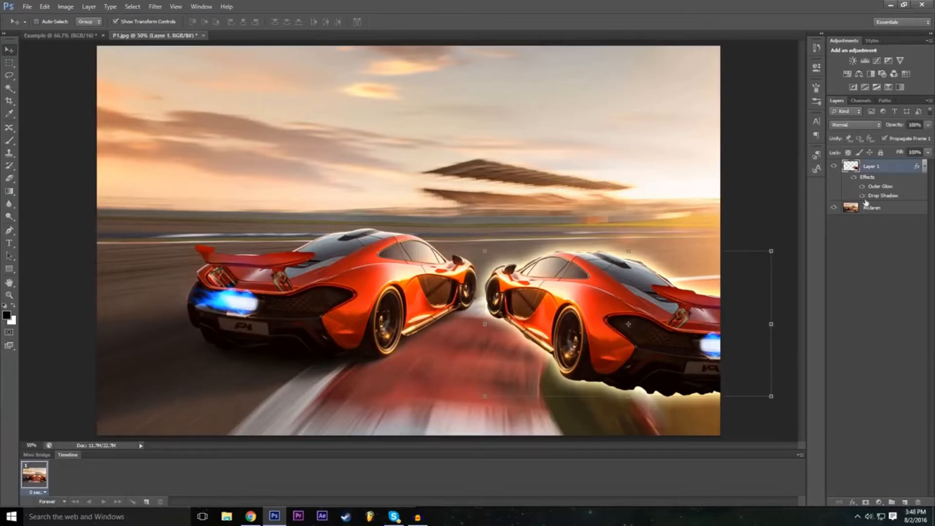
pyautogui.click(874, 317)
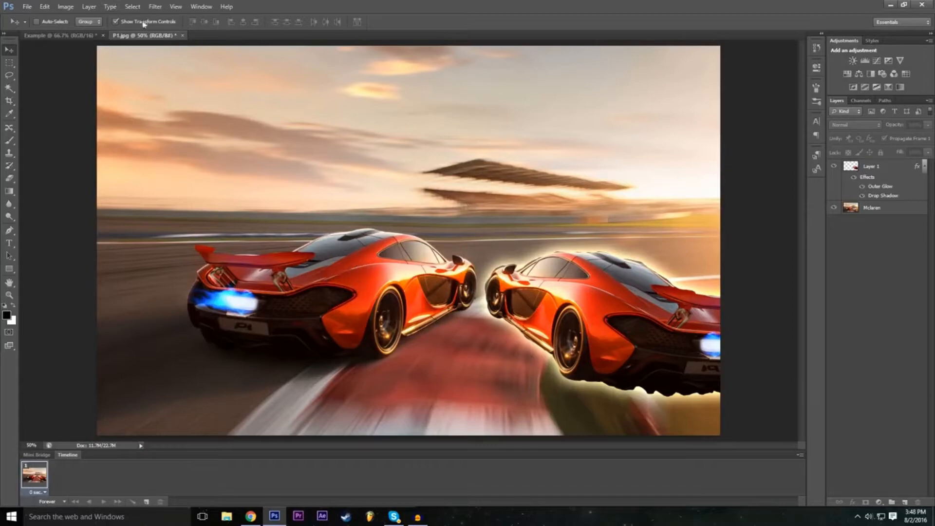
pyautogui.click(90, 6)
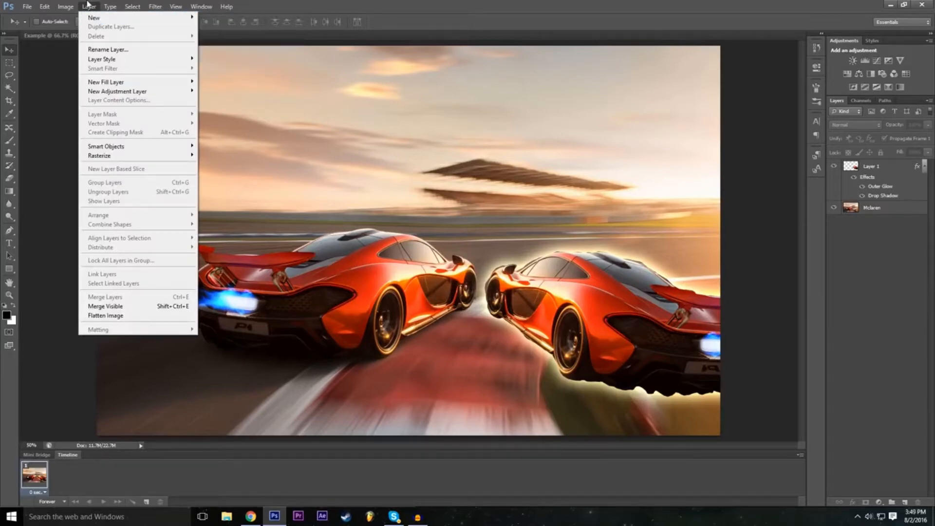
pyautogui.moveTo(135, 92)
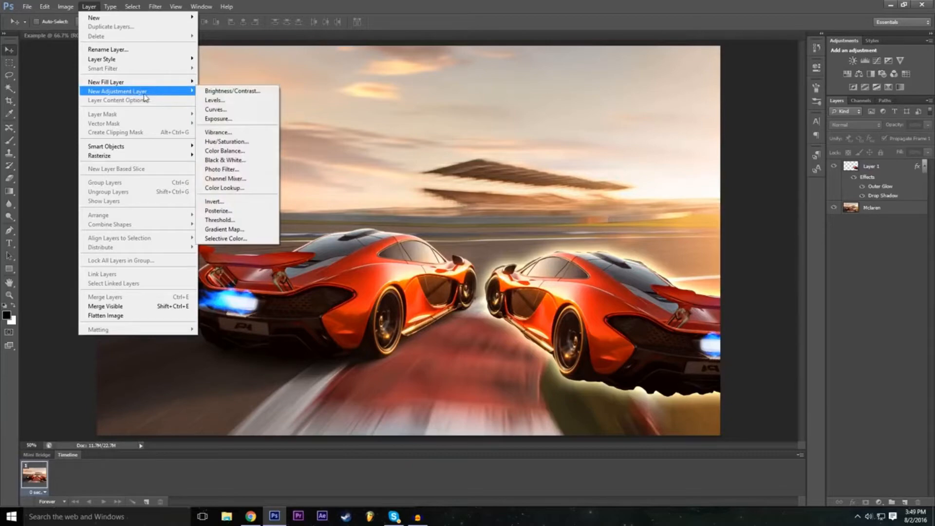
pyautogui.click(252, 93)
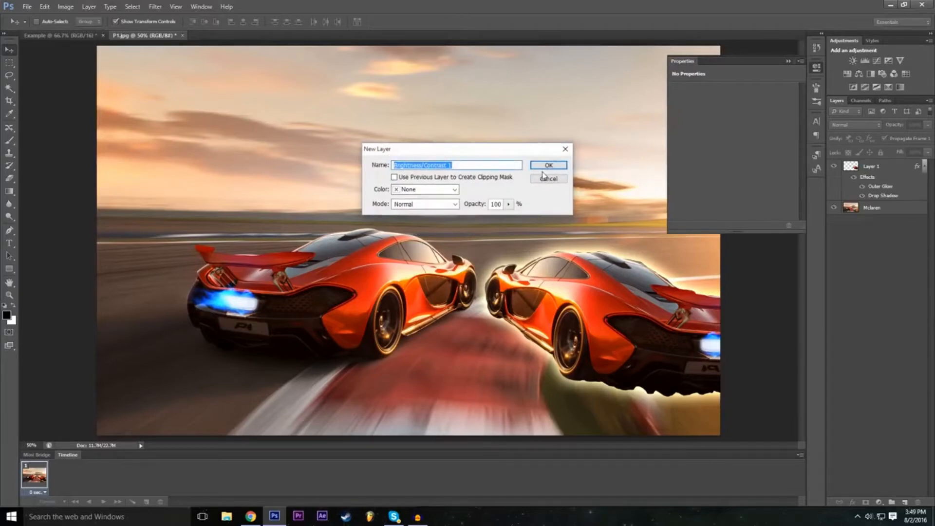
pyautogui.click(434, 190)
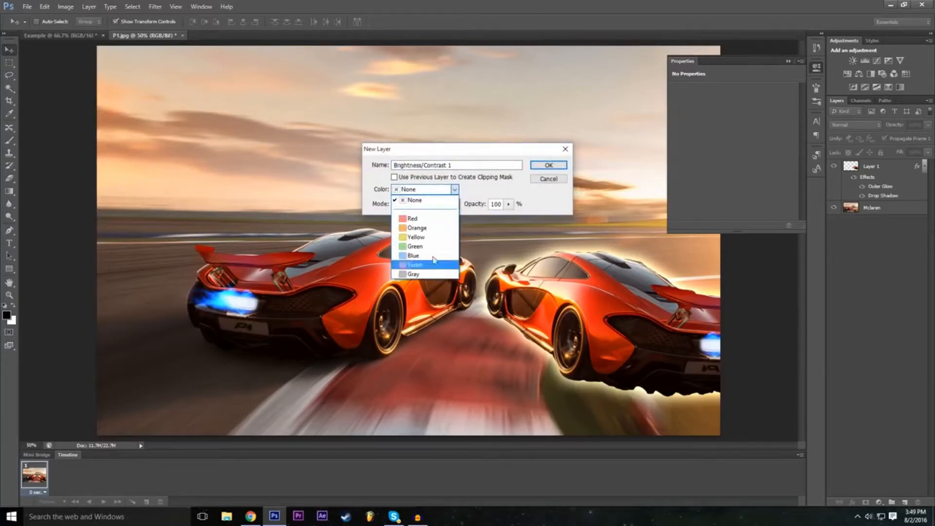
pyautogui.click(447, 200)
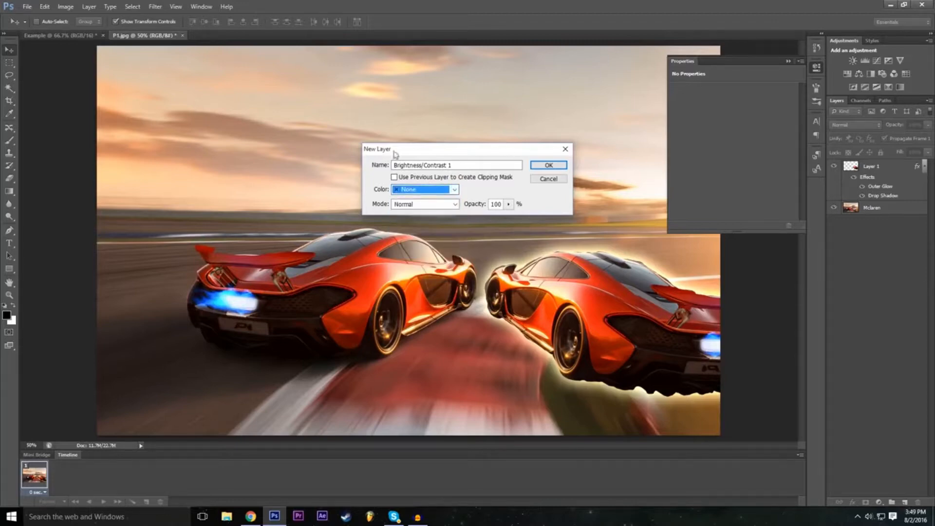
pyautogui.click(549, 166)
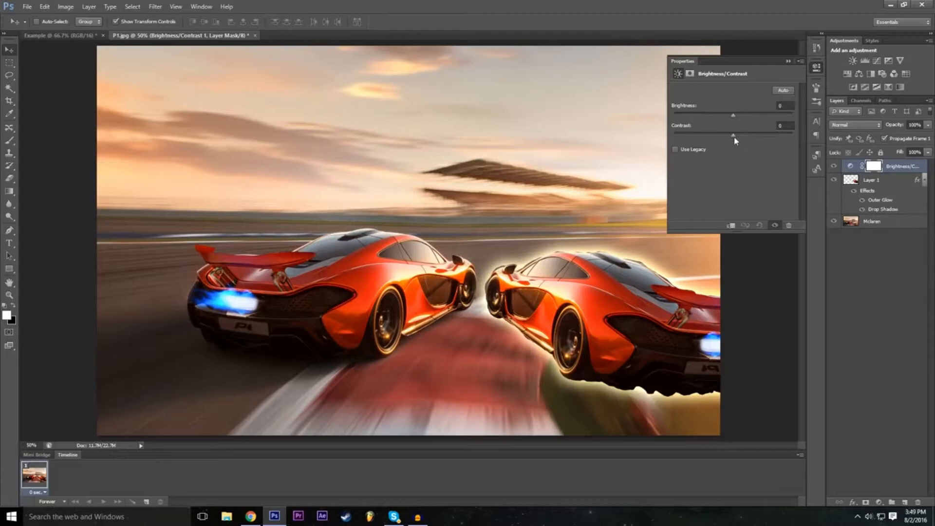
# Set the adjustment's contrast to 40 and brightness to -7, and compare the image with the adjustment layer hidden and shown.
pyautogui.moveTo(733, 137); pyautogui.dragTo(756, 147)
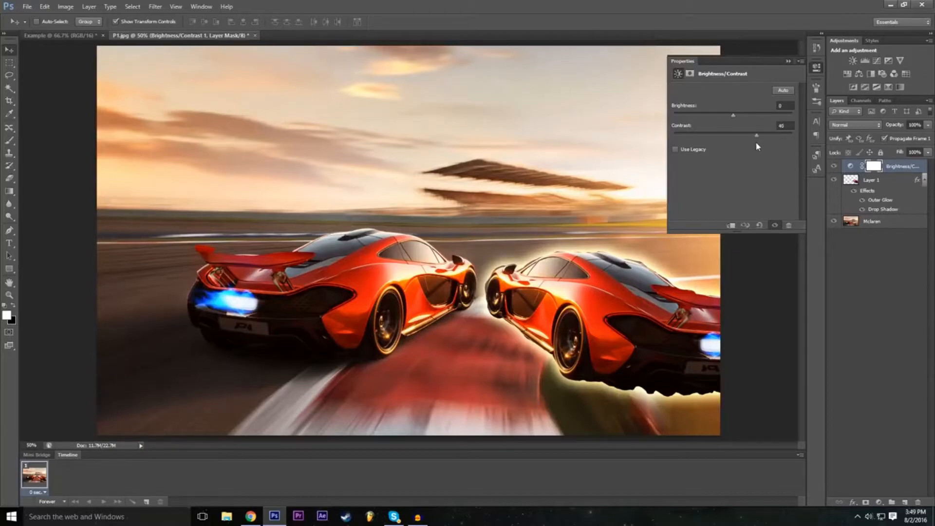
pyautogui.moveTo(739, 114)
pyautogui.mouseDown()
pyautogui.moveTo(750, 117)
pyautogui.moveTo(721, 122)
pyautogui.moveTo(750, 119)
pyautogui.moveTo(730, 124)
pyautogui.mouseUp()
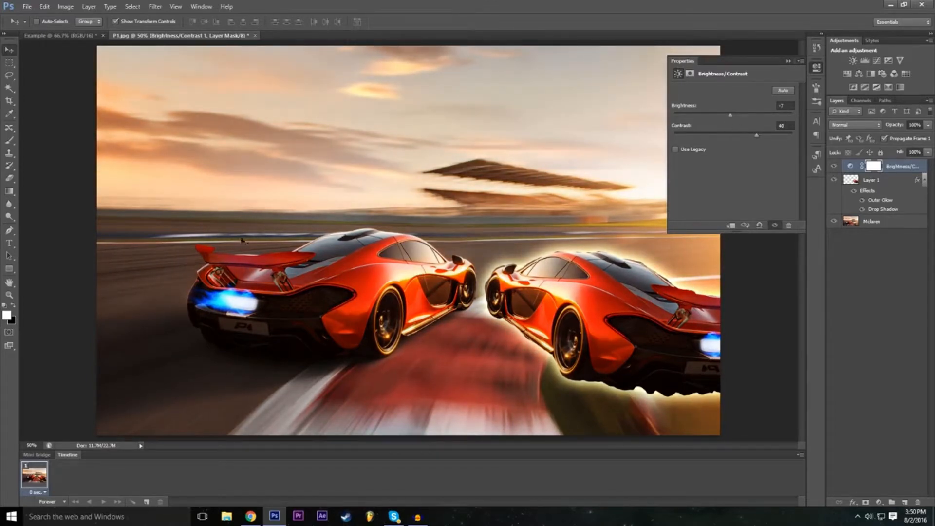
pyautogui.click(788, 62)
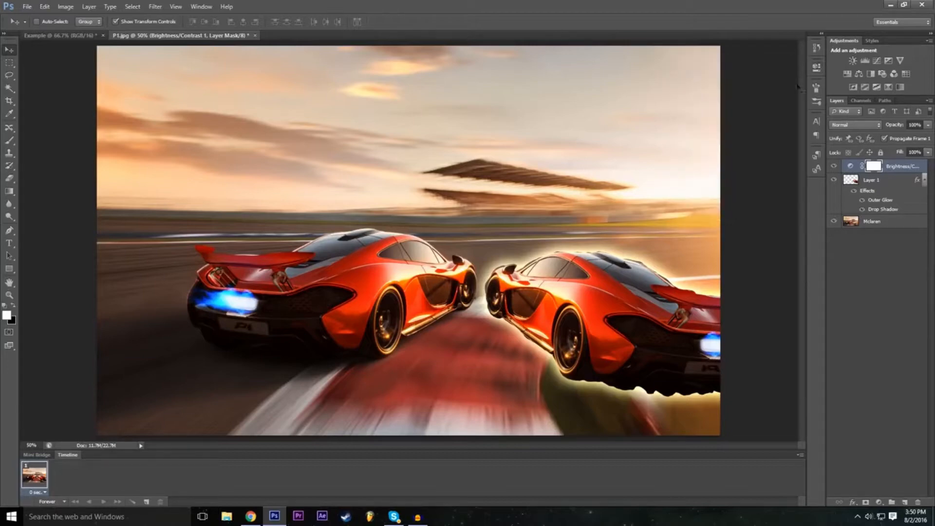
pyautogui.click(834, 167)
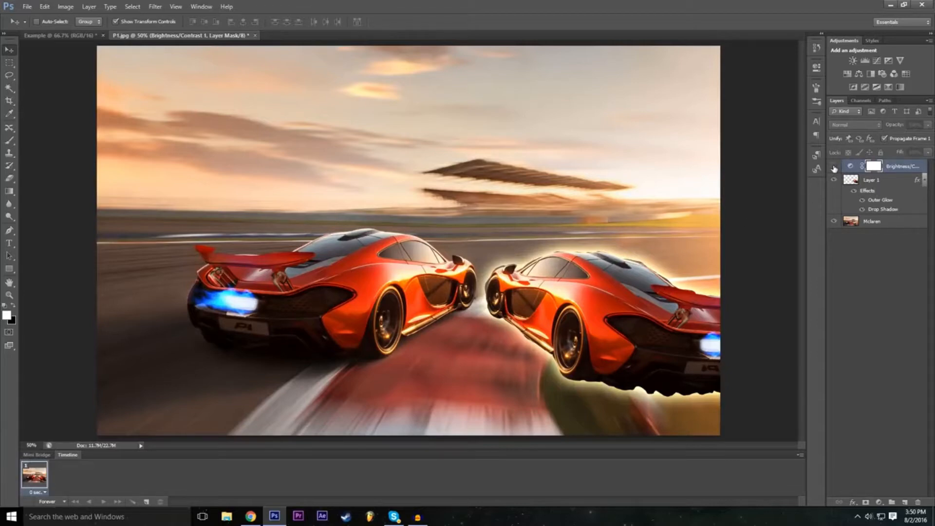
pyautogui.click(834, 167)
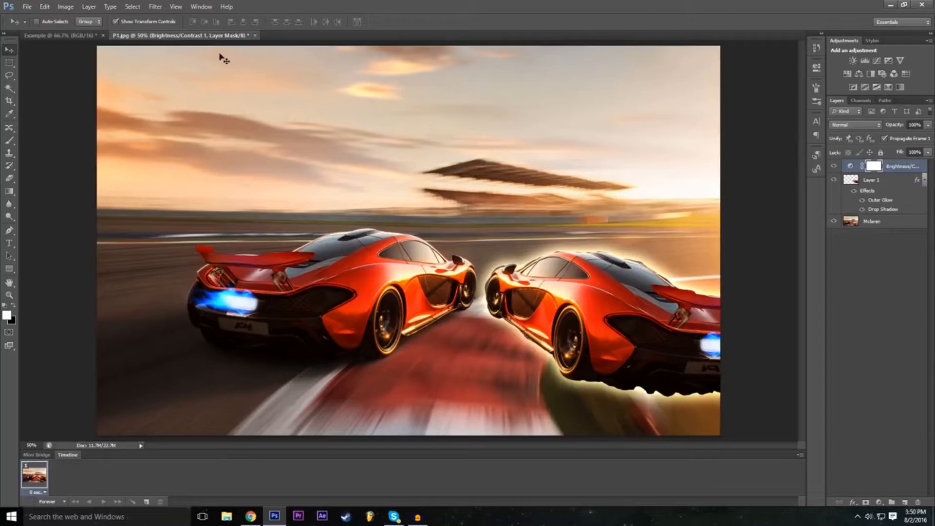
# Add a Levels adjustment layer with default settings above the Brightness/Contrast layer.
pyautogui.click(90, 6)
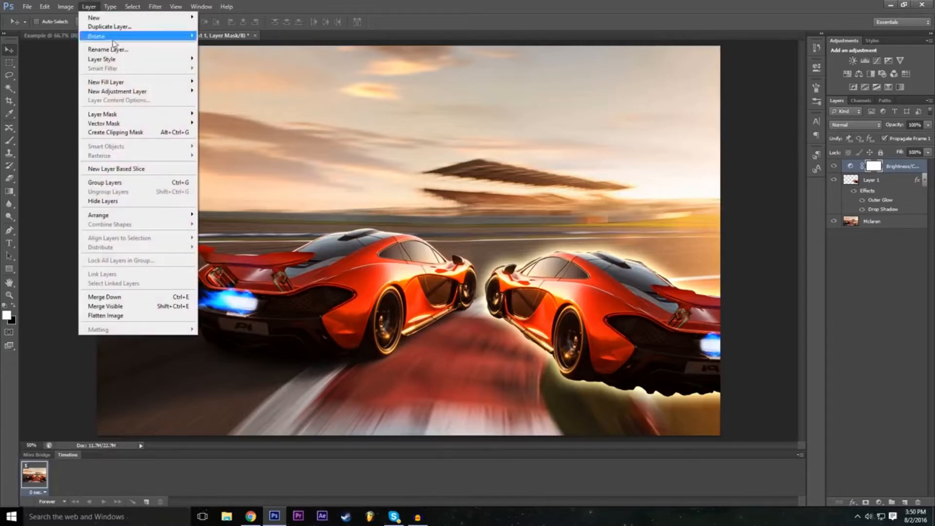
pyautogui.moveTo(140, 96)
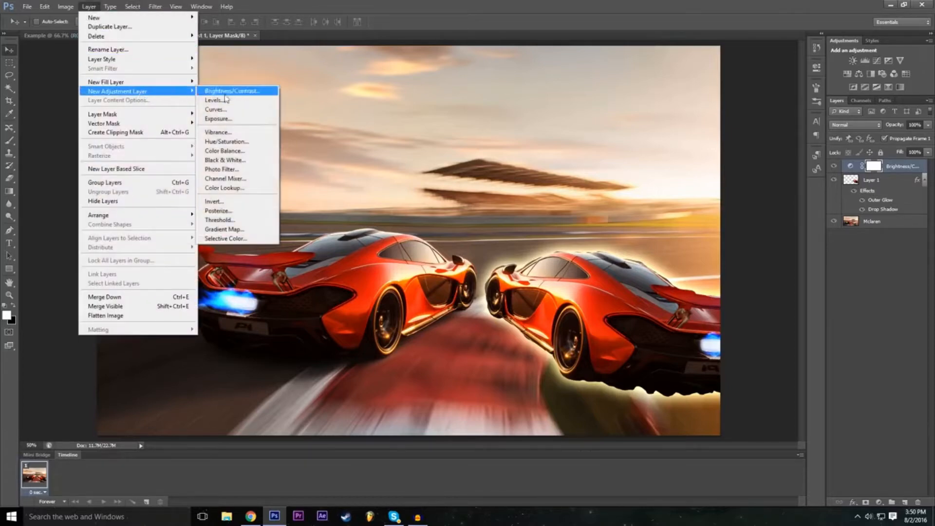
pyautogui.click(244, 104)
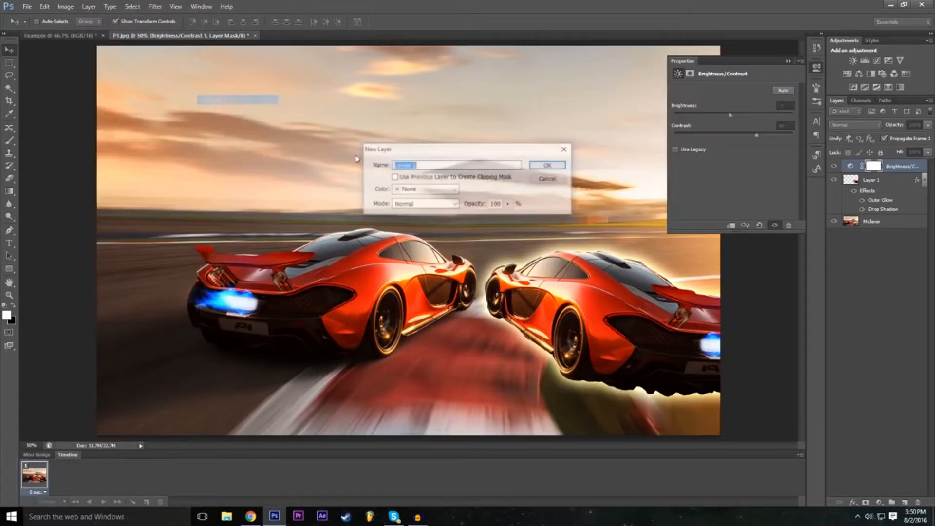
pyautogui.click(549, 165)
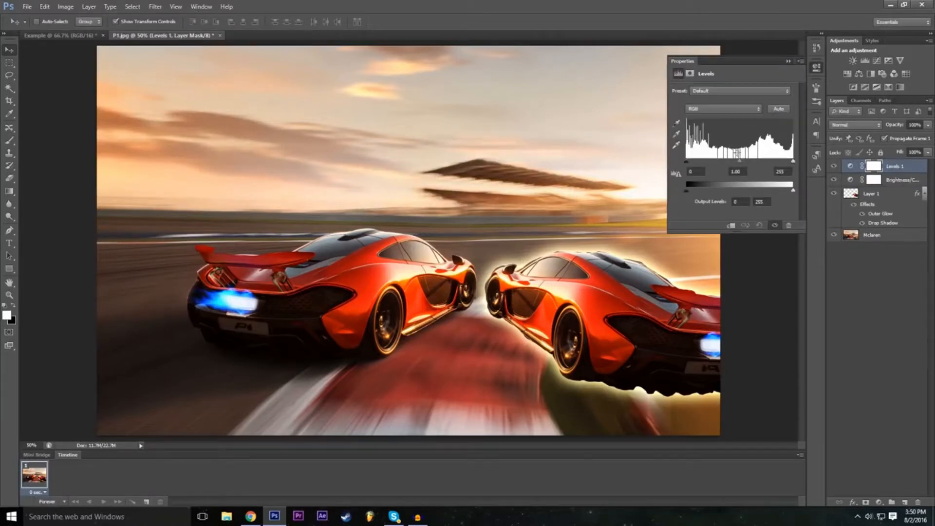
# Apply the Darker preset to the Levels adjustment layer.
pyautogui.click(715, 93)
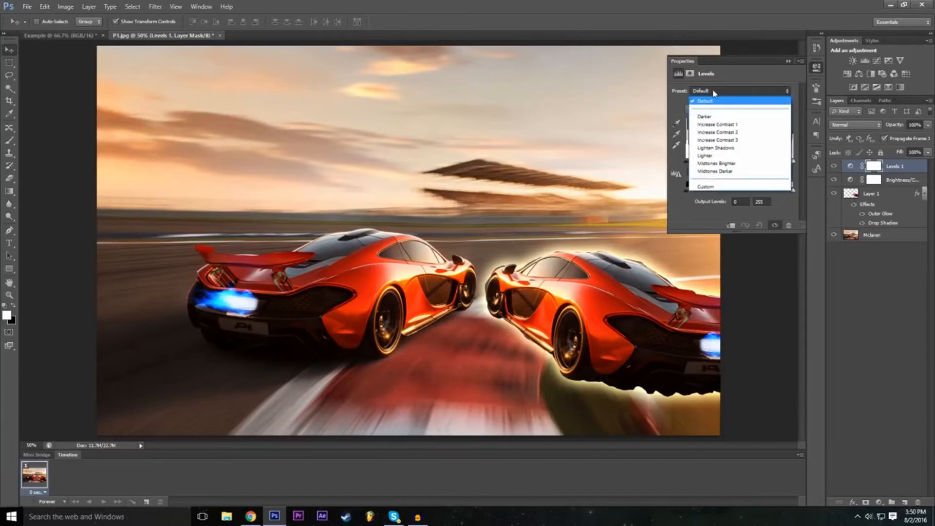
pyautogui.click(717, 94)
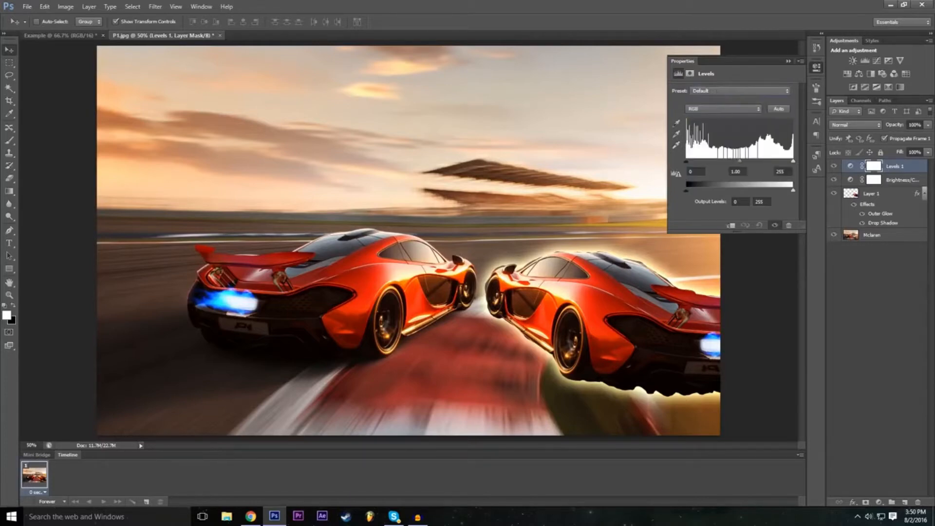
pyautogui.click(711, 92)
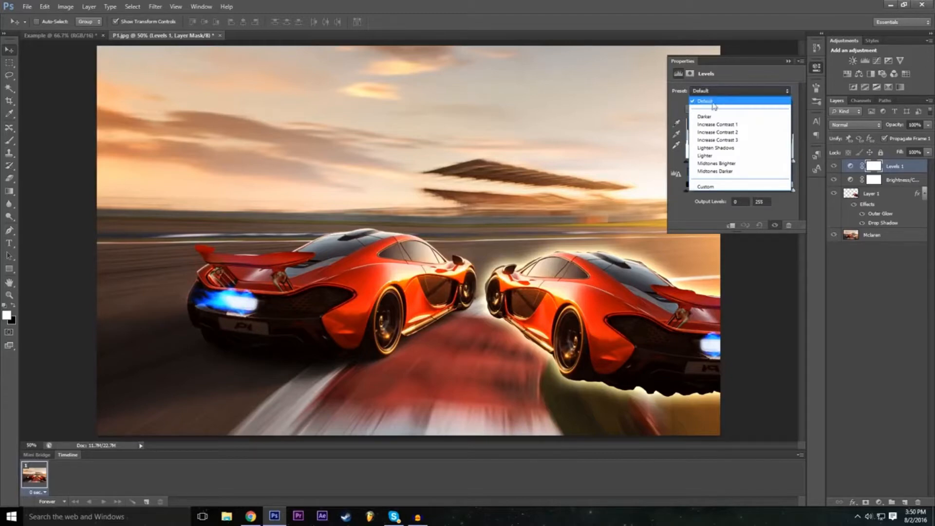
pyautogui.click(713, 117)
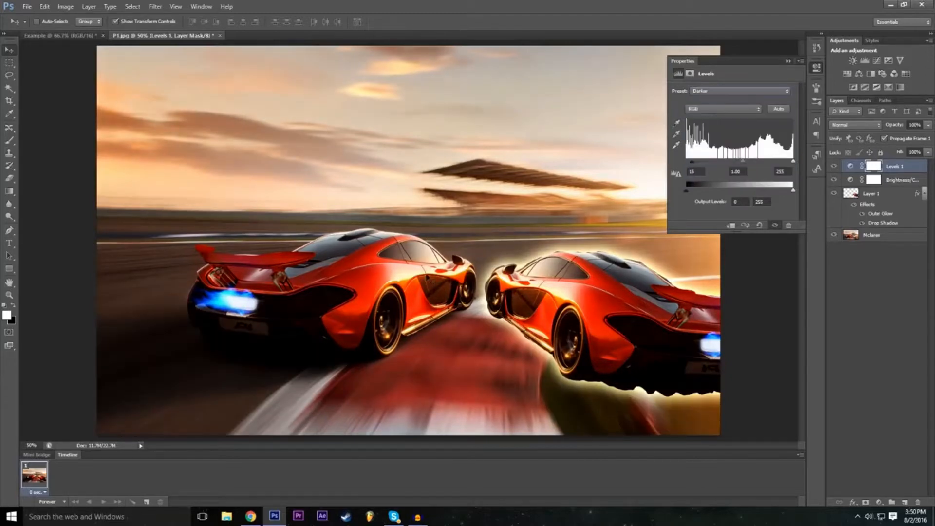
# Try the Increase Contrast 1, Lighter and Midtones Darker presets on the Levels adjustment layer.
pyautogui.click(725, 93)
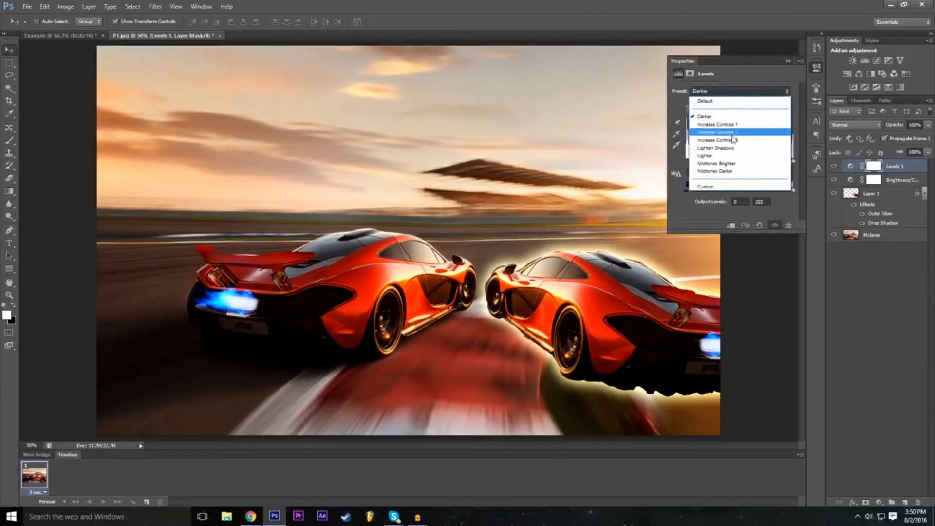
pyautogui.click(729, 130)
pyautogui.click(729, 92)
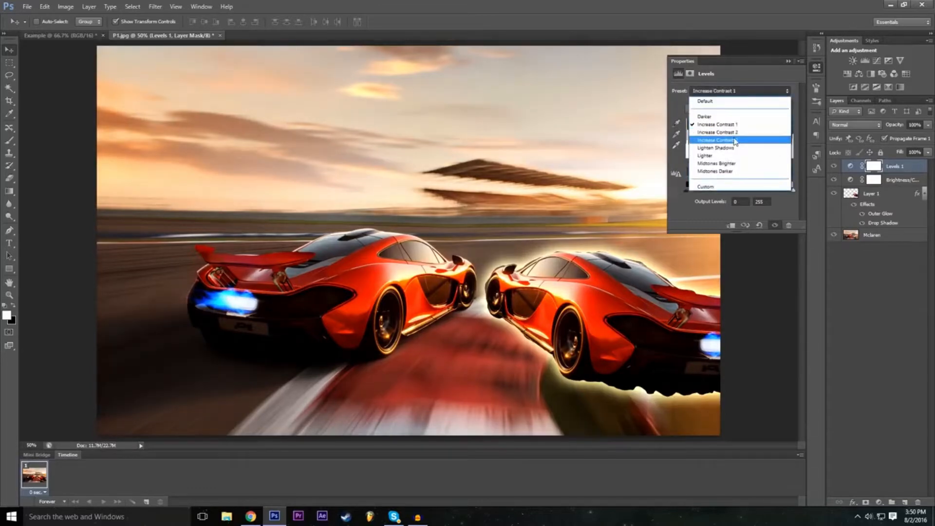
pyautogui.click(737, 156)
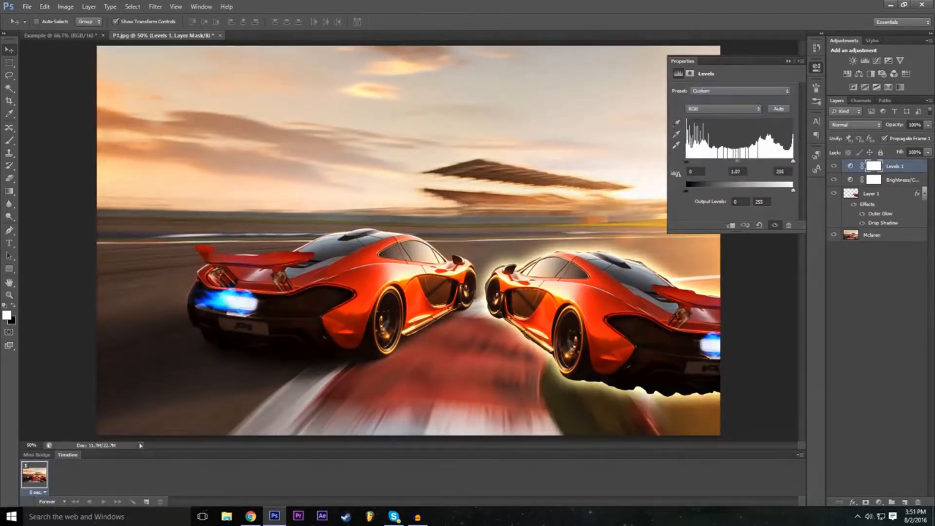
pyautogui.click(715, 91)
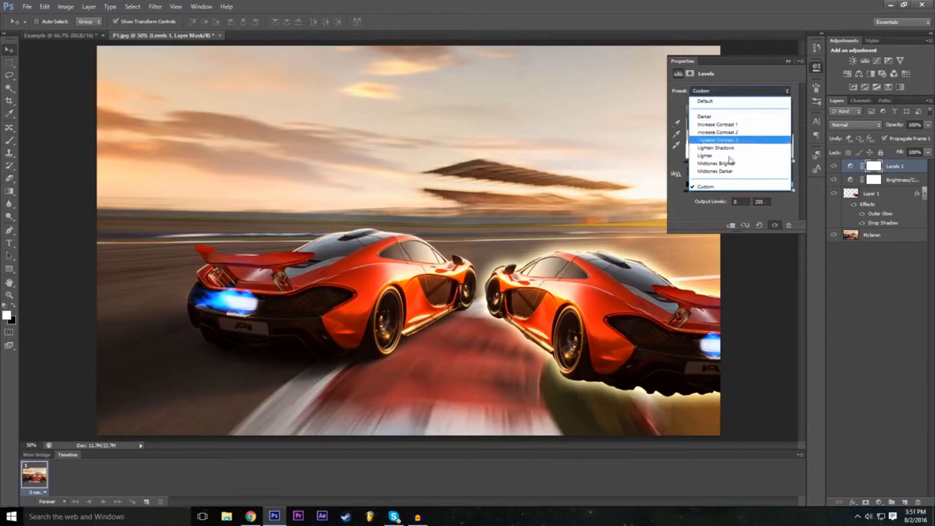
pyautogui.click(729, 171)
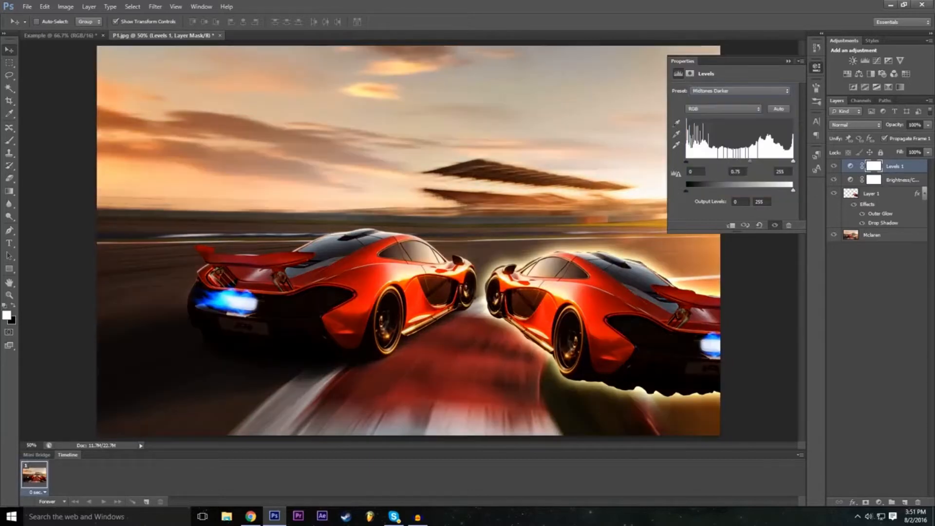
# Try the Midtones Brighter, Lighten Shadows and Increase Contrast 3 presets on the Levels adjustment layer.
pyautogui.click(728, 90)
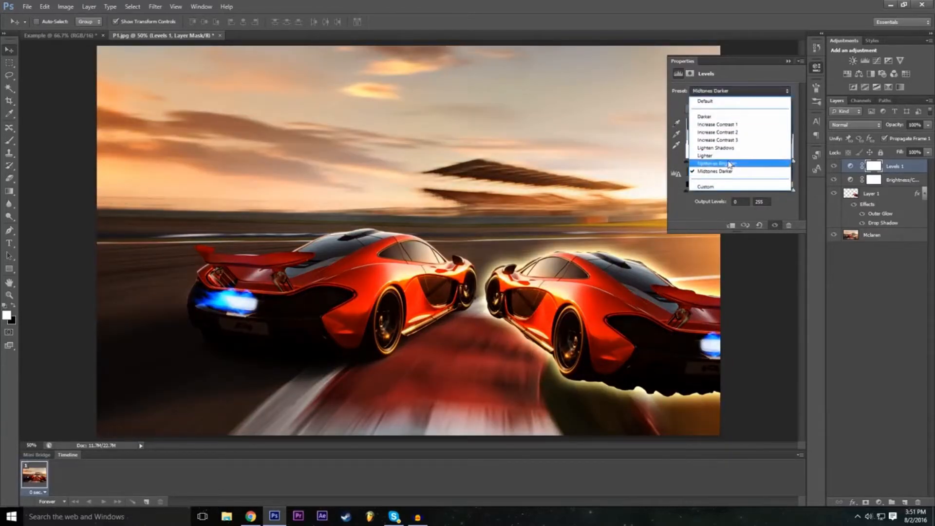
pyautogui.click(728, 164)
pyautogui.click(718, 92)
pyautogui.click(716, 148)
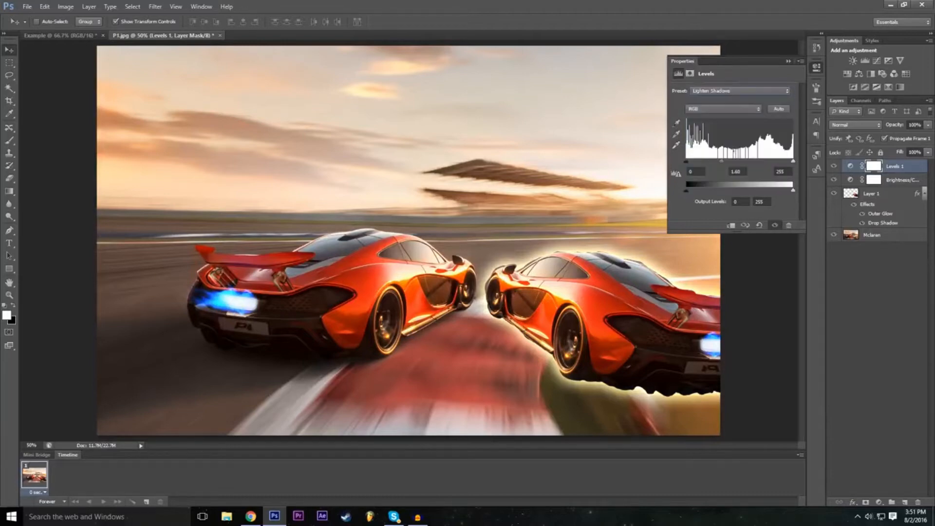
pyautogui.click(730, 91)
pyautogui.click(748, 139)
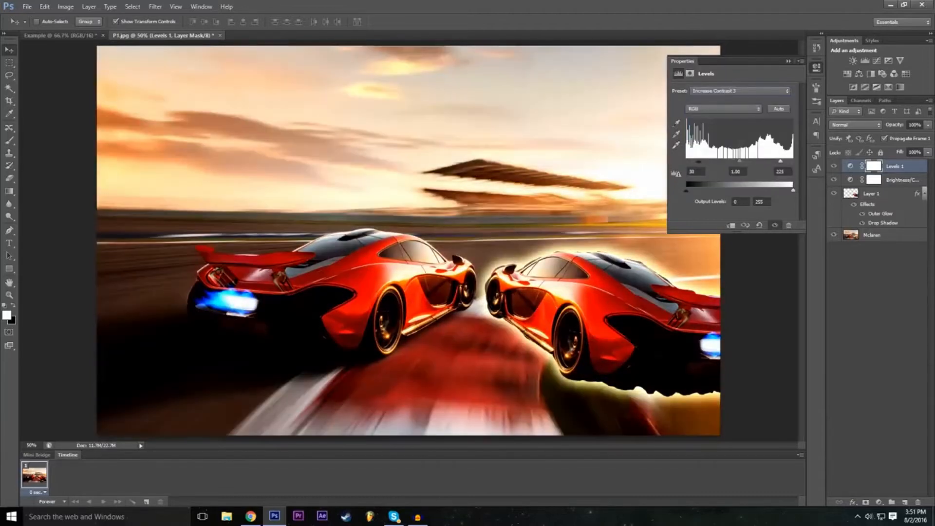
# Try further Levels presets, including Darker and Midtones Brighter, to see their effect on the image.
pyautogui.click(725, 93)
pyautogui.click(730, 137)
pyautogui.click(729, 92)
pyautogui.click(717, 110)
pyautogui.click(722, 90)
pyautogui.click(719, 117)
pyautogui.click(722, 92)
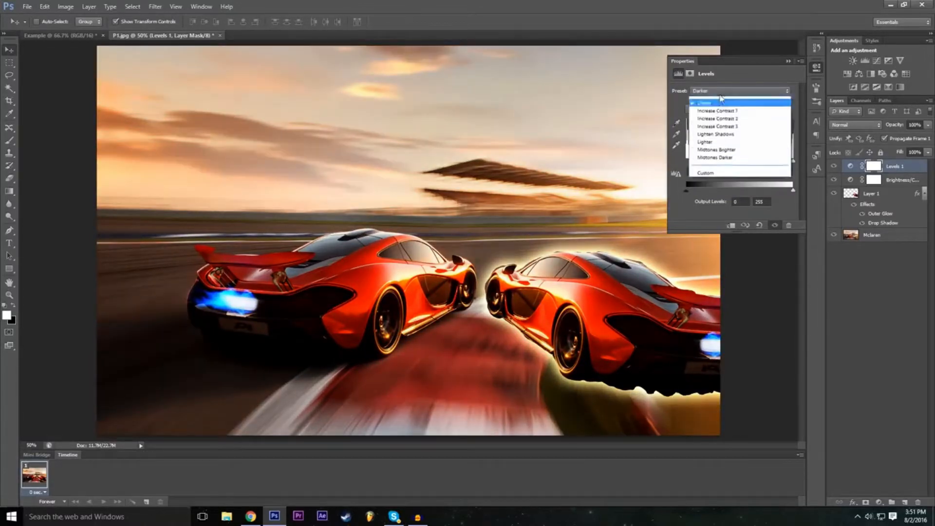
pyautogui.click(734, 155)
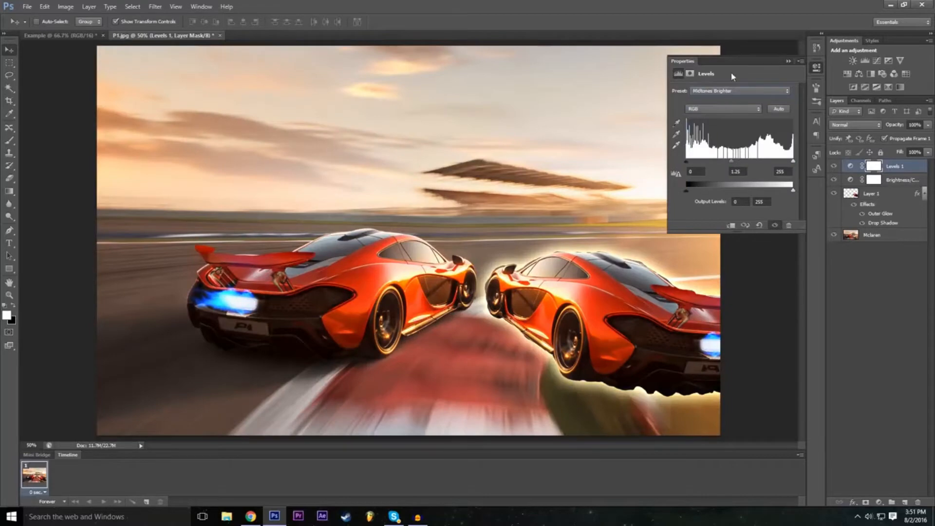
# Apply the Midtones Darker preset to the Levels adjustment layer and collapse its settings.
pyautogui.click(738, 91)
pyautogui.click(742, 171)
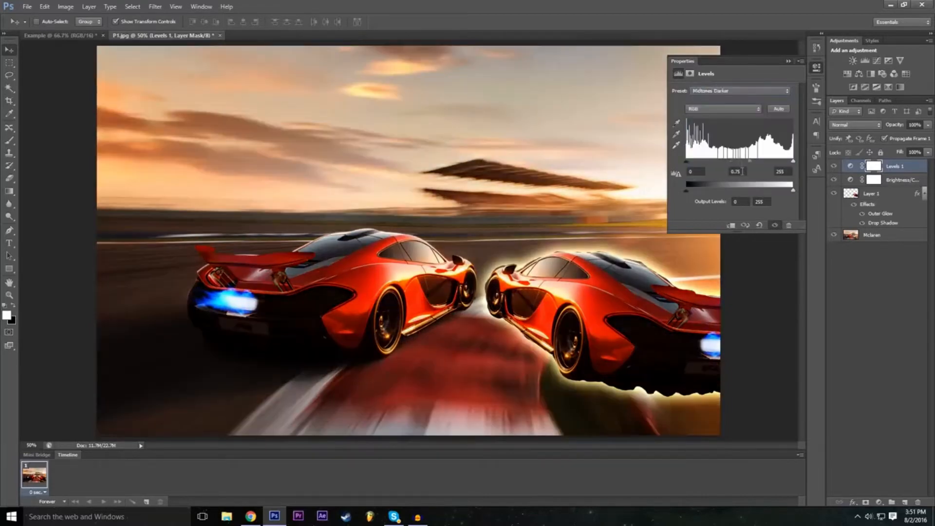
pyautogui.click(788, 62)
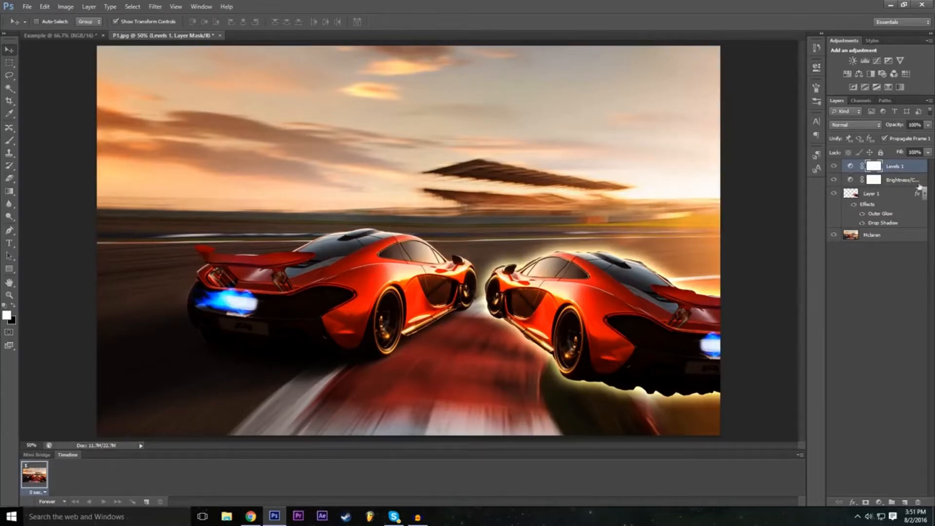
# Reopen the Brightness/Contrast adjustment layer's settings, raise its brightness to 57 and collapse the settings.
pyautogui.doubleClick(851, 180)
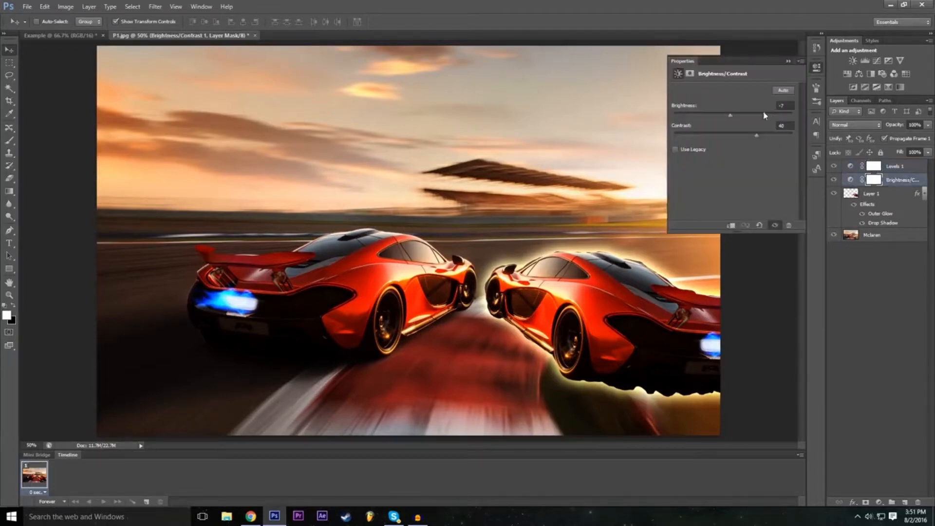
pyautogui.moveTo(731, 114); pyautogui.dragTo(756, 117)
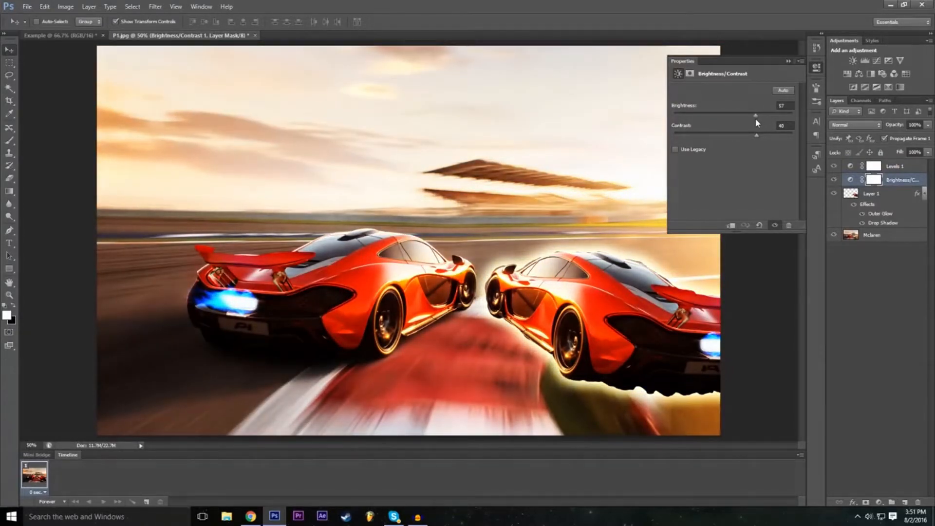
pyautogui.click(788, 61)
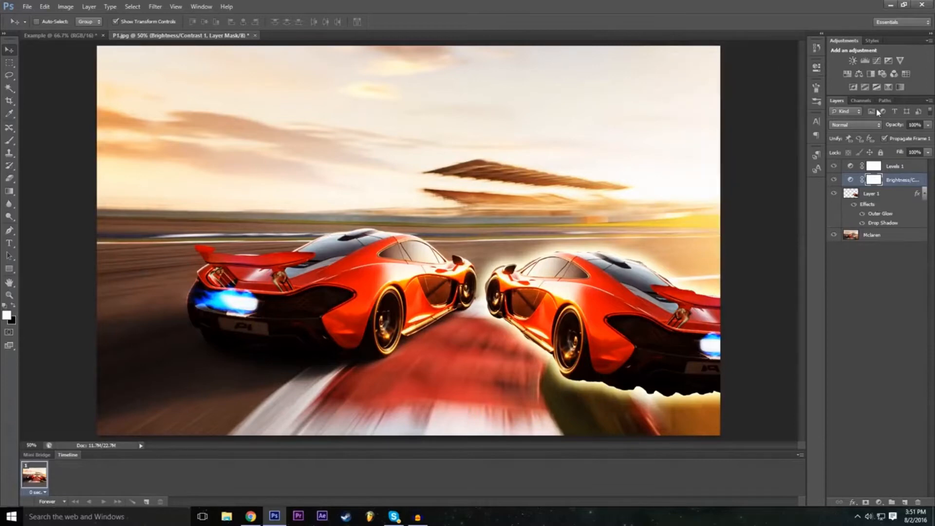
# Add an Exposure adjustment layer with default layer options directly above the Brightness/Contrast layer.
pyautogui.click(155, 6)
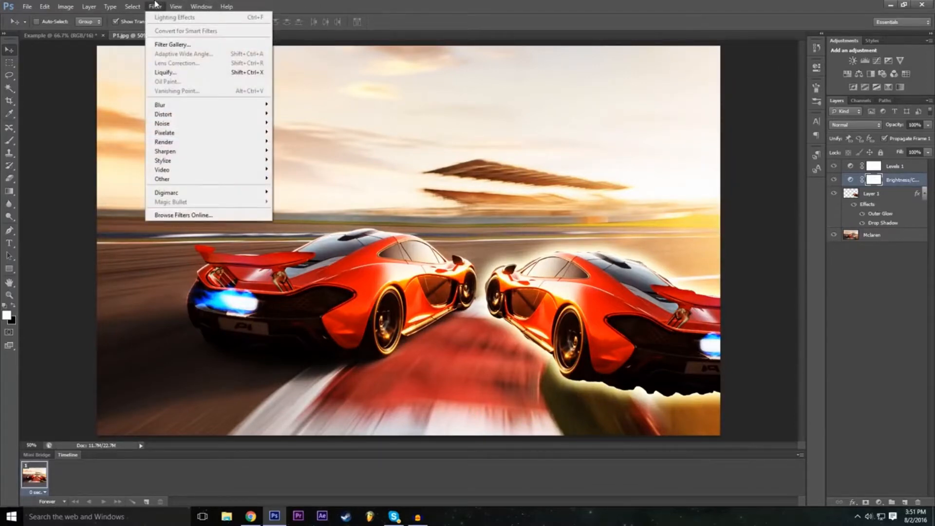
pyautogui.click(155, 5)
pyautogui.click(89, 6)
pyautogui.moveTo(135, 97)
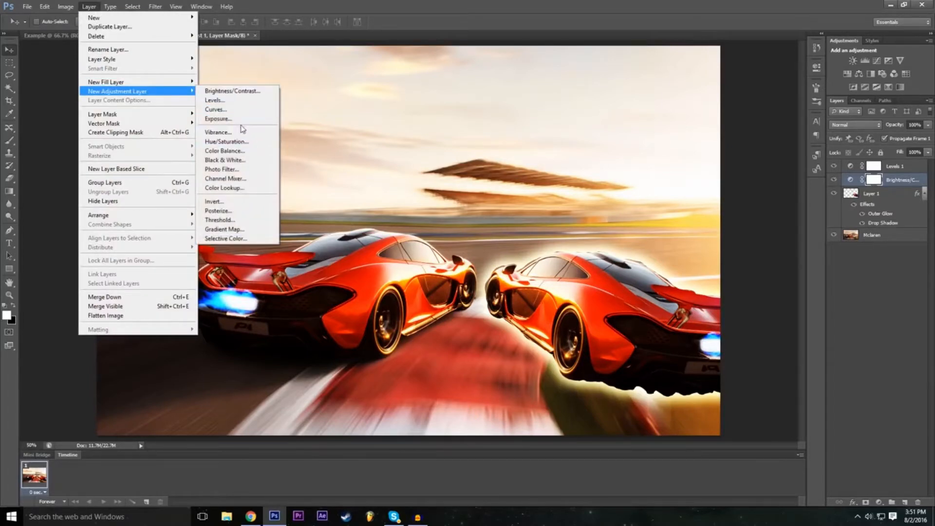
pyautogui.click(233, 119)
pyautogui.click(550, 161)
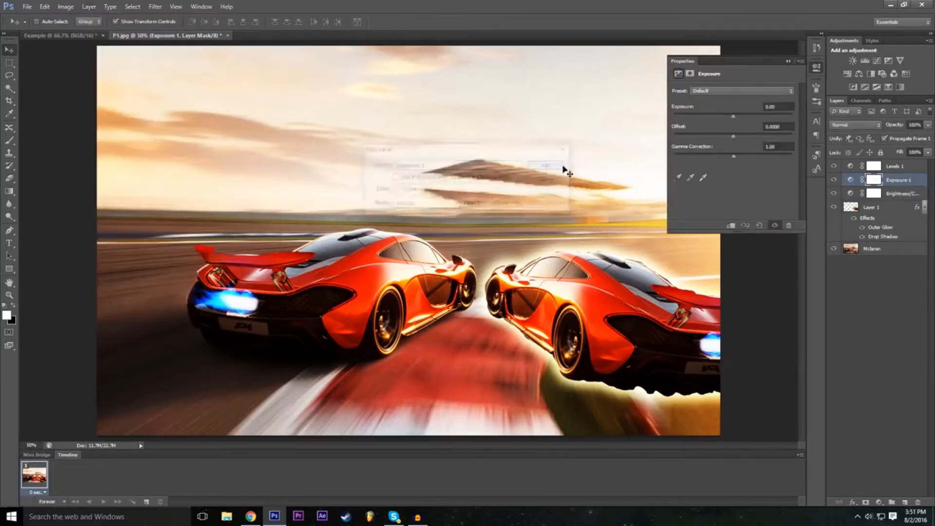
# Set exposure to -0.22, offset to +0.0307 and gamma correction to 0.76, and compare the image with all three adjustment layers hidden and shown.
pyautogui.moveTo(734, 116); pyautogui.dragTo(735, 139)
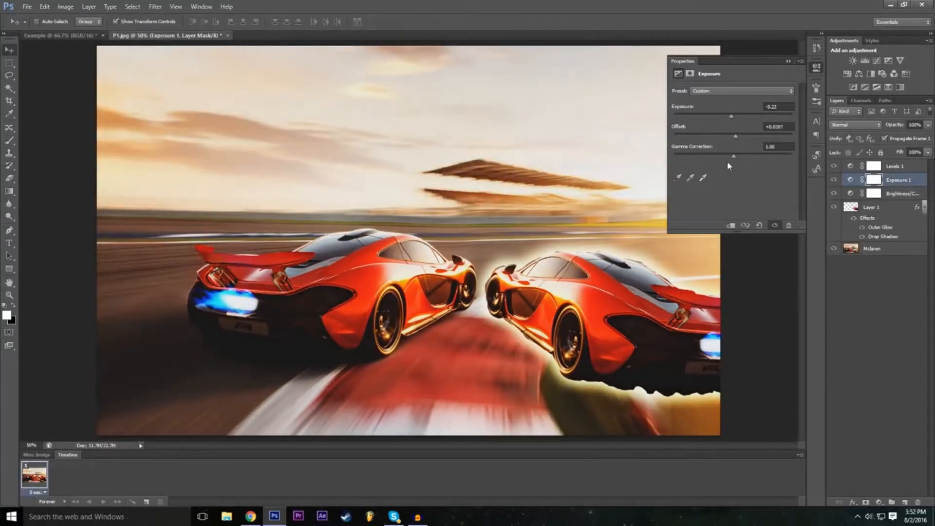
pyautogui.moveTo(735, 157); pyautogui.dragTo(743, 159)
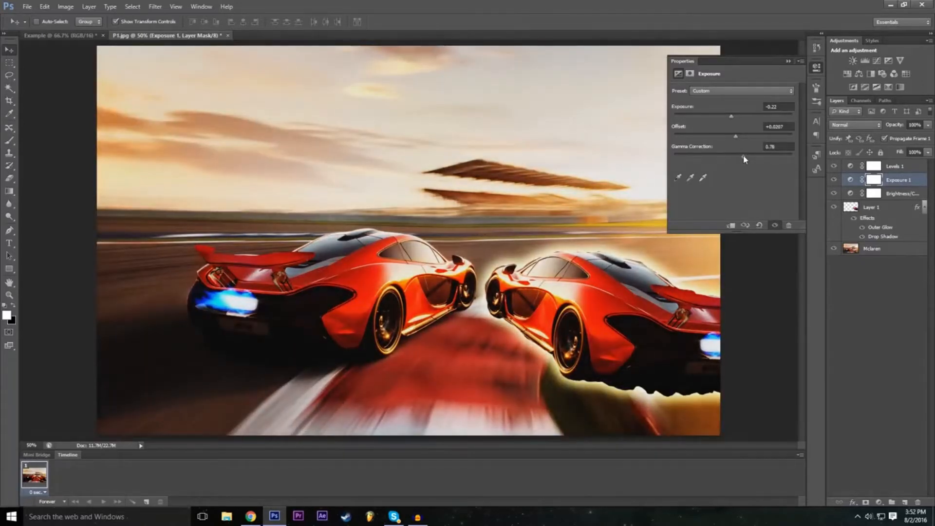
pyautogui.click(789, 61)
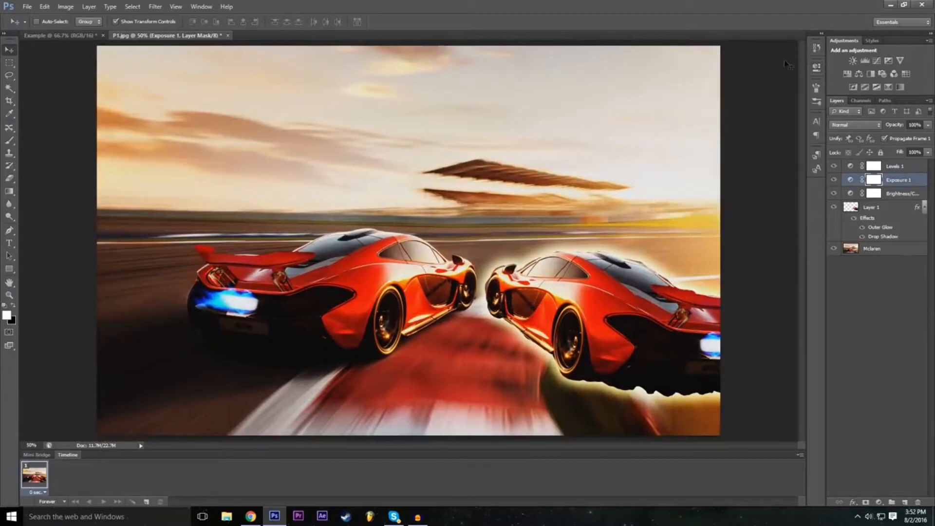
pyautogui.moveTo(834, 166); pyautogui.dragTo(836, 202)
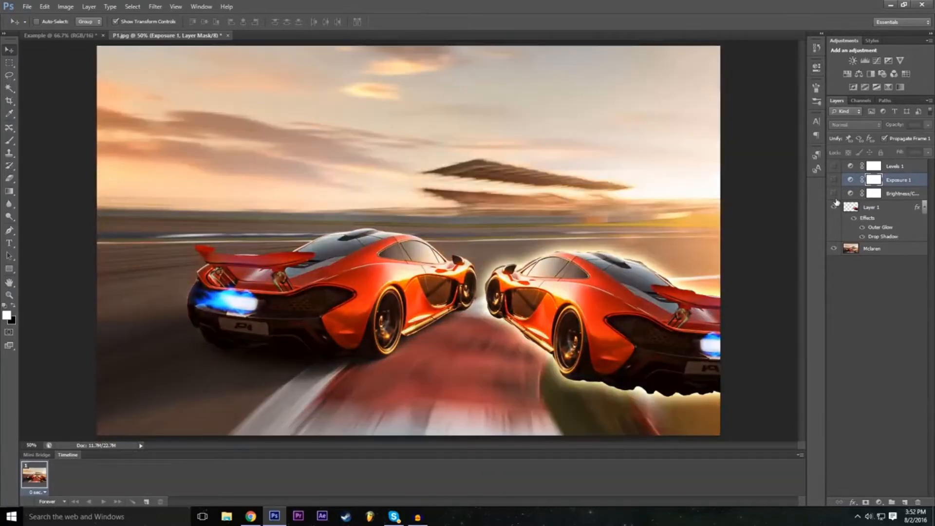
pyautogui.moveTo(833, 194); pyautogui.dragTo(833, 167)
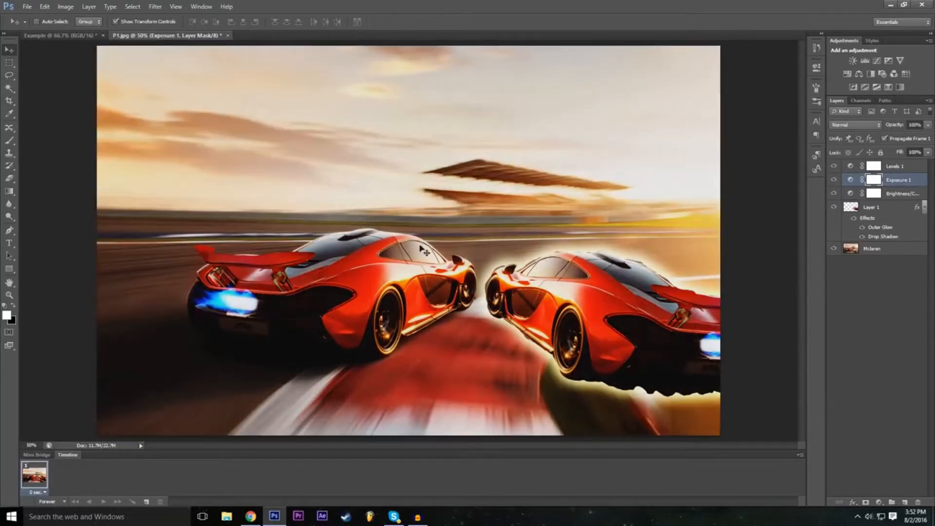
# Add a Color Lookup adjustment layer with default layer options above the Exposure layer.
pyautogui.click(88, 6)
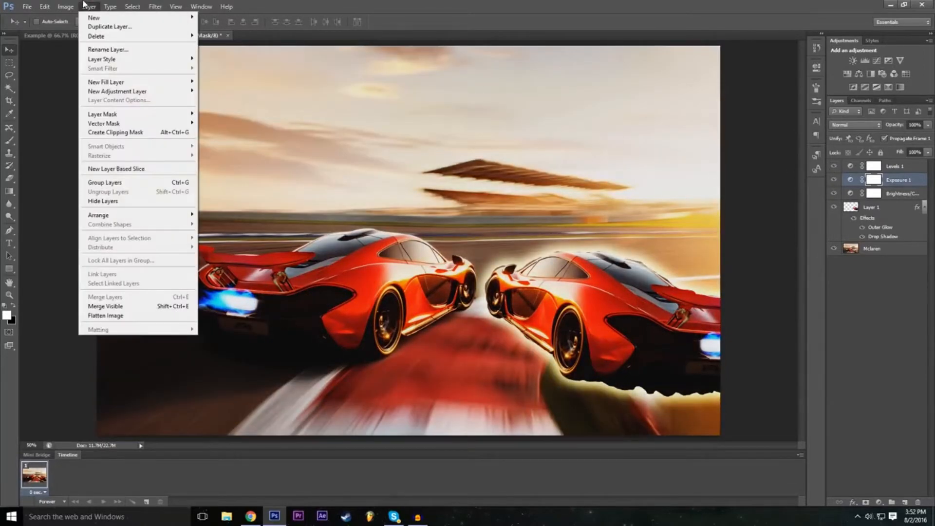
pyautogui.moveTo(78, 4)
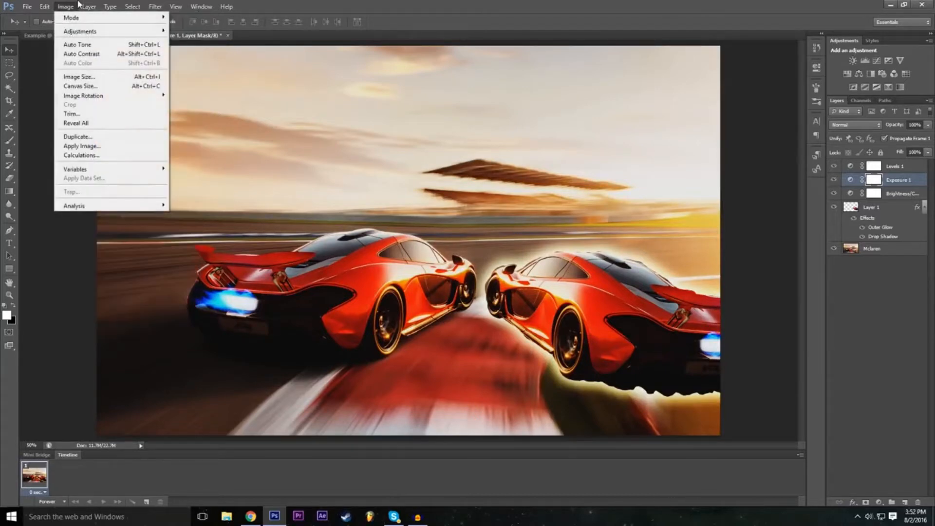
pyautogui.moveTo(112, 4)
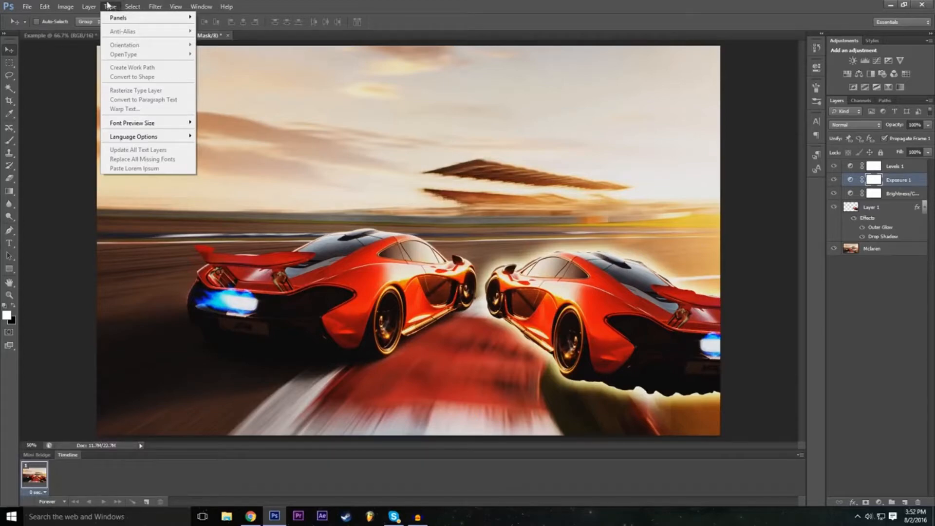
pyautogui.moveTo(142, 91)
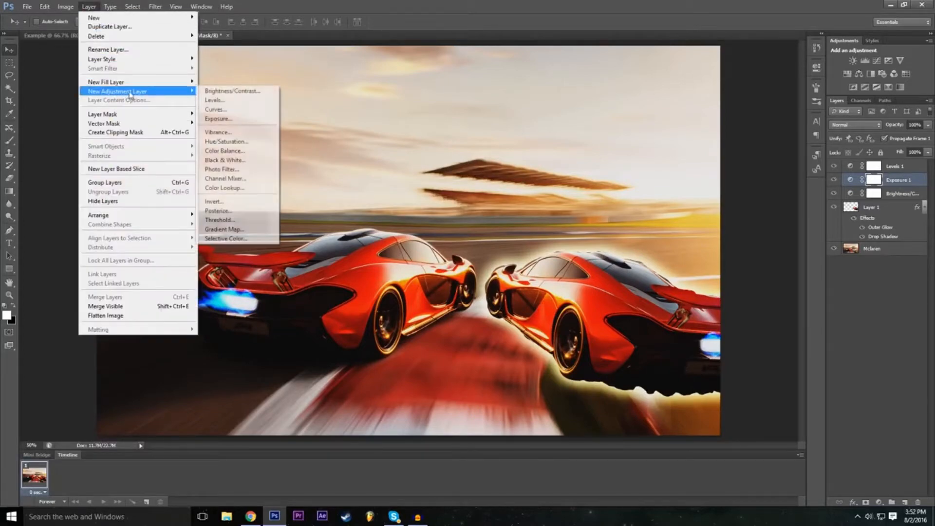
pyautogui.click(250, 188)
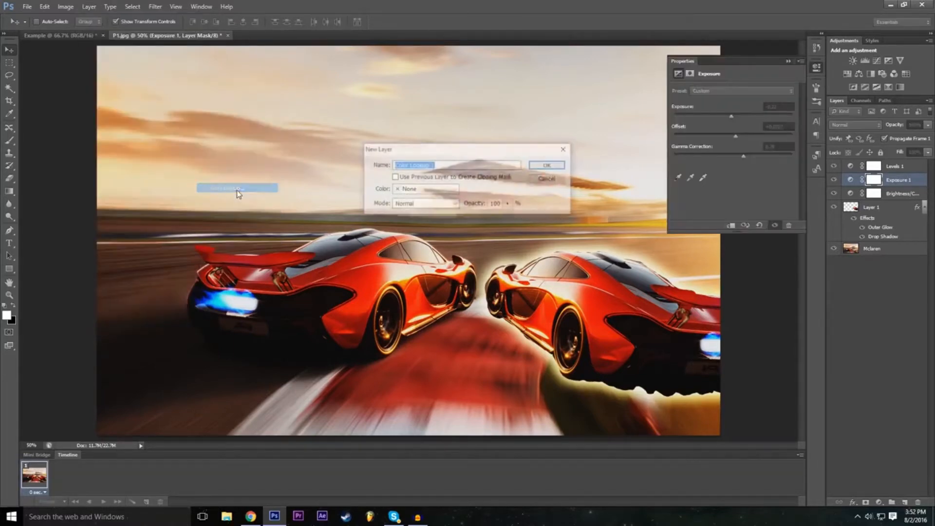
pyautogui.click(549, 165)
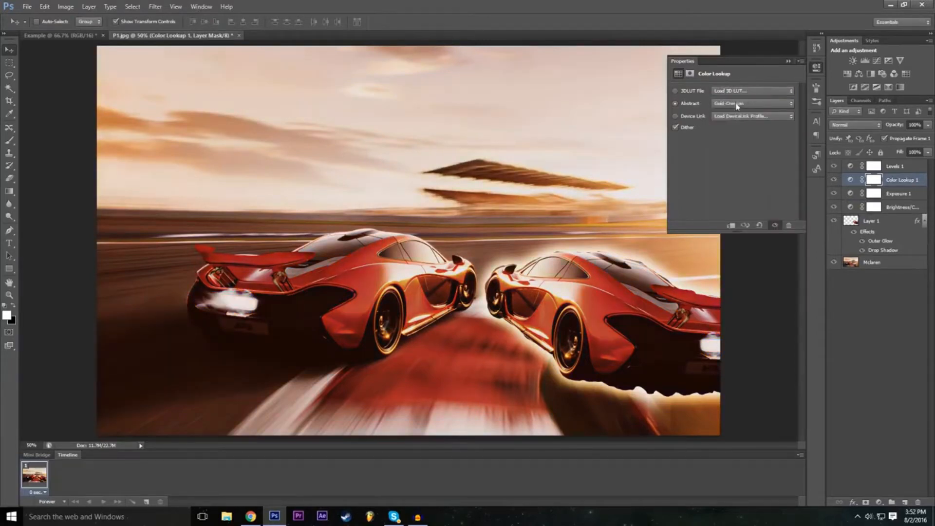
# Try the Turquoise-Sepia and Gold-Crimson abstract profiles on the Color Lookup layer.
pyautogui.click(737, 104)
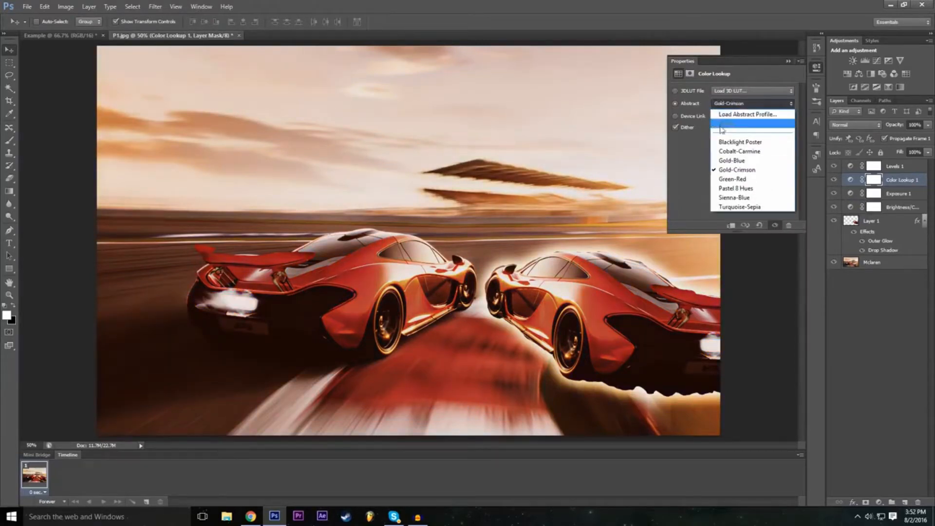
pyautogui.click(737, 207)
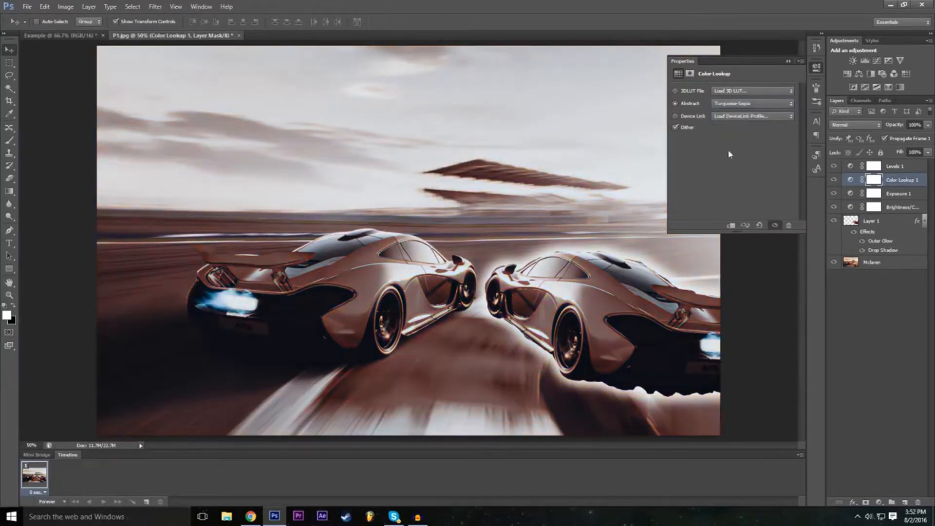
pyautogui.click(737, 103)
pyautogui.click(730, 170)
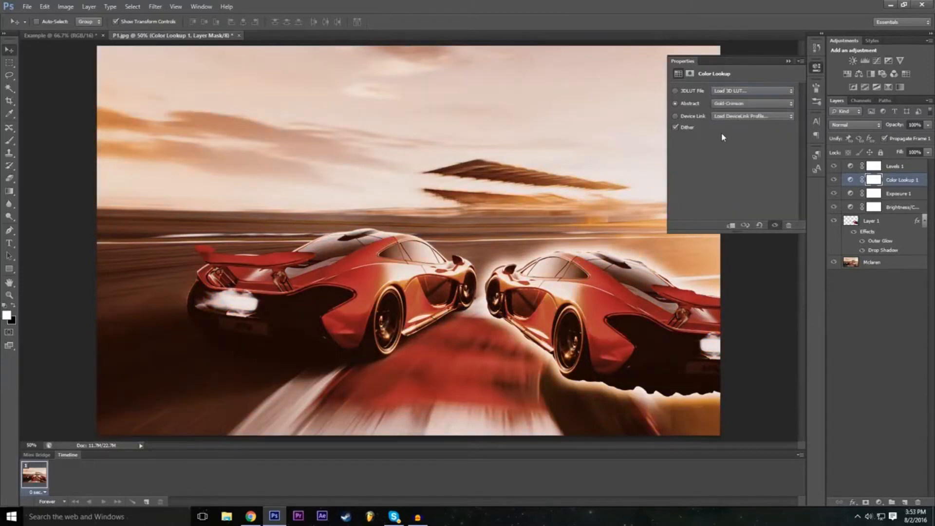
pyautogui.click(744, 104)
pyautogui.click(745, 104)
# Try the 3Strip.look, filmstock_50.3dl, Moonlight.3DL and Candlelight.CUBE 3D LUTs on the Color Lookup layer.
pyautogui.click(732, 91)
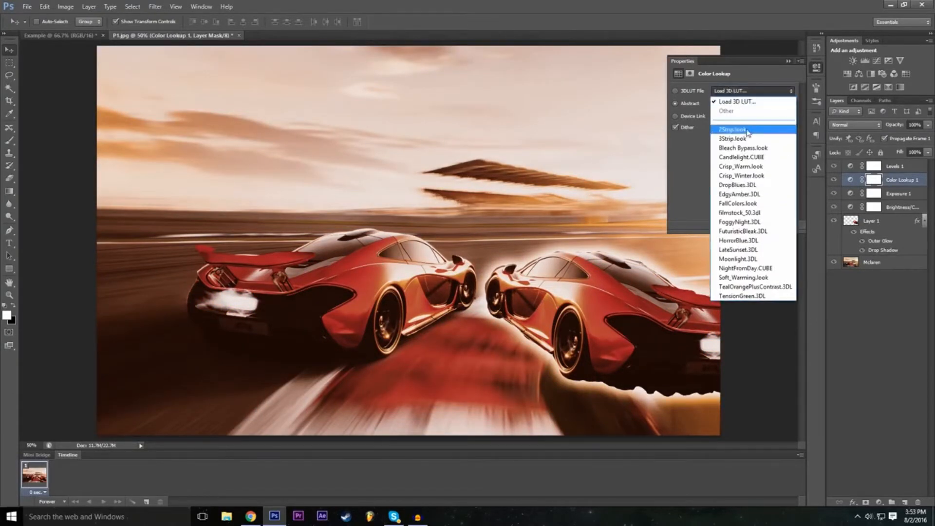
pyautogui.click(732, 139)
pyautogui.click(747, 89)
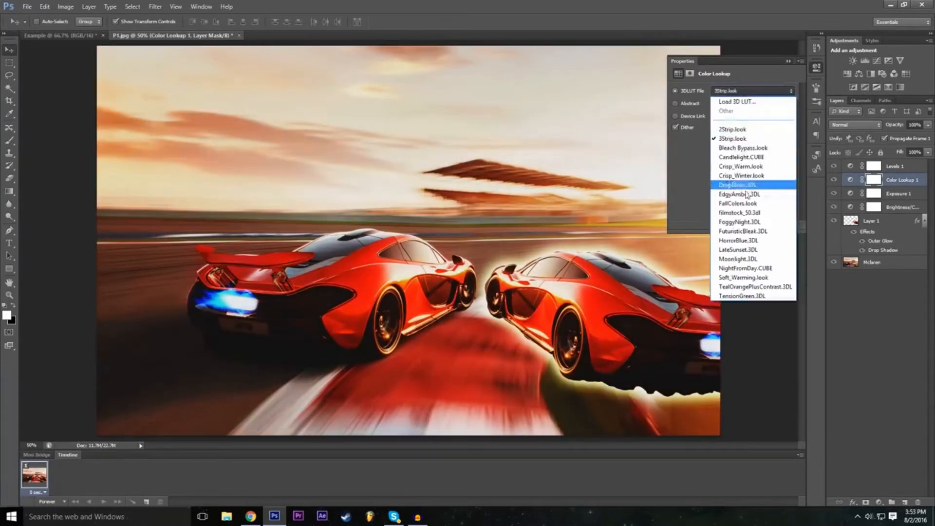
pyautogui.click(739, 213)
pyautogui.click(742, 93)
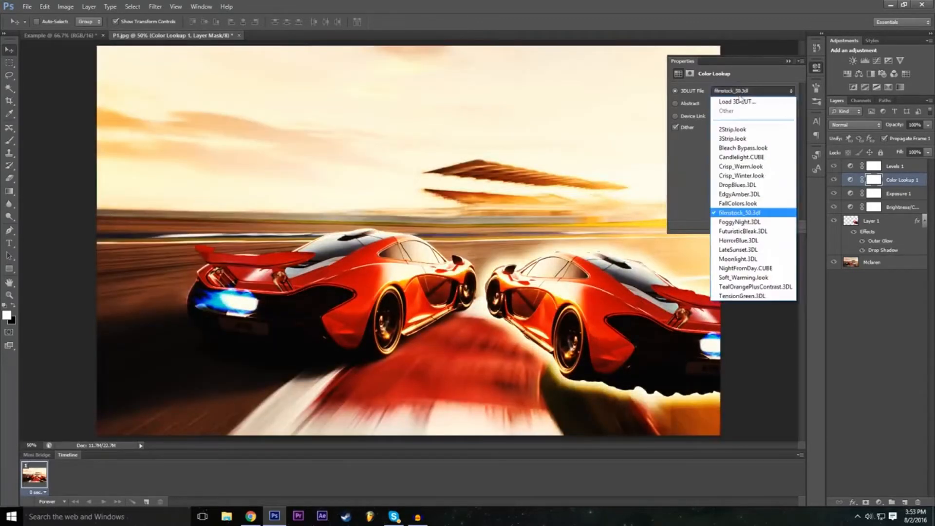
pyautogui.click(738, 259)
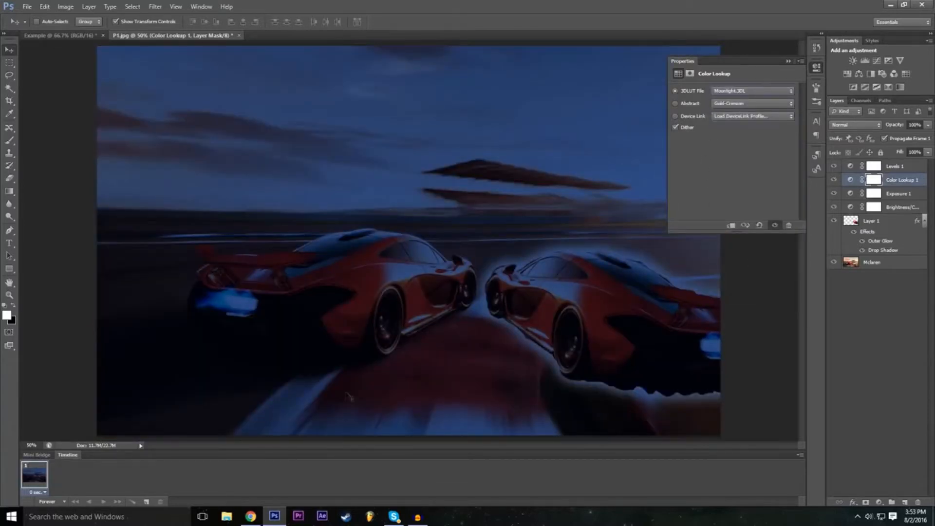
pyautogui.click(727, 91)
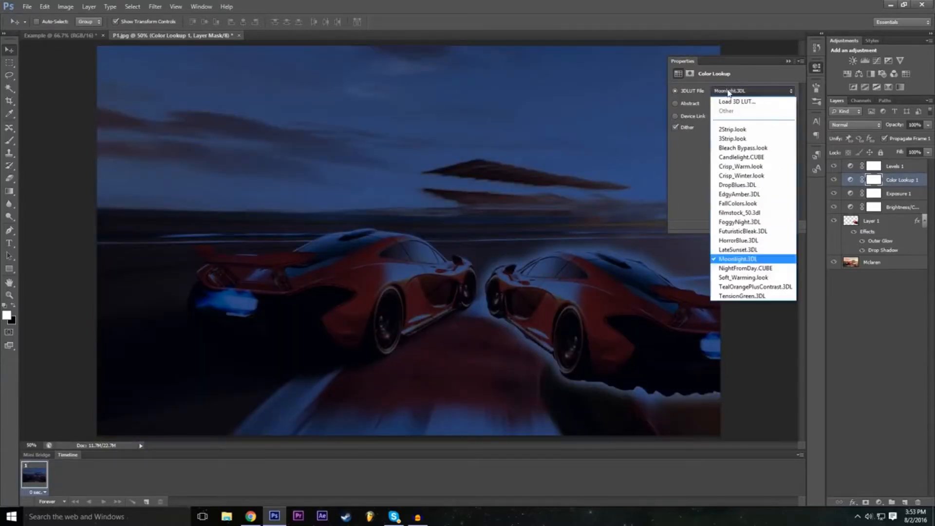
pyautogui.click(750, 156)
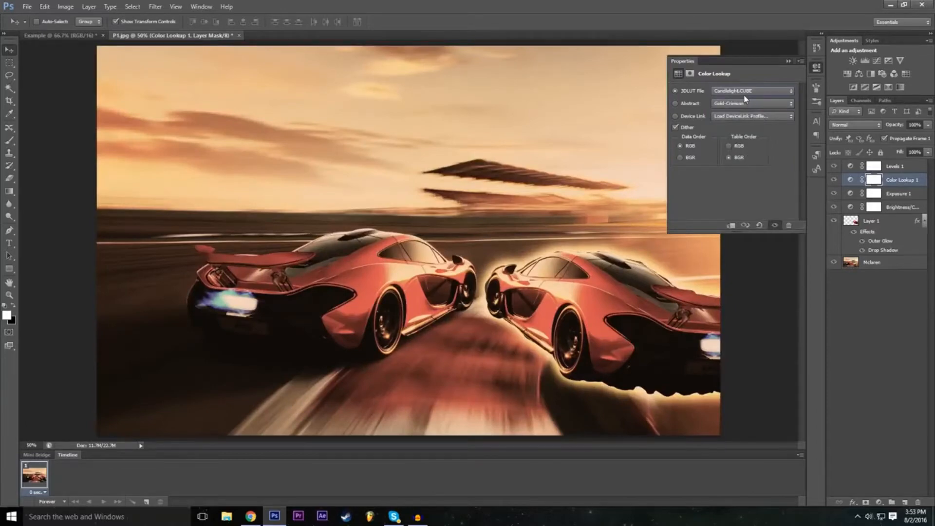
# Cancel loading a custom 3D LUT file and try the 2Strip.look 3D LUT on the Color Lookup layer.
pyautogui.click(744, 92)
pyautogui.click(745, 100)
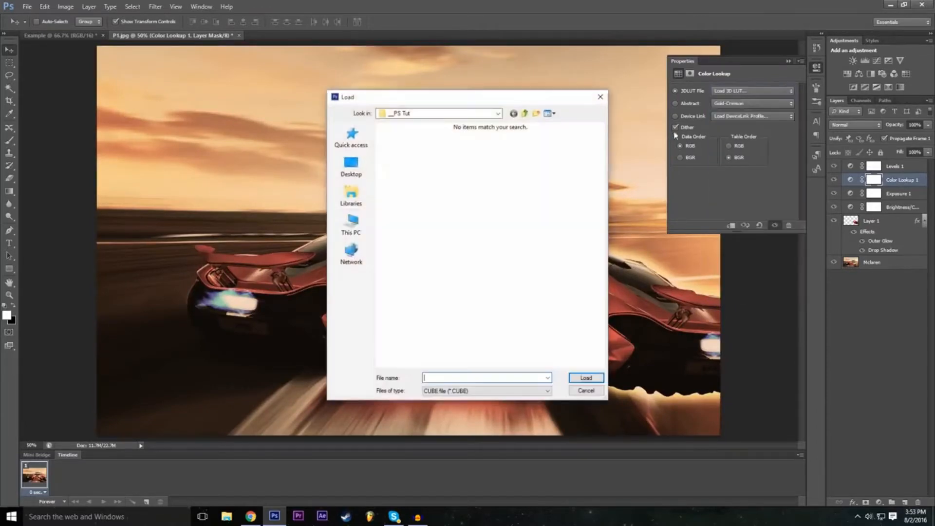
pyautogui.click(585, 390)
pyautogui.click(755, 91)
pyautogui.click(744, 127)
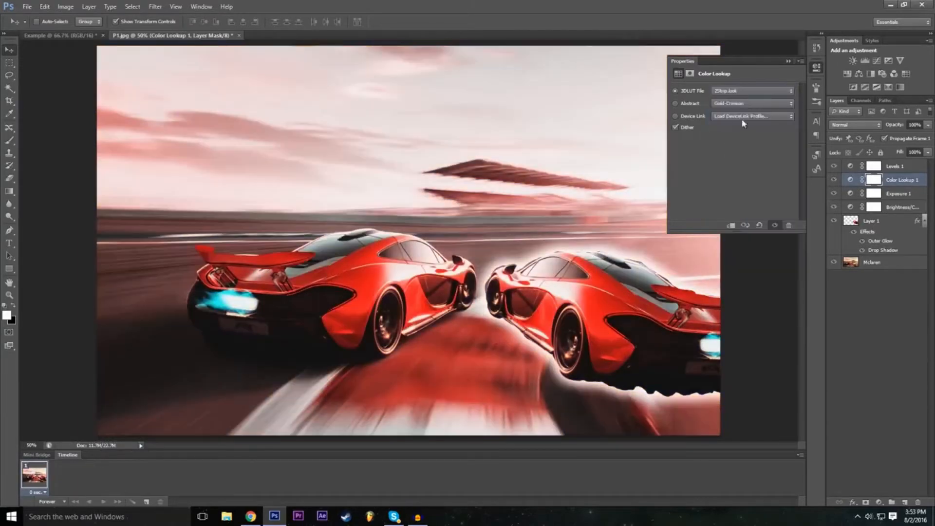
# Try several abstract profiles on the Color Lookup layer, including Green-Red and Blacklight Poster.
pyautogui.click(734, 103)
pyautogui.click(734, 103)
pyautogui.click(735, 103)
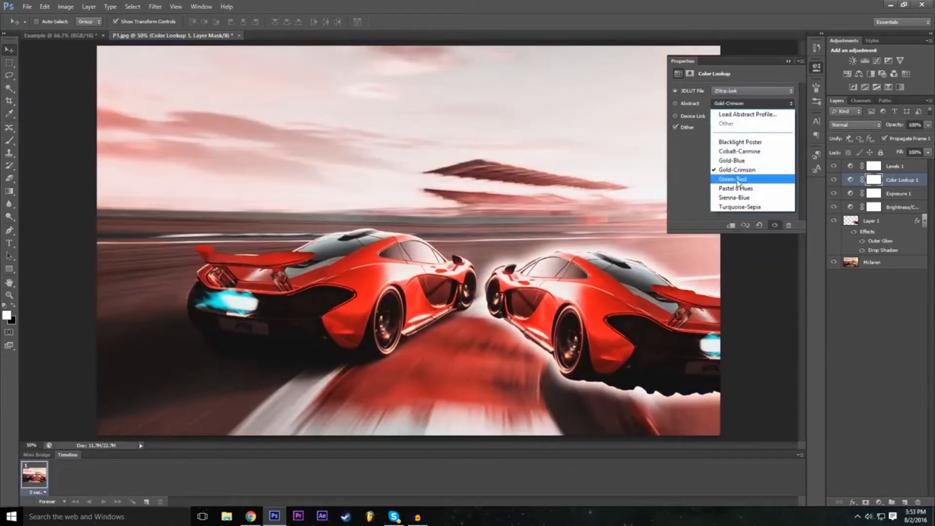
pyautogui.click(738, 179)
pyautogui.click(742, 108)
pyautogui.click(744, 201)
pyautogui.click(745, 110)
pyautogui.click(741, 209)
pyautogui.click(743, 111)
pyautogui.scroll(3, 743, 111)
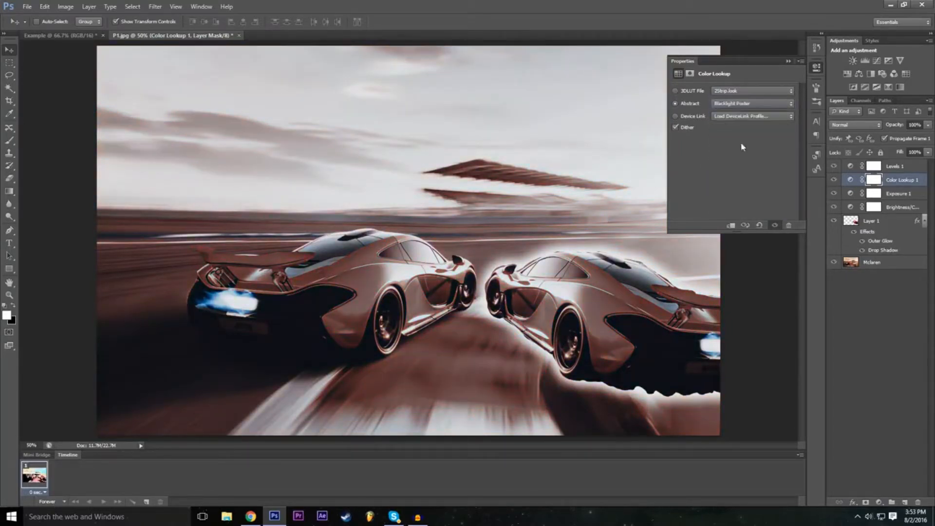
# Try the Gold-Blue and Cobalt-Carmine abstract profiles on the Color Lookup layer.
pyautogui.click(730, 114)
pyautogui.click(729, 108)
pyautogui.click(736, 139)
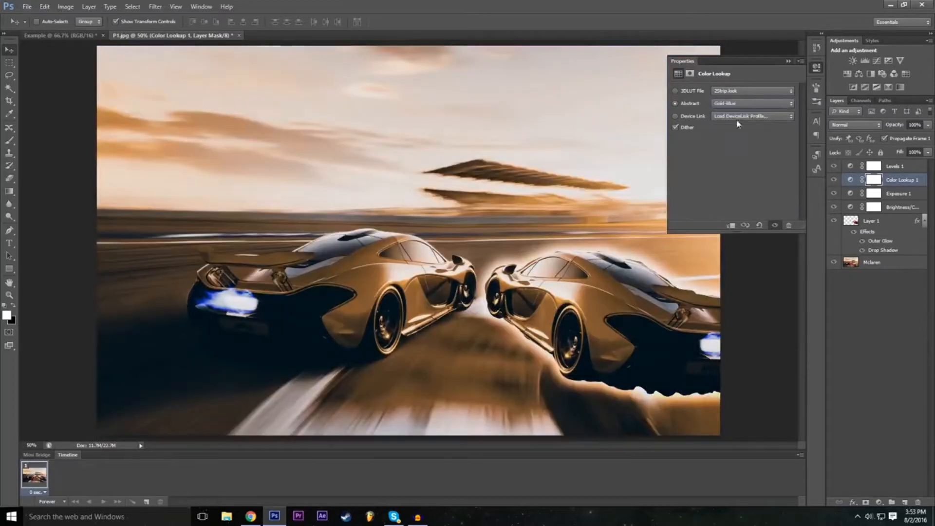
pyautogui.click(744, 108)
pyautogui.click(738, 141)
pyautogui.click(740, 111)
pyautogui.click(740, 152)
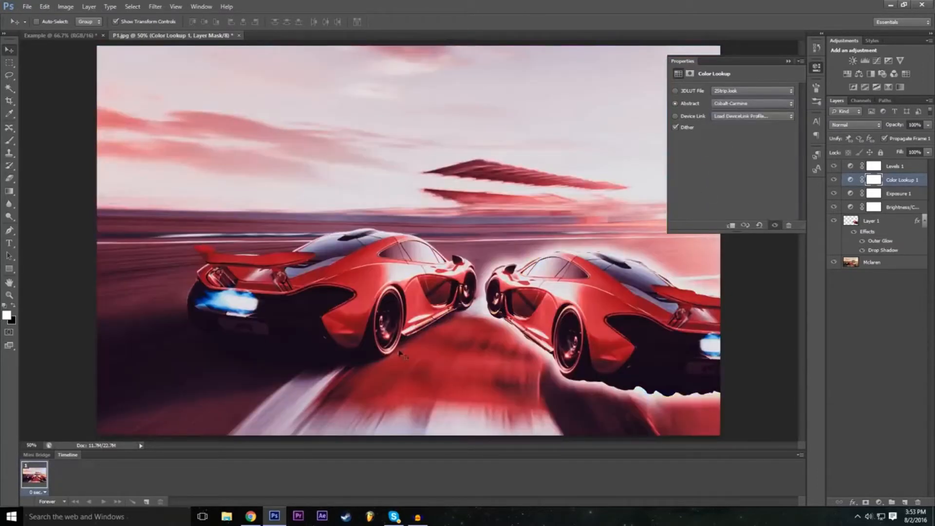
# Switch the Color Lookup layer back to a 3D LUT preset and compare the image with that layer hidden and shown.
pyautogui.click(742, 93)
pyautogui.click(747, 189)
pyautogui.click(788, 61)
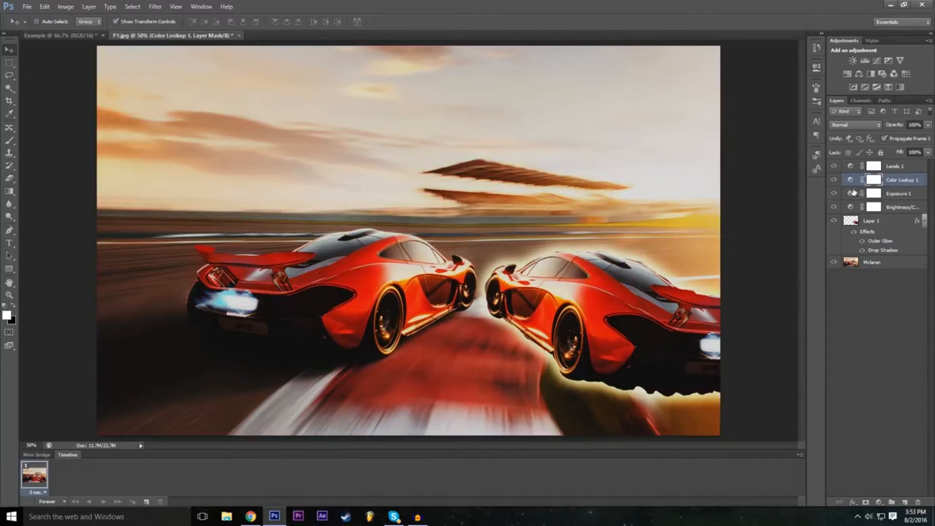
pyautogui.click(834, 180)
pyautogui.click(834, 180)
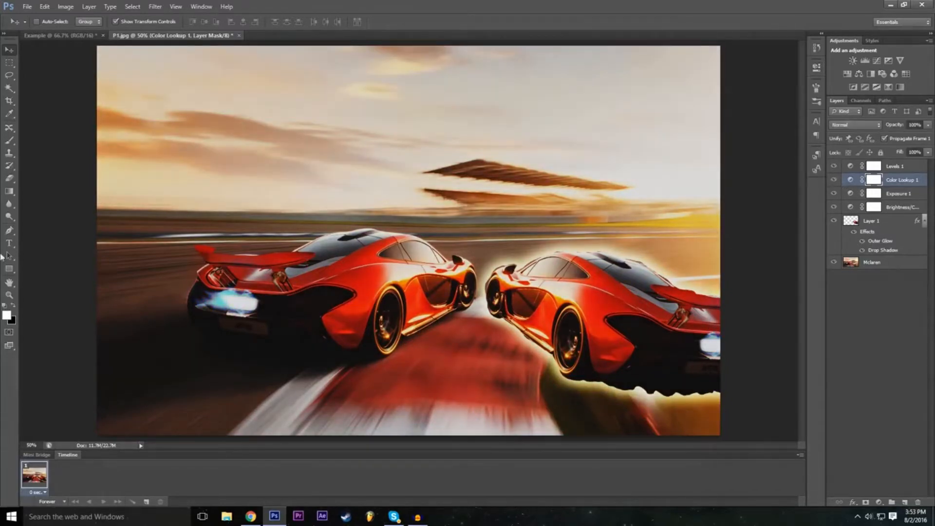
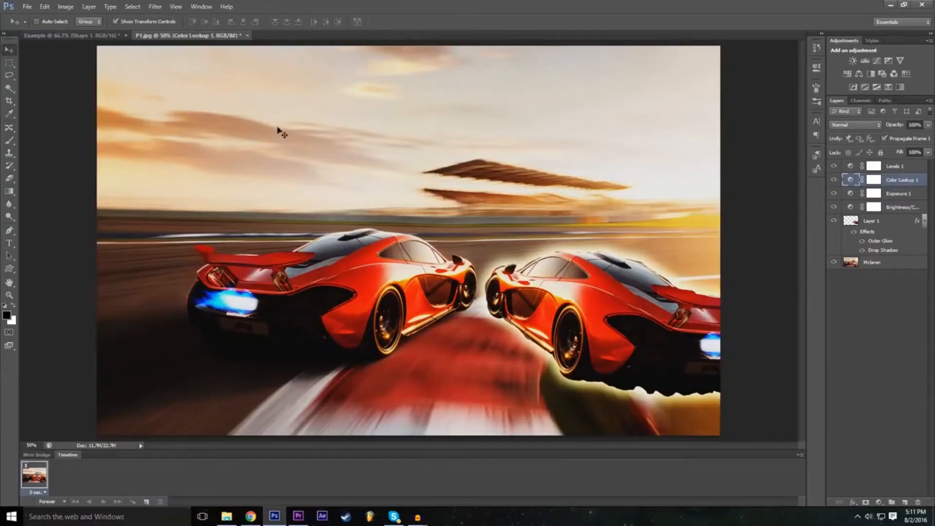
# Add the text "Example" over the sky and shift it so its first letter sits inside the photo's left edge.
pyautogui.click(9, 245)
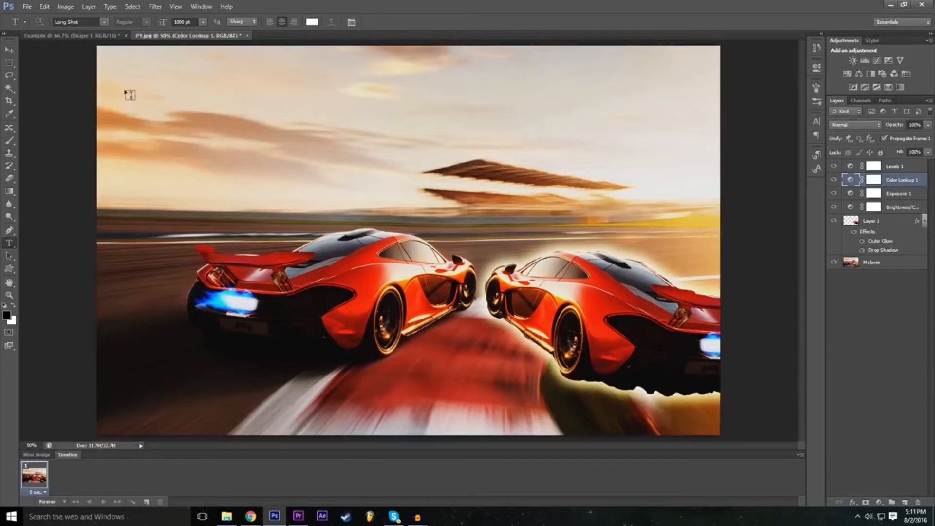
pyautogui.click(153, 101)
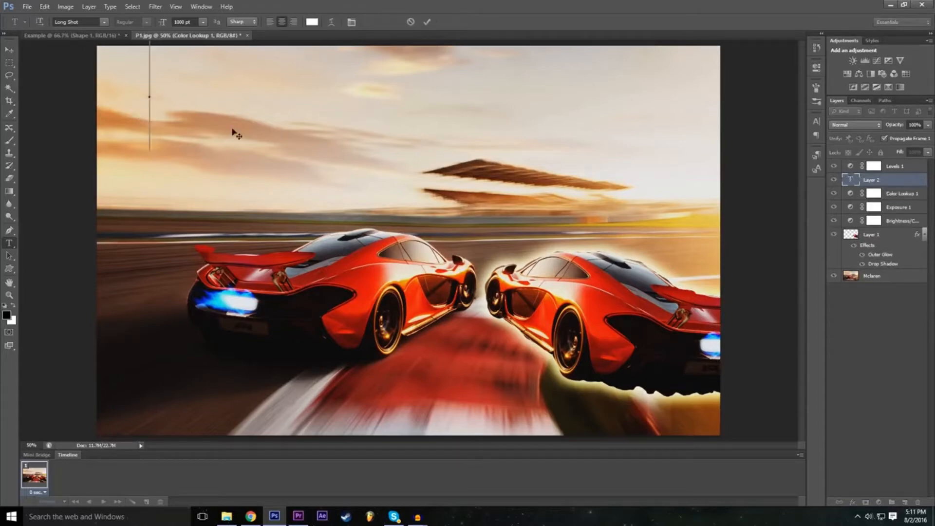
pyautogui.write('CA')
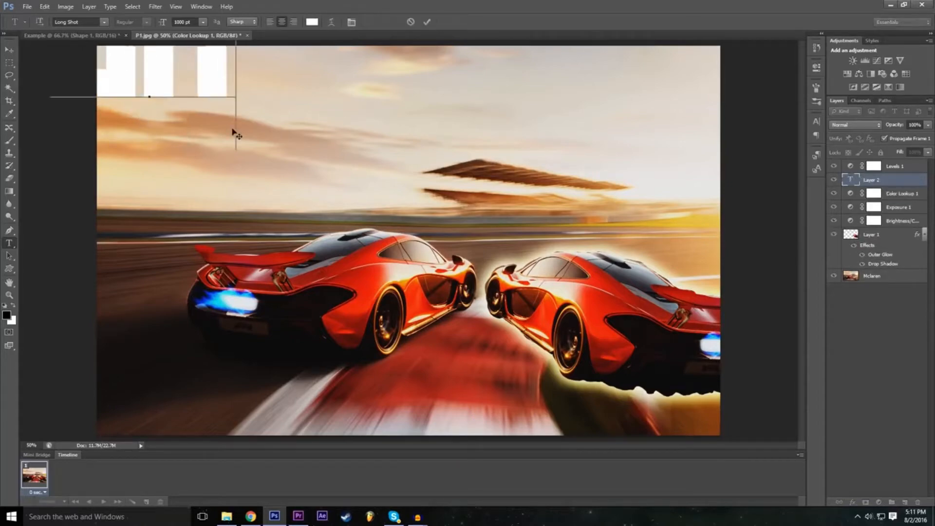
pyautogui.write('ample')
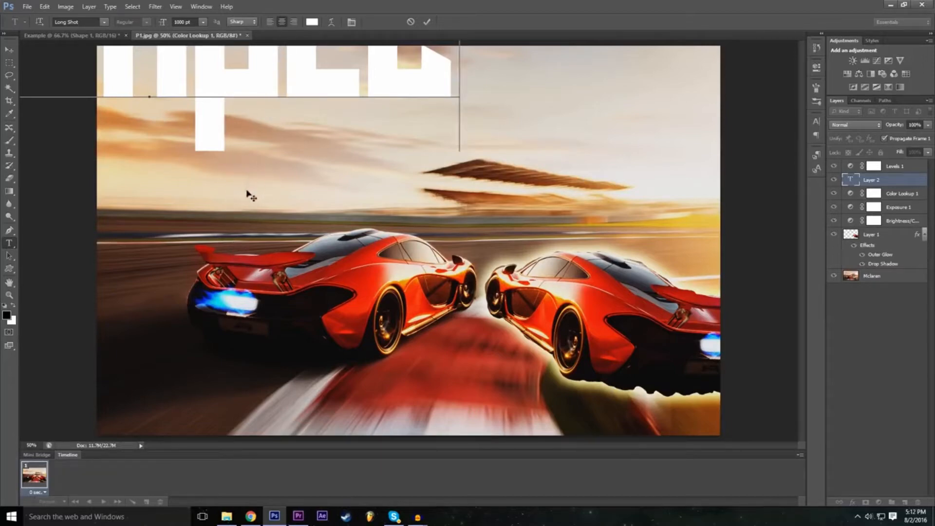
pyautogui.press('Return')
pyautogui.moveTo(361, 285); pyautogui.dragTo(367, 295)
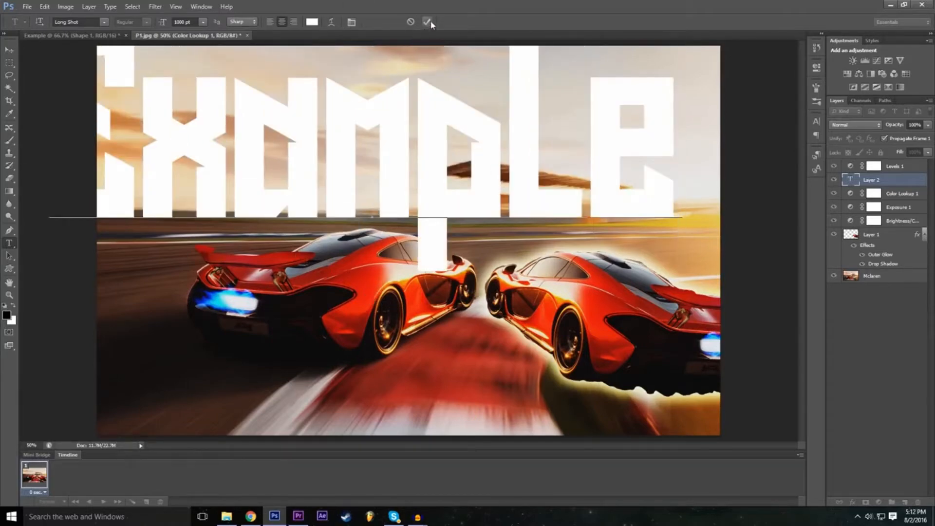
pyautogui.moveTo(245, 300); pyautogui.dragTo(298, 306)
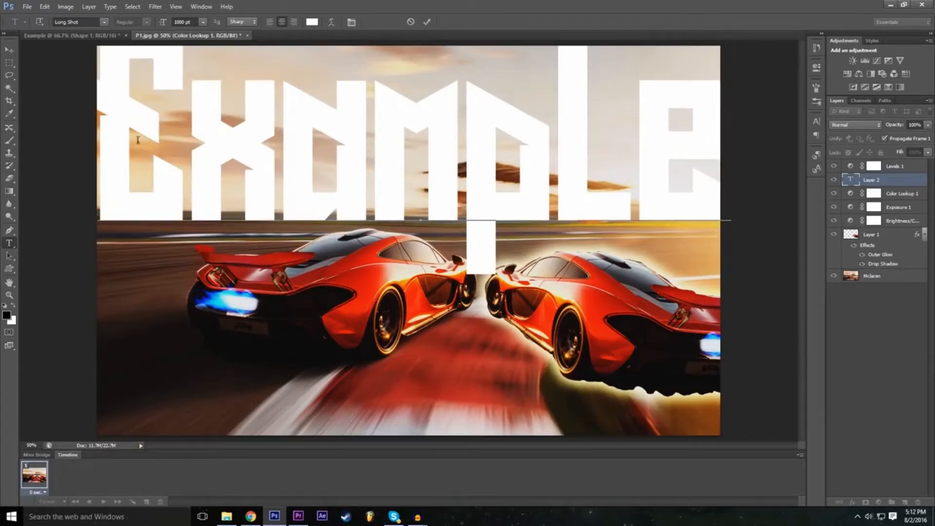
# Select the whole word "Example", try the Microsoft Tai Le font, and set the font to Nexa Bold.
pyautogui.doubleClick(400, 161)
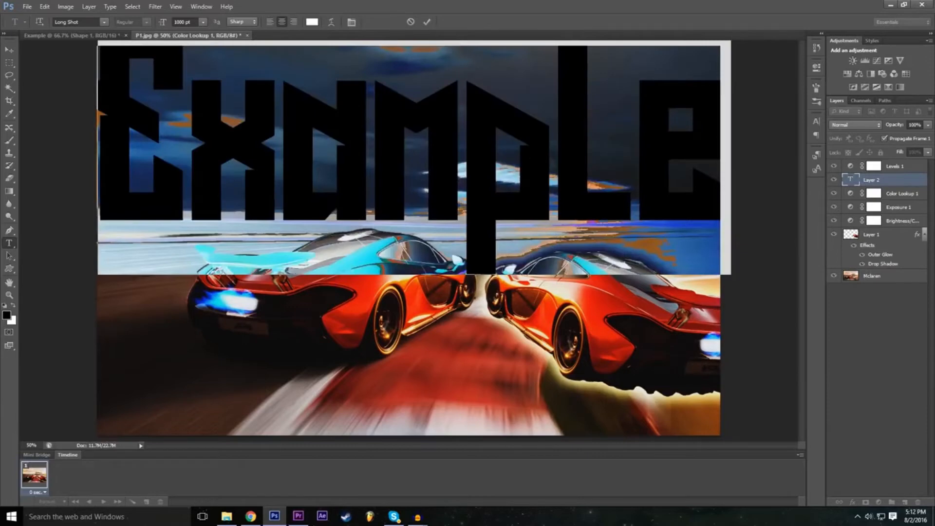
pyautogui.click(183, 21)
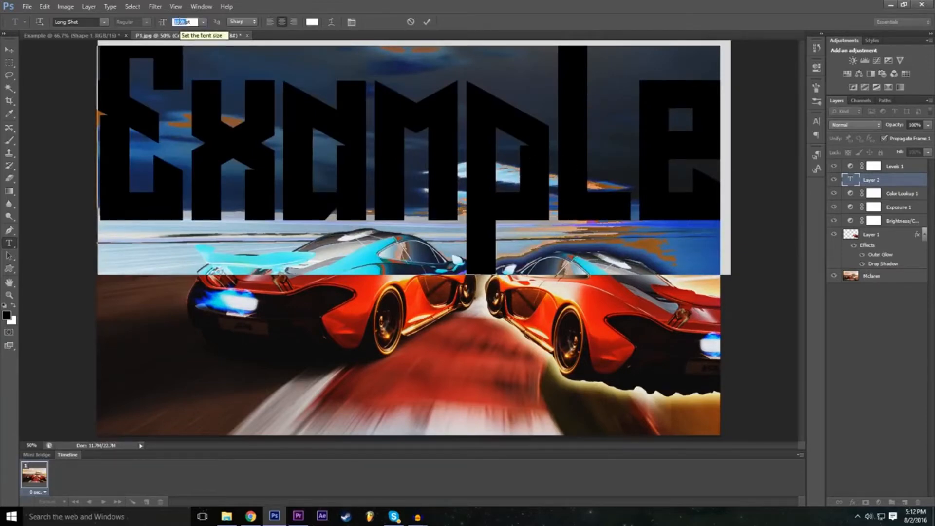
pyautogui.click(104, 22)
pyautogui.scroll(-5, 122, 204)
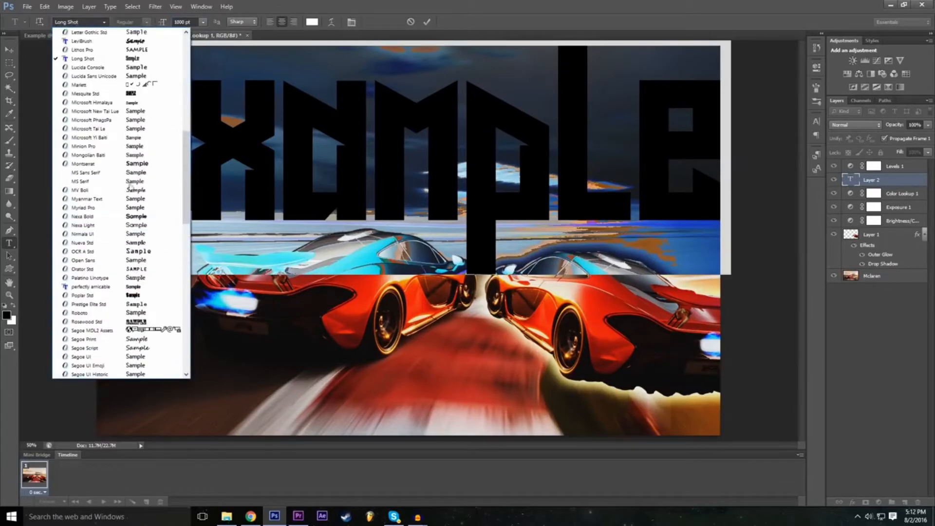
pyautogui.click(131, 129)
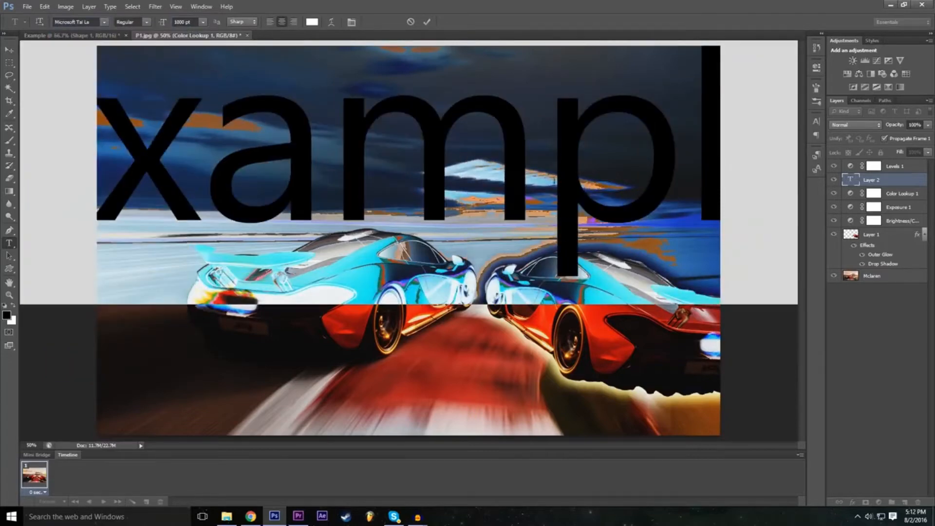
pyautogui.click(105, 22)
pyautogui.scroll(4, 142, 229)
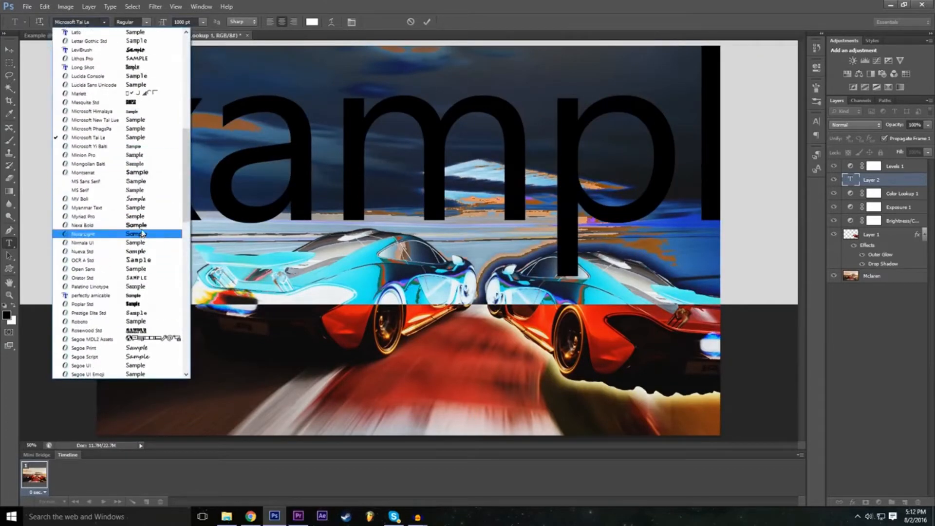
pyautogui.click(141, 225)
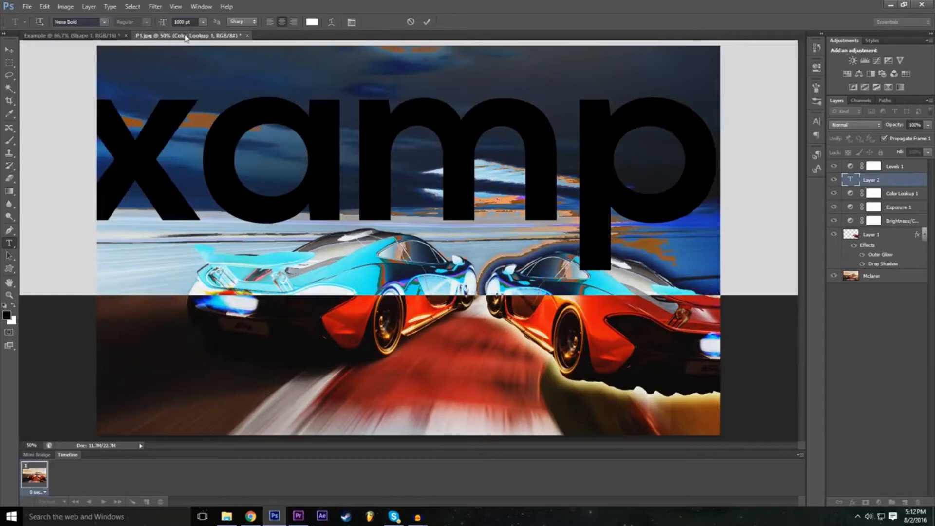
# Try the 72 pt preset size on the selected text, and set its font size to 500 pt.
pyautogui.doubleClick(179, 21)
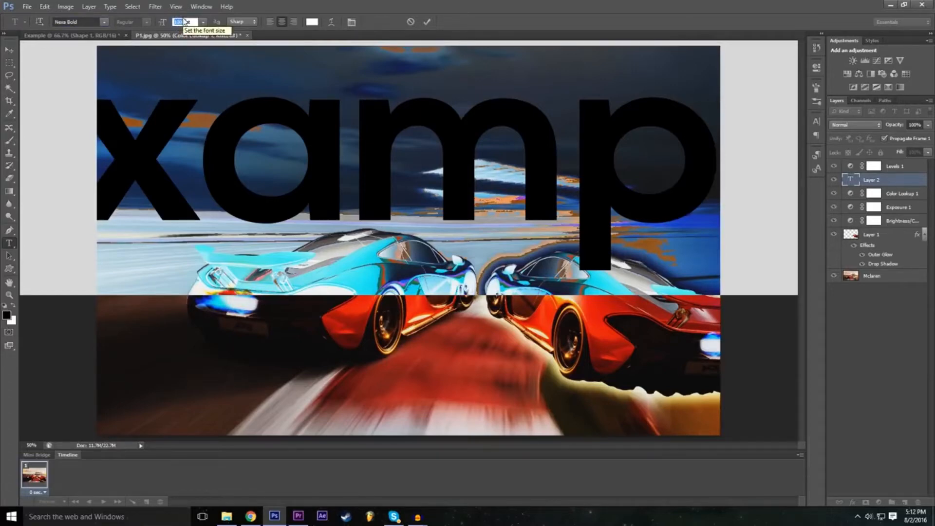
pyautogui.click(203, 22)
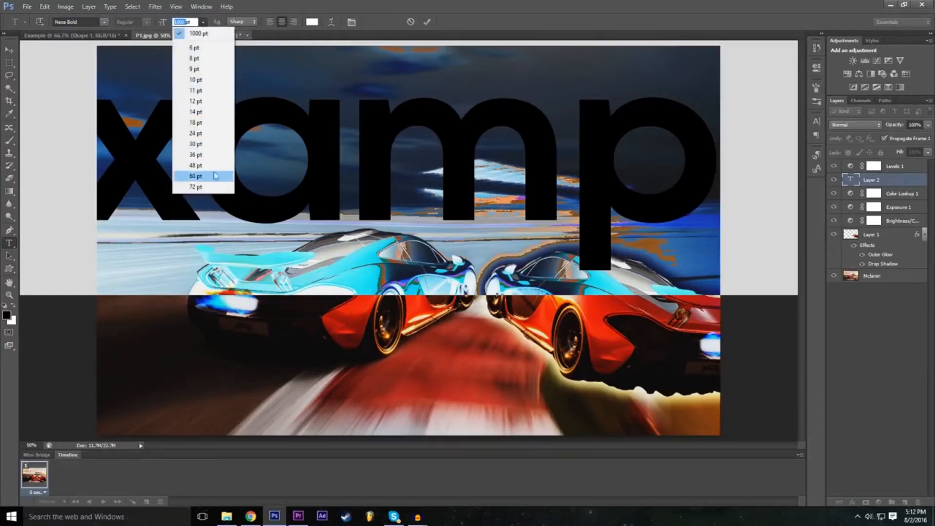
pyautogui.click(196, 187)
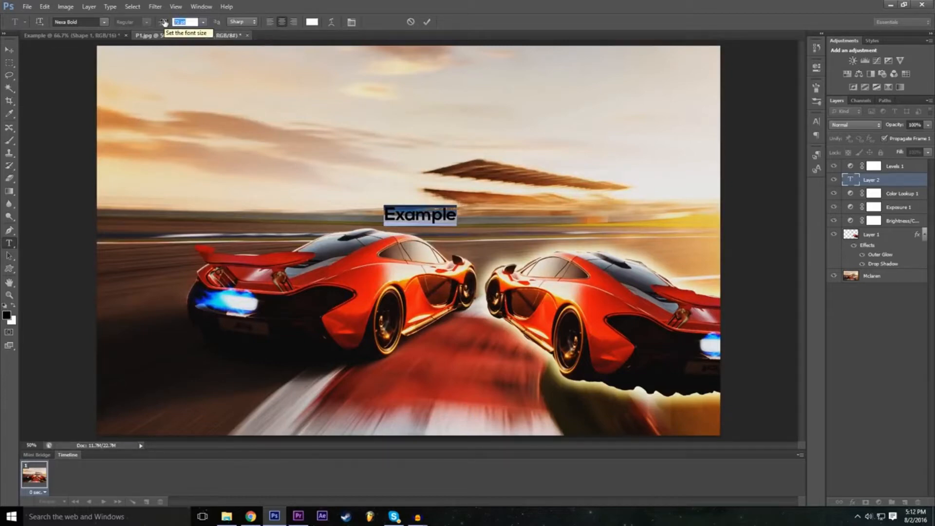
pyautogui.write('500')
pyautogui.press('Return')
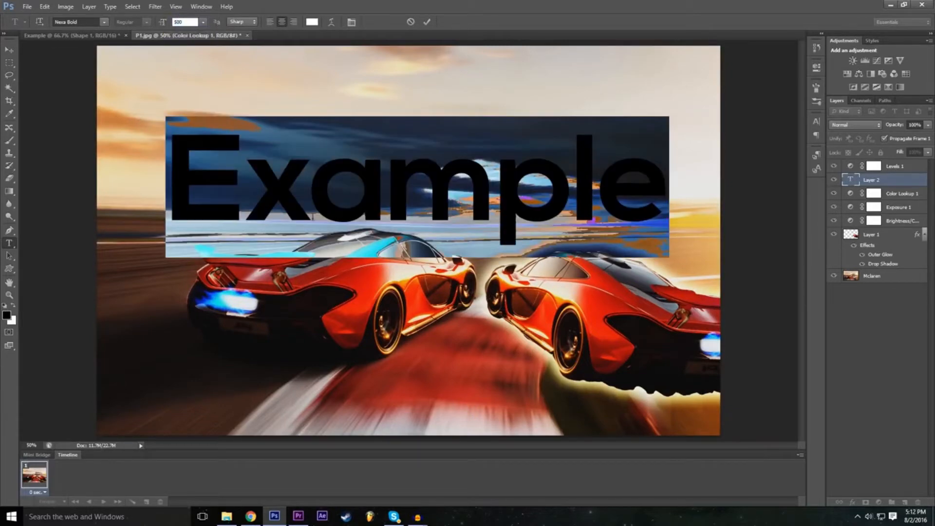
# Move the "Example" text up into the sky, commit it, and place its layer above the Levels 1 layer.
pyautogui.moveTo(365, 273); pyautogui.dragTo(448, 52)
pyautogui.click(426, 23)
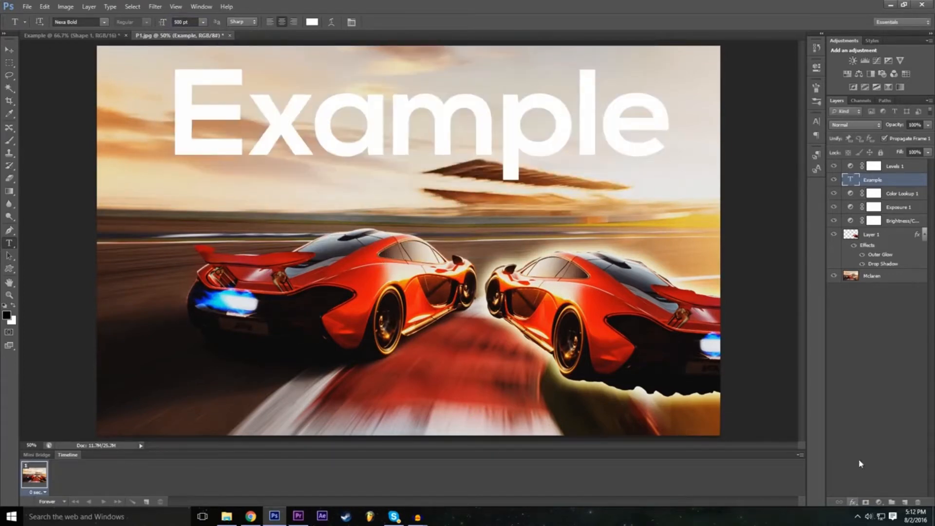
pyautogui.moveTo(889, 182); pyautogui.dragTo(890, 164)
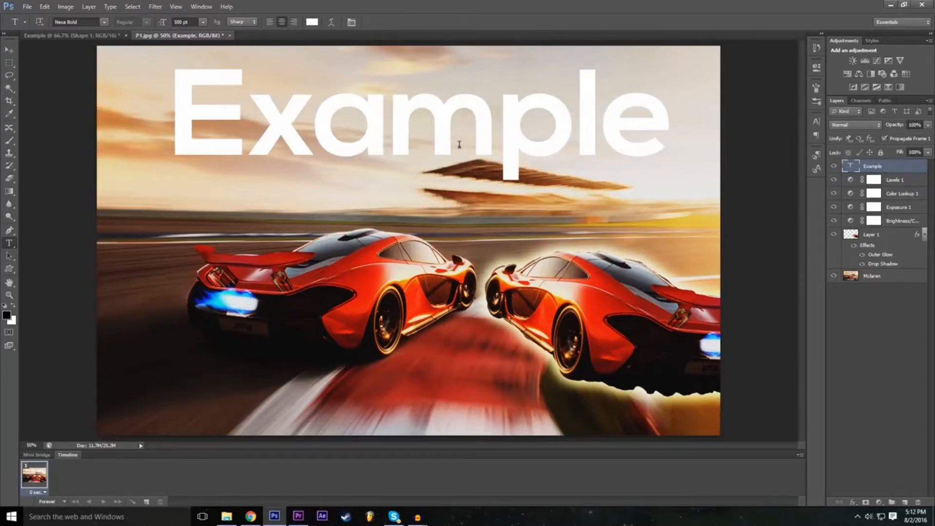
# Open the Example text layer's blending options, try the Overlay blend mode, and set the blend mode to Difference.
pyautogui.click(853, 502)
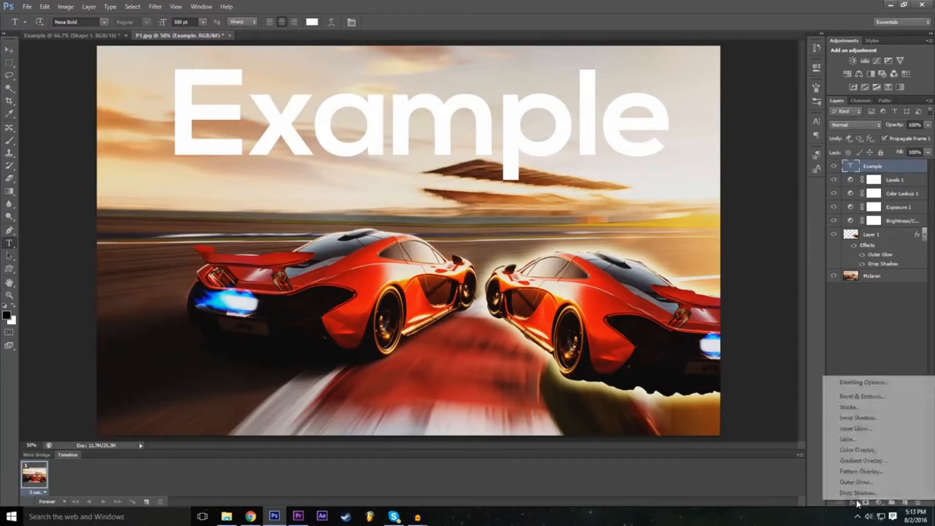
pyautogui.click(872, 383)
pyautogui.click(666, 176)
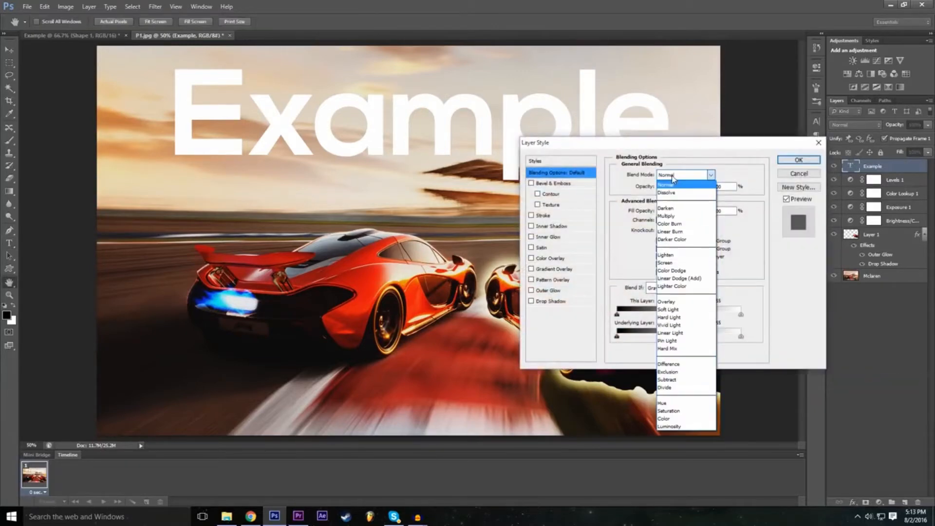
pyautogui.click(683, 303)
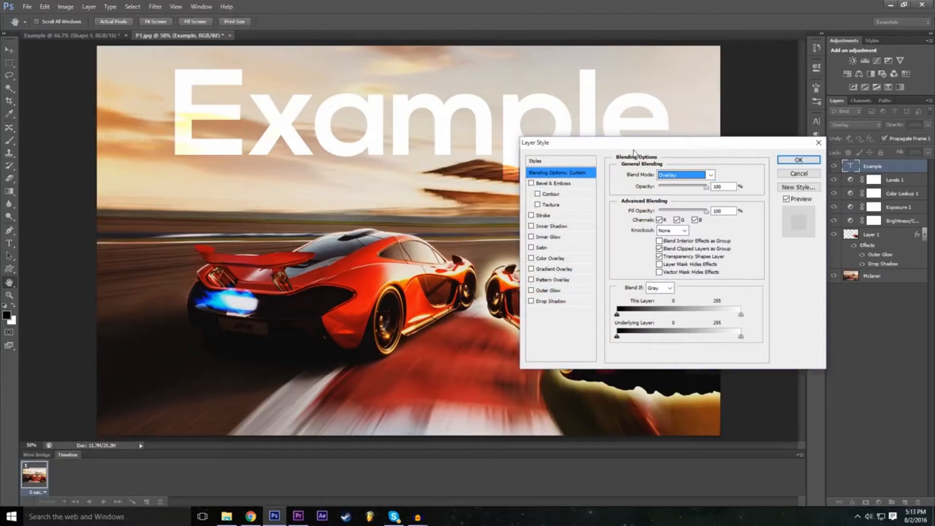
pyautogui.press('Tab')
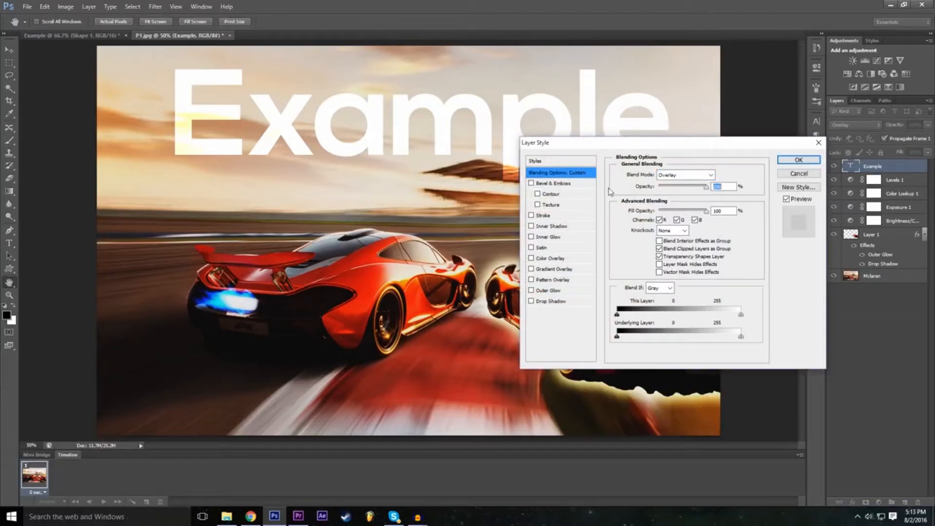
pyautogui.click(684, 175)
pyautogui.click(682, 361)
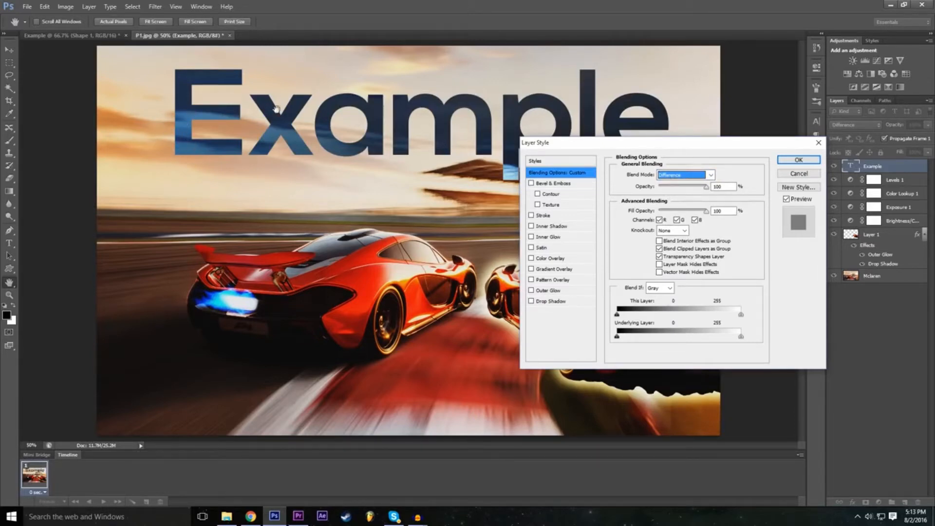
# Try the Exclusion, Darken, Color Burn, Overlay and Vivid Light blend modes on the Example text.
pyautogui.click(660, 175)
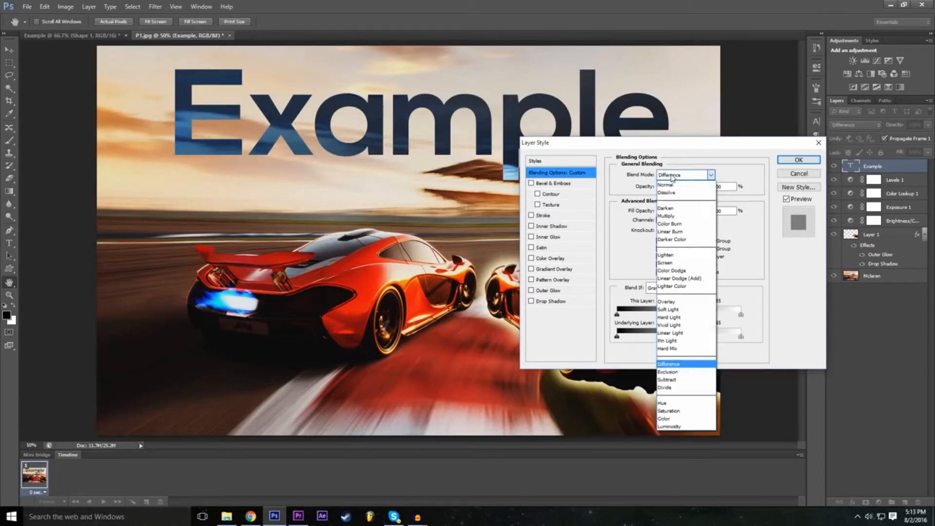
pyautogui.click(683, 372)
pyautogui.click(684, 174)
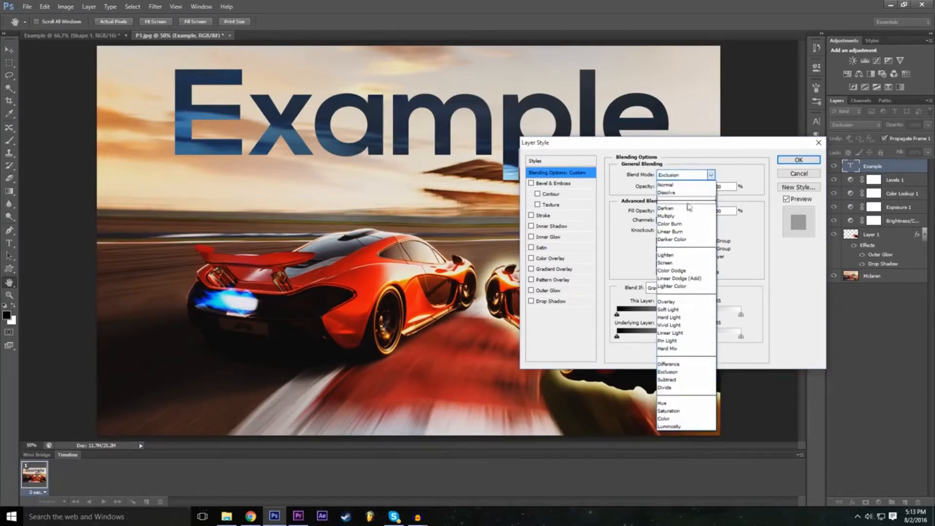
pyautogui.click(685, 209)
pyautogui.click(679, 175)
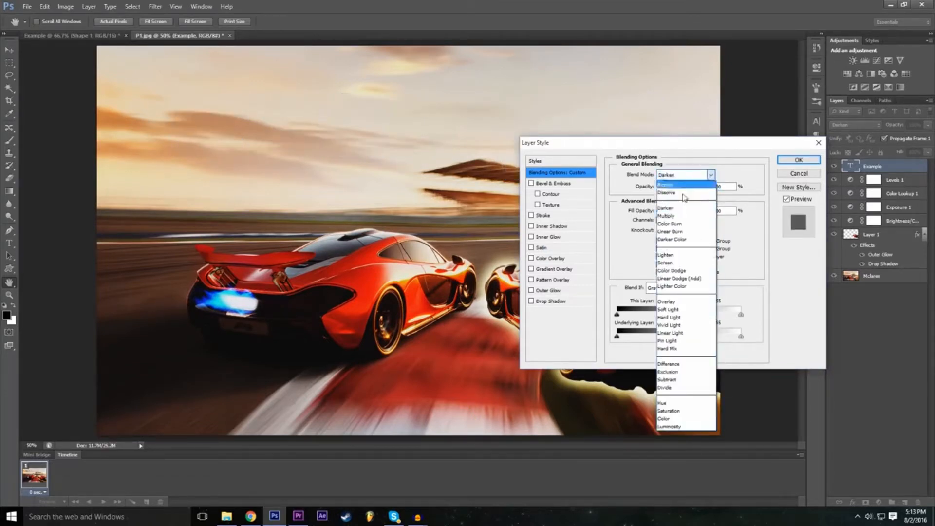
pyautogui.click(677, 224)
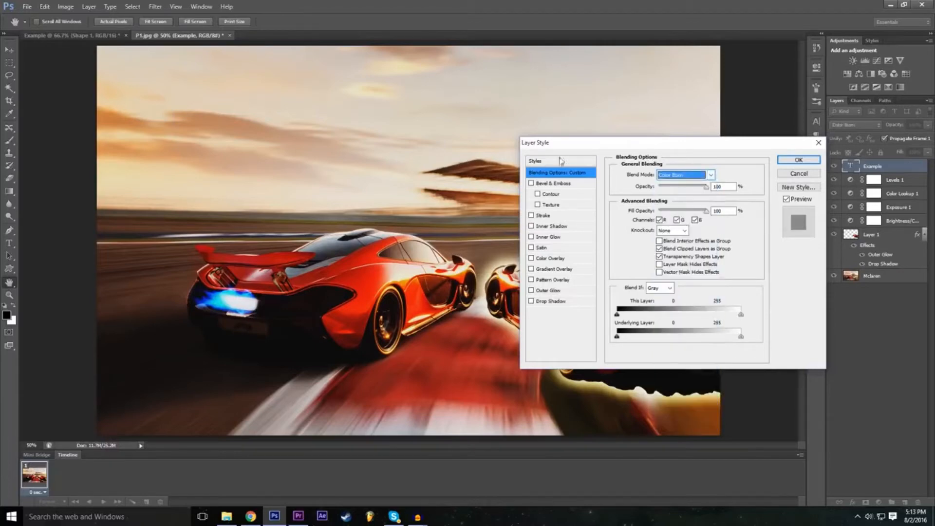
pyautogui.click(687, 175)
pyautogui.click(689, 301)
pyautogui.click(681, 175)
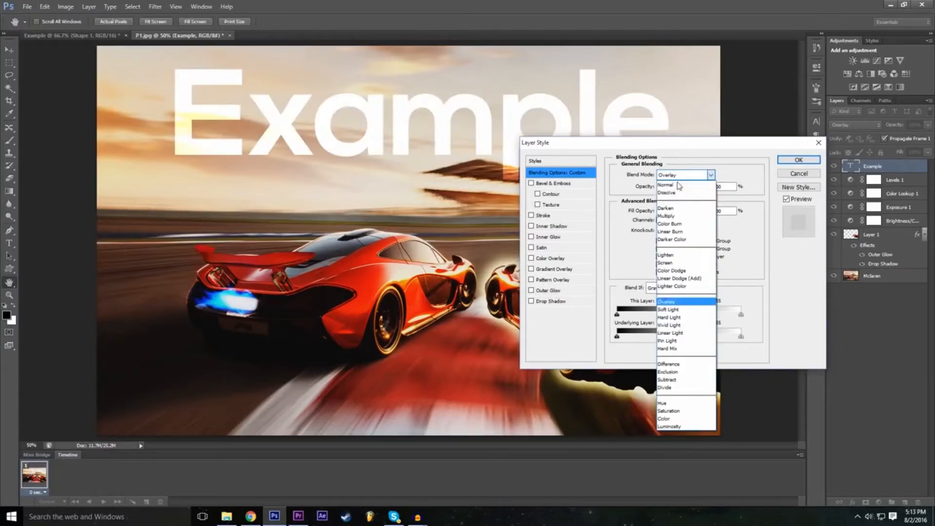
pyautogui.click(688, 327)
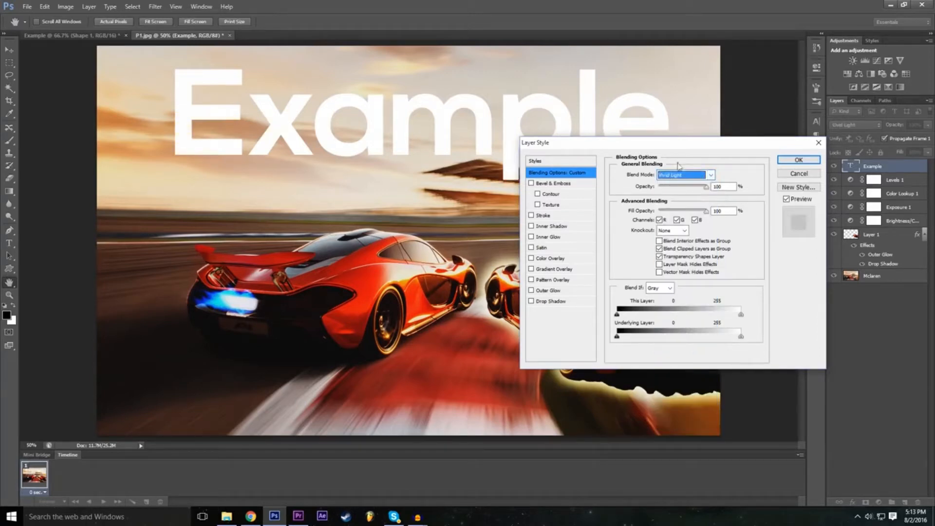
# Set the Example text's blend mode to Difference and apply the layer style.
pyautogui.click(684, 176)
pyautogui.click(688, 364)
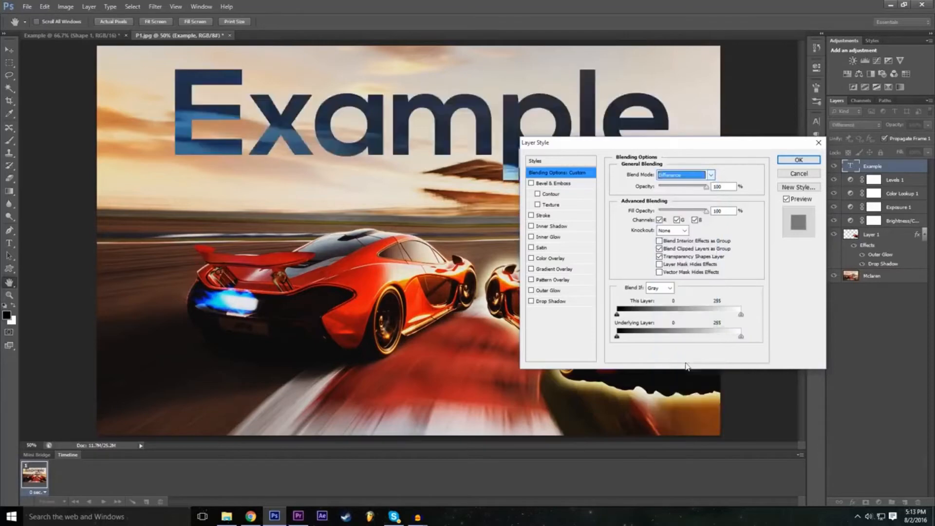
pyautogui.click(799, 160)
# Move the "Example" text closer to the photo's upper-left corner, deselect its layer to view the result, and reselect it.
pyautogui.click(6, 54)
pyautogui.moveTo(326, 131); pyautogui.dragTo(274, 125)
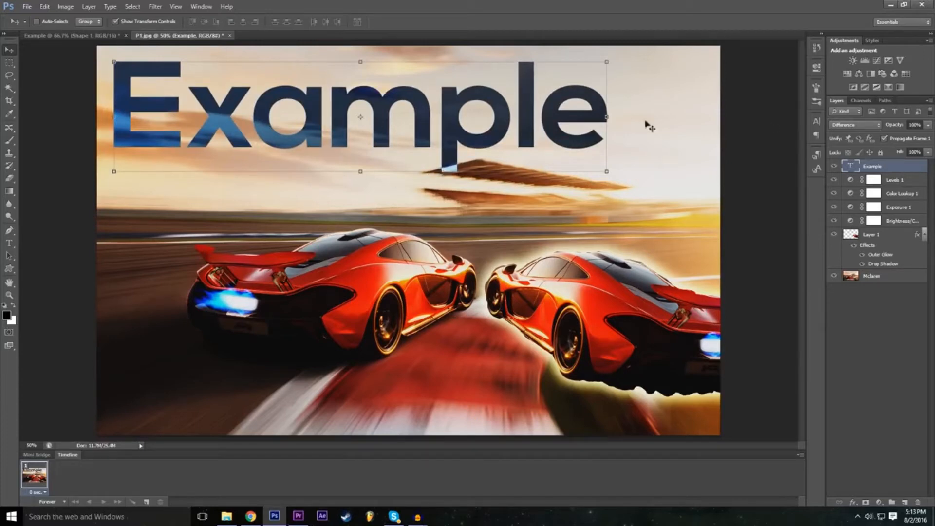
pyautogui.click(912, 341)
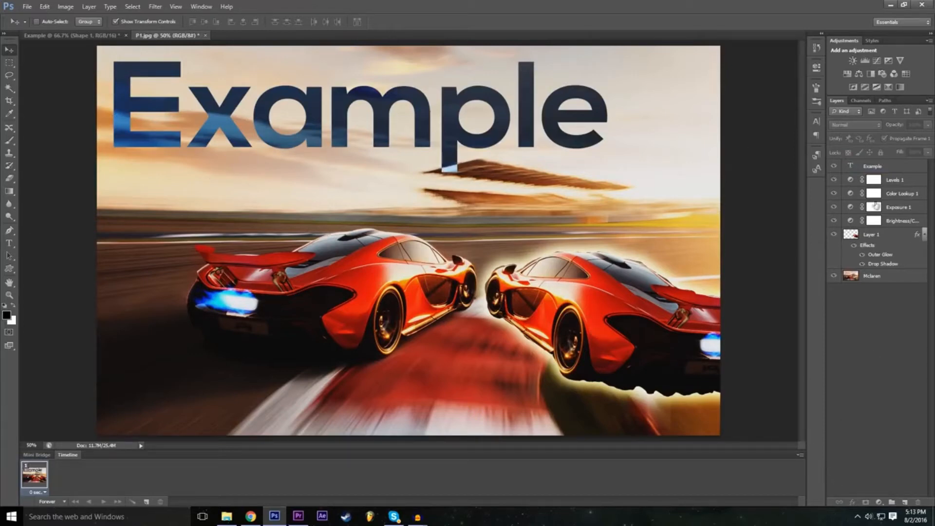
pyautogui.click(864, 168)
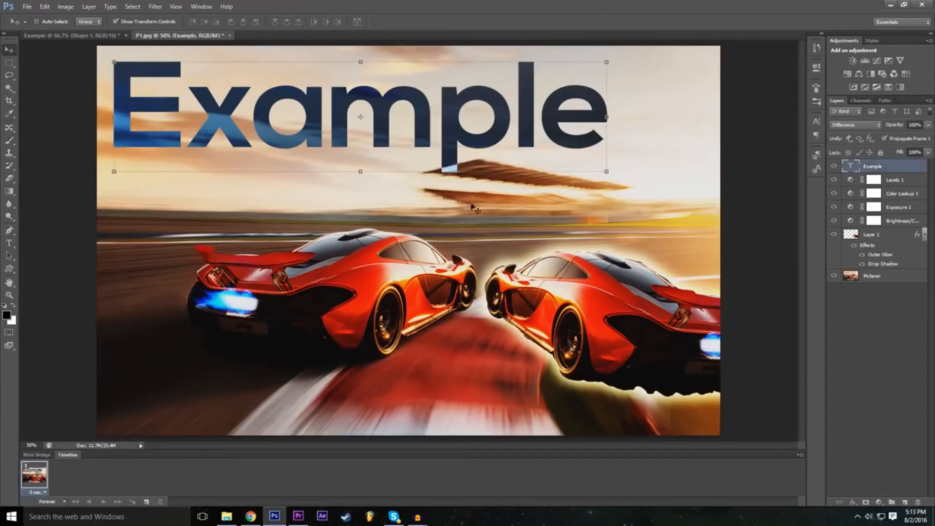
pyautogui.click(852, 502)
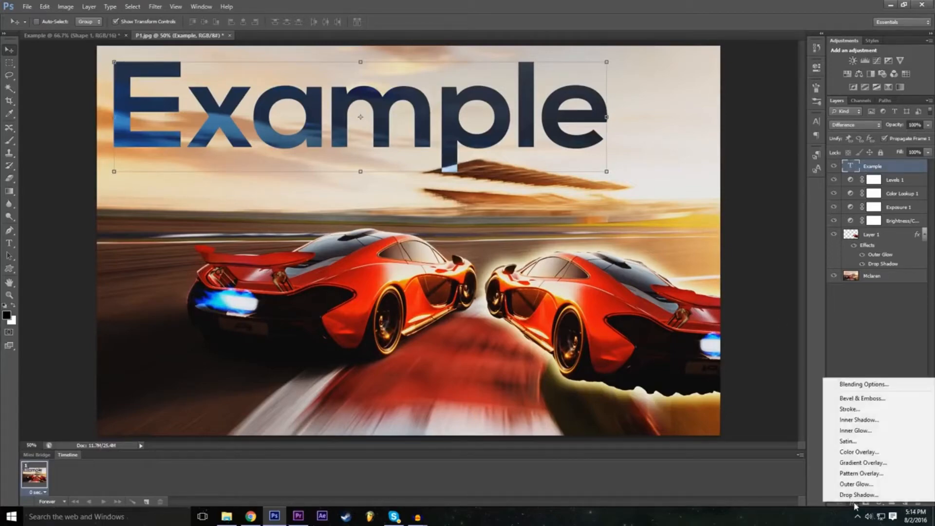
pyautogui.press('Escape')
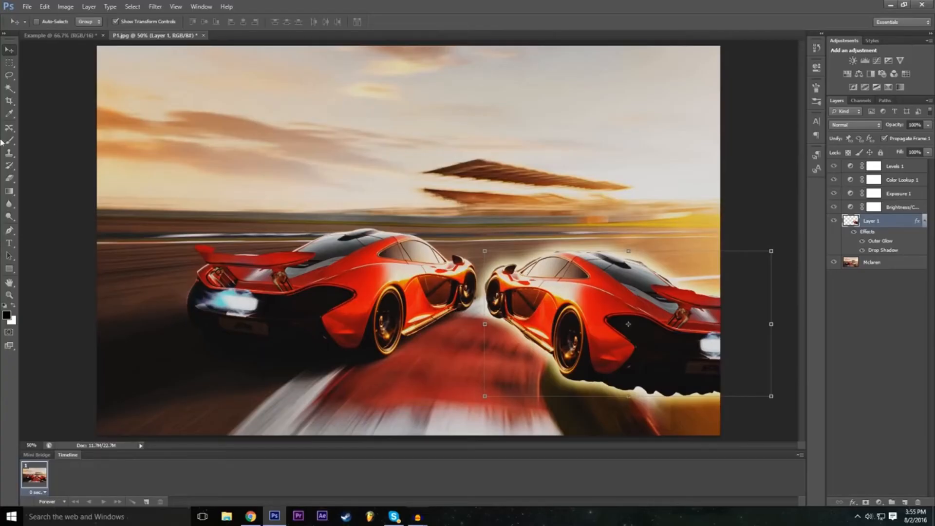
# Activate the Eraser tool, reduce its brush size to 100 px, and try different brush hardness values.
pyautogui.click(11, 180)
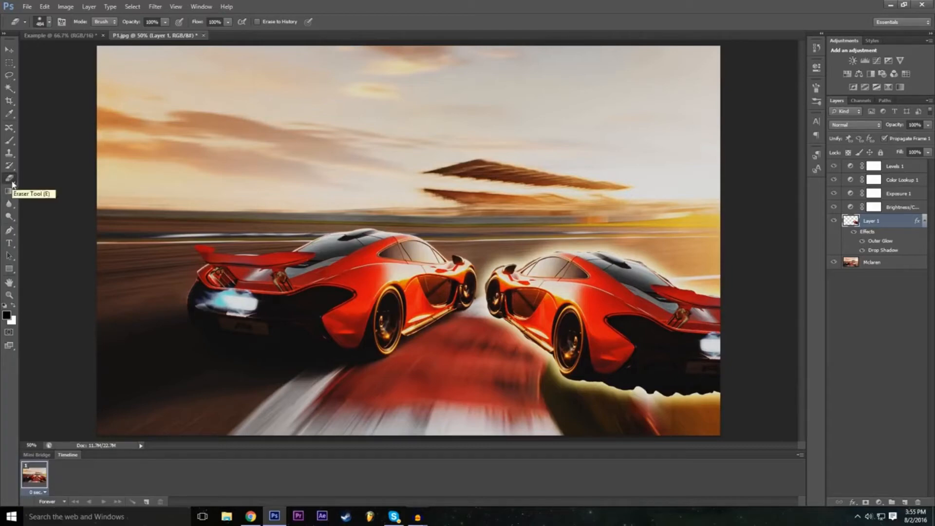
pyautogui.click(50, 22)
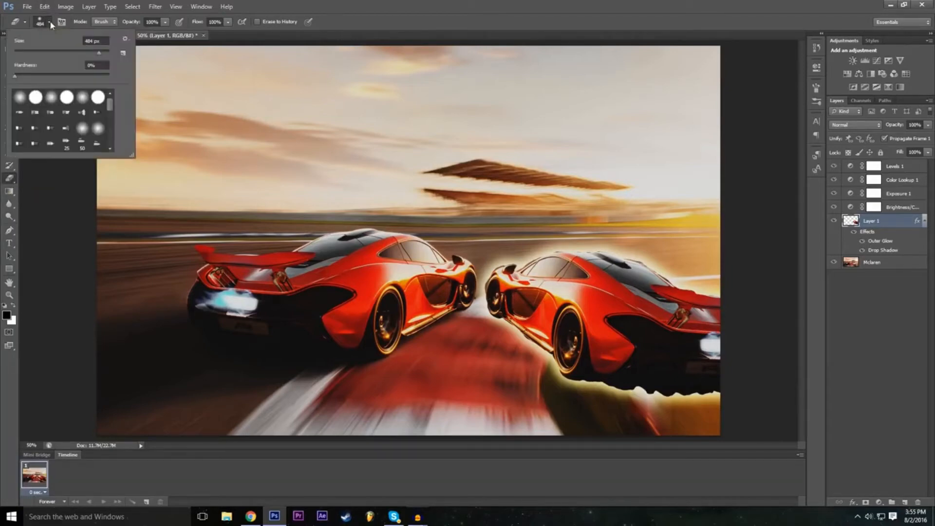
pyautogui.moveTo(20, 78); pyautogui.dragTo(13, 78)
pyautogui.moveTo(99, 53); pyautogui.dragTo(77, 52)
pyautogui.moveTo(20, 76); pyautogui.dragTo(61, 75)
pyautogui.moveTo(28, 82); pyautogui.dragTo(23, 81)
pyautogui.click(409, 4)
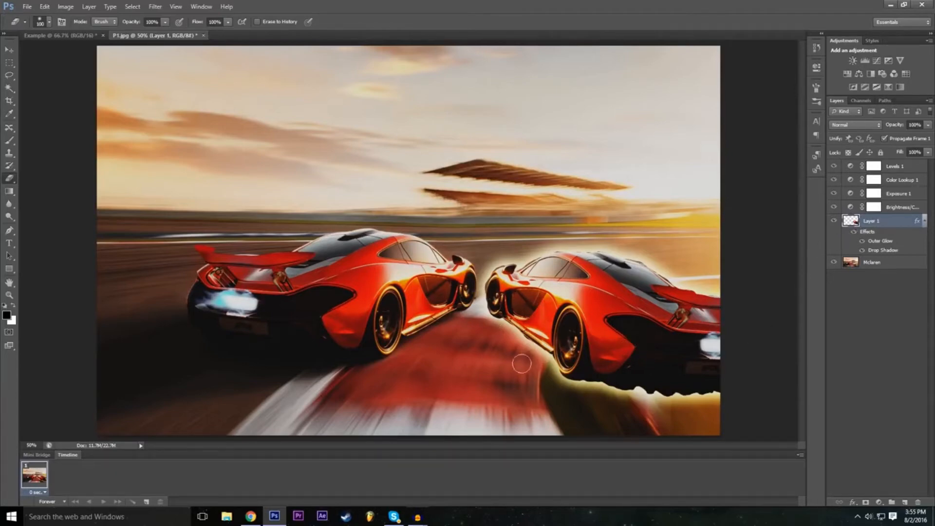
# Erase the front and upper part of the duplicated car on Layer 1, and undo the erasing.
pyautogui.moveTo(519, 335)
pyautogui.mouseDown()
pyautogui.moveTo(610, 253)
pyautogui.moveTo(492, 287)
pyautogui.moveTo(598, 274)
pyautogui.moveTo(620, 259)
pyautogui.moveTo(667, 319)
pyautogui.moveTo(656, 269)
pyautogui.moveTo(729, 311)
pyautogui.mouseUp()
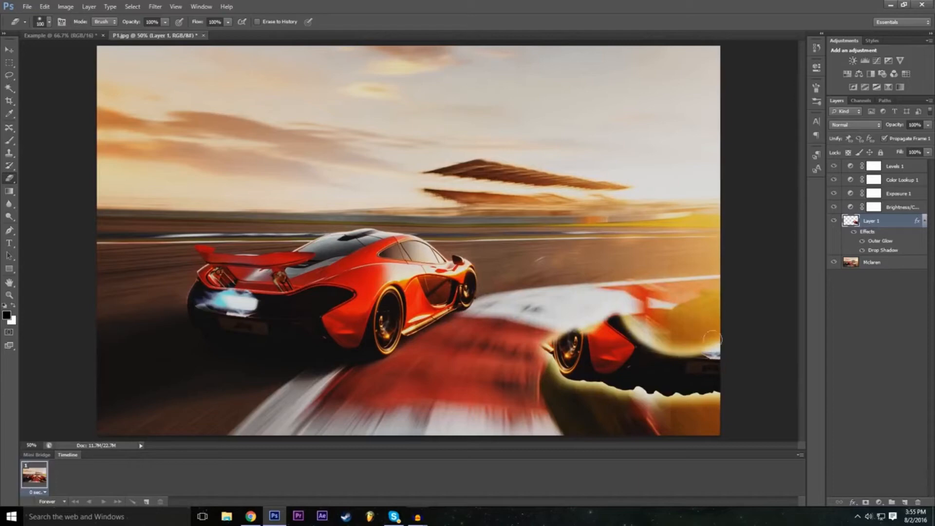
pyautogui.click(44, 6)
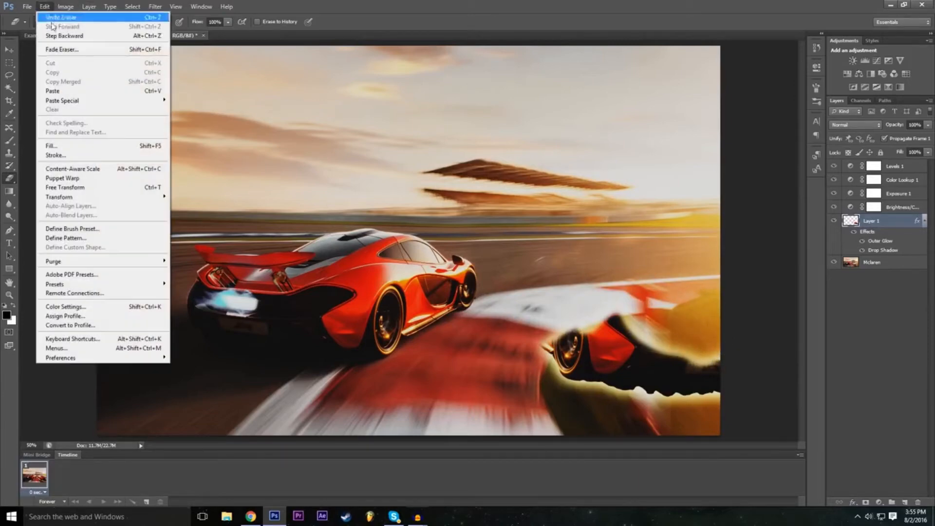
pyautogui.click(52, 36)
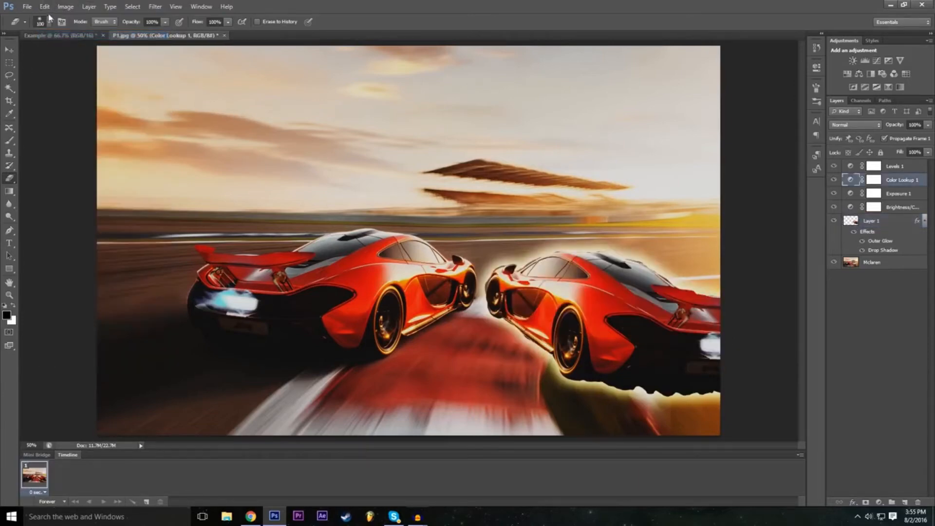
# Set the eraser's hardness to 100% and erase the front of the duplicated car on Layer 1.
pyautogui.click(50, 22)
pyautogui.moveTo(28, 75); pyautogui.dragTo(61, 75)
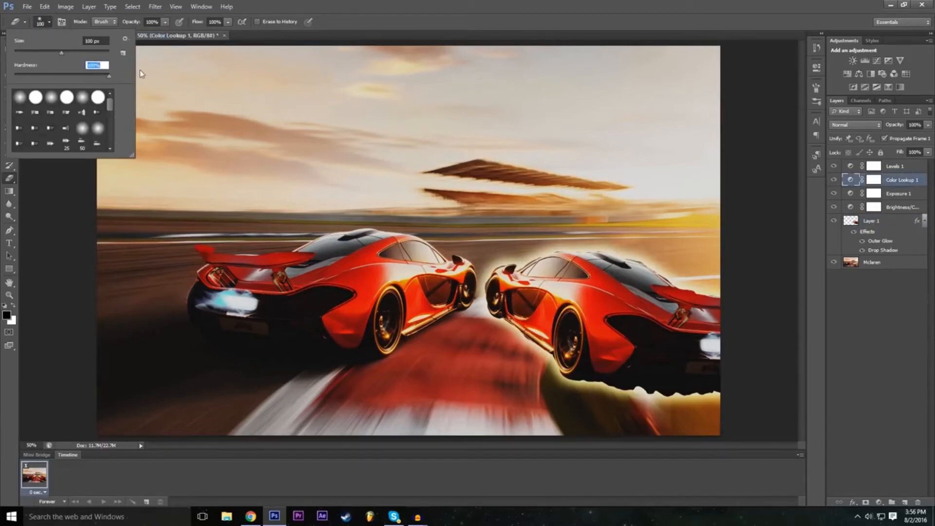
pyautogui.click(534, 2)
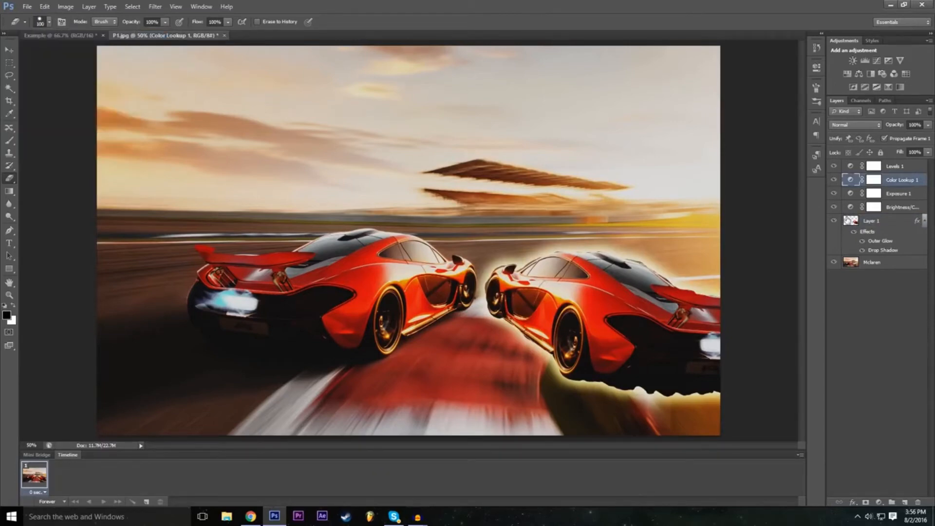
pyautogui.click(863, 221)
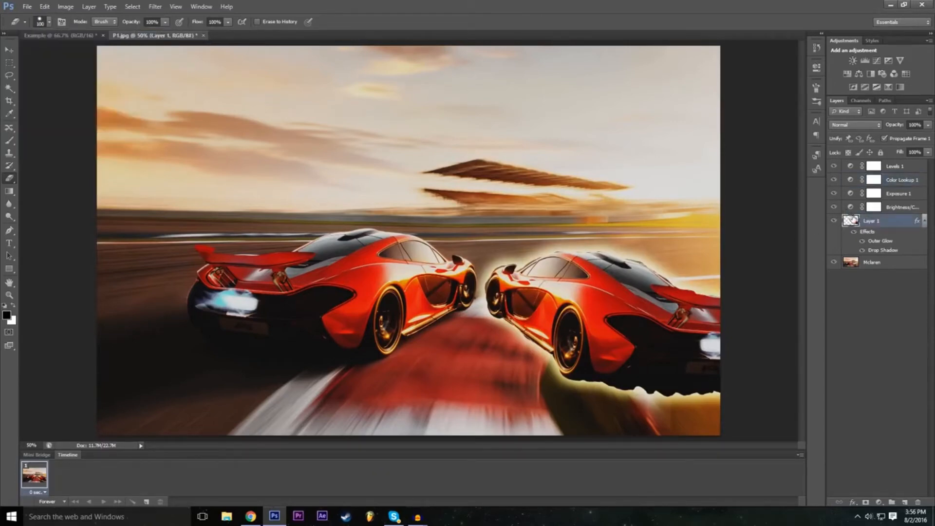
pyautogui.moveTo(493, 329)
pyautogui.mouseDown()
pyautogui.moveTo(488, 311)
pyautogui.moveTo(511, 265)
pyautogui.moveTo(501, 277)
pyautogui.moveTo(531, 300)
pyautogui.moveTo(582, 253)
pyautogui.moveTo(487, 355)
pyautogui.mouseUp()
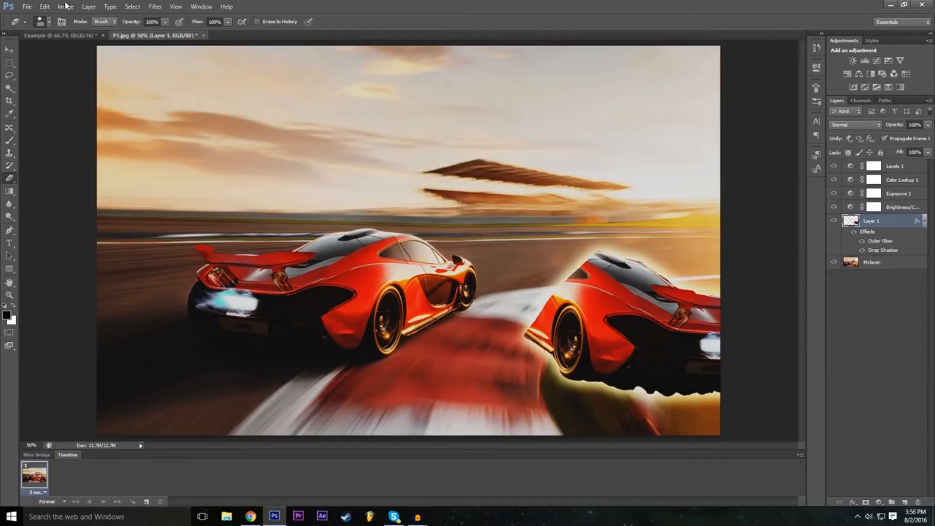
# Set the eraser's hardness to 0% and erase soft strokes across the rear half of the duplicated car.
pyautogui.click(51, 21)
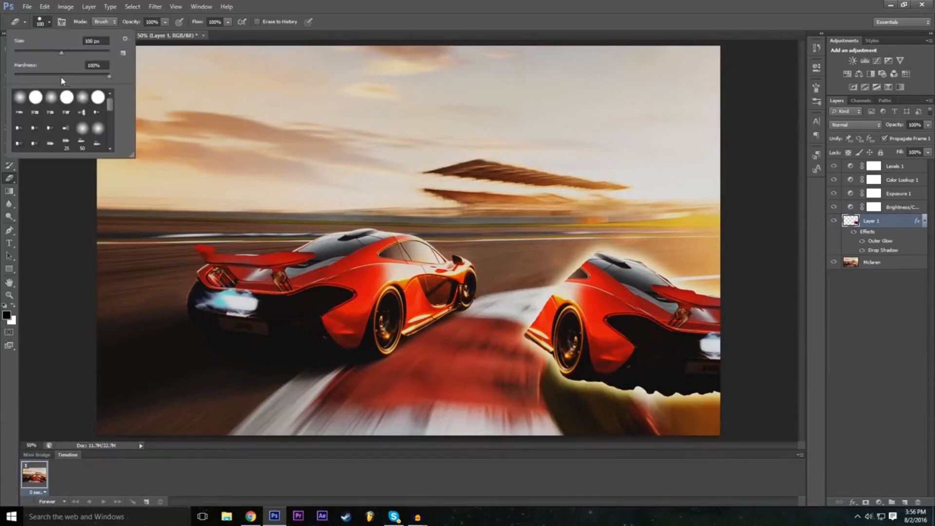
pyautogui.click(168, 76)
pyautogui.moveTo(684, 276)
pyautogui.mouseDown()
pyautogui.moveTo(579, 382)
pyautogui.moveTo(647, 339)
pyautogui.moveTo(703, 267)
pyautogui.moveTo(582, 385)
pyautogui.mouseUp()
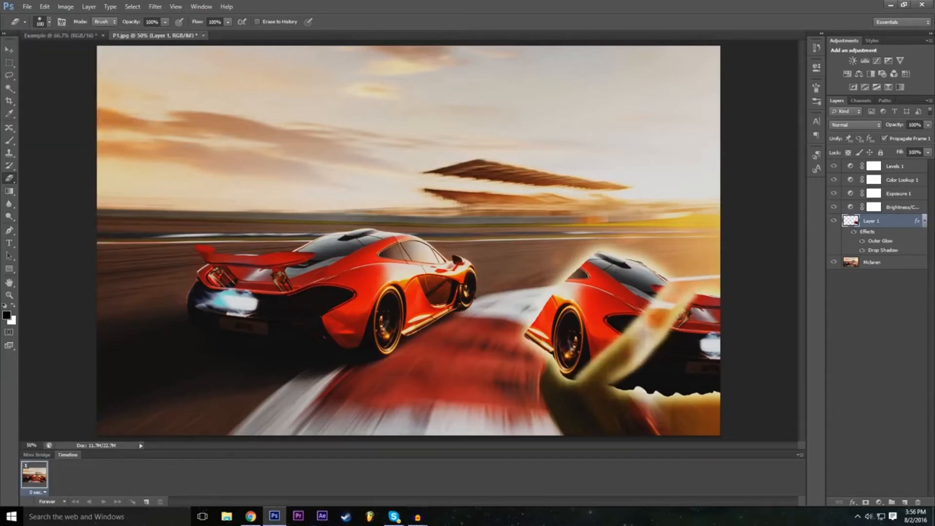
pyautogui.moveTo(631, 335)
pyautogui.mouseDown()
pyautogui.moveTo(616, 323)
pyautogui.moveTo(614, 333)
pyautogui.mouseUp()
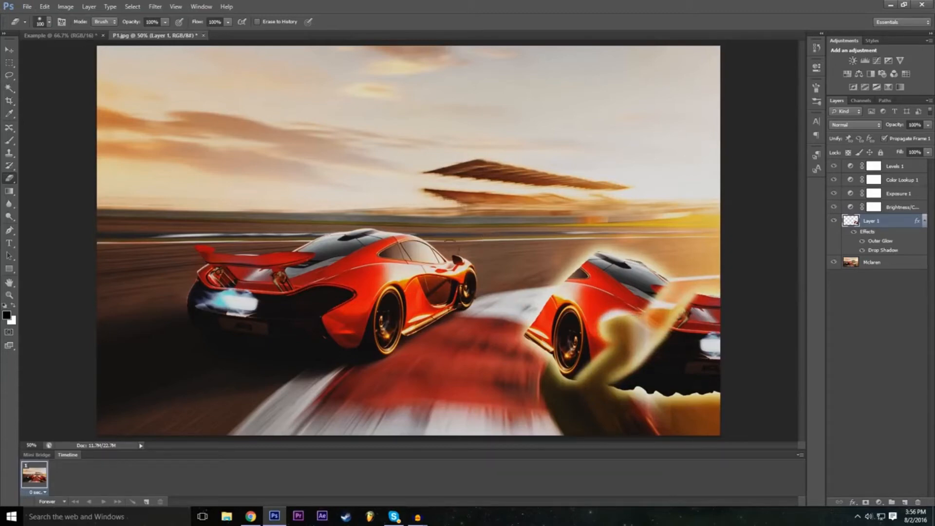
# Choose the 59 px textured brush tip for the eraser and erase most of the remaining duplicated car.
pyautogui.click(48, 22)
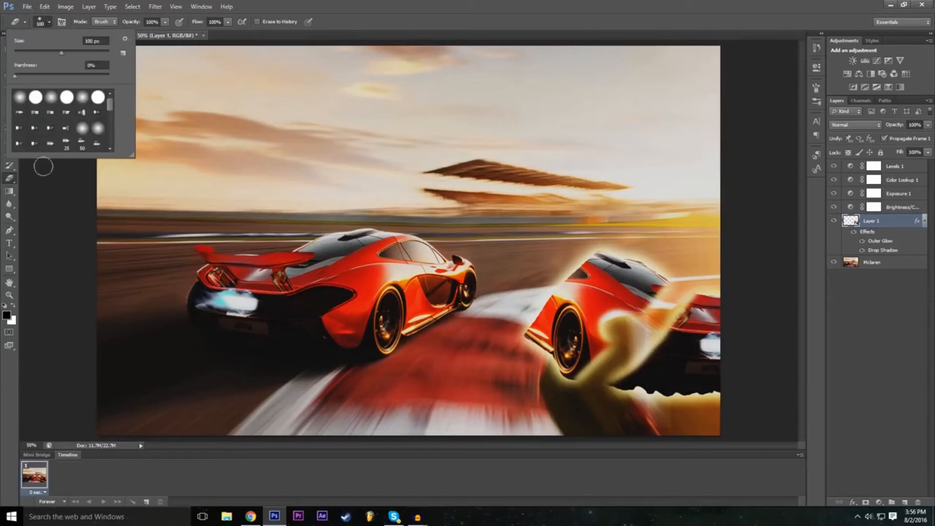
pyautogui.scroll(-5, 73, 117)
pyautogui.click(97, 111)
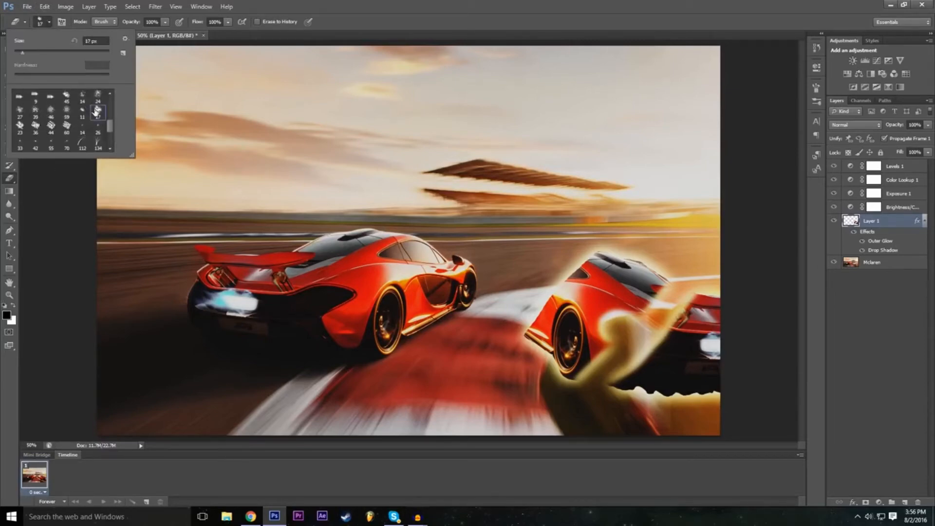
pyautogui.click(67, 120)
pyautogui.moveTo(602, 315)
pyautogui.mouseDown()
pyautogui.moveTo(598, 297)
pyautogui.moveTo(582, 319)
pyautogui.moveTo(567, 314)
pyautogui.moveTo(589, 280)
pyautogui.moveTo(618, 273)
pyautogui.mouseUp()
pyautogui.moveTo(666, 340)
pyautogui.mouseDown()
pyautogui.moveTo(708, 318)
pyautogui.moveTo(697, 364)
pyautogui.moveTo(707, 383)
pyautogui.moveTo(609, 389)
pyautogui.moveTo(668, 386)
pyautogui.moveTo(541, 353)
pyautogui.moveTo(531, 336)
pyautogui.moveTo(552, 311)
pyautogui.moveTo(511, 340)
pyautogui.moveTo(555, 287)
pyautogui.moveTo(565, 328)
pyautogui.moveTo(578, 326)
pyautogui.moveTo(586, 273)
pyautogui.moveTo(574, 253)
pyautogui.moveTo(591, 270)
pyautogui.moveTo(581, 268)
pyautogui.moveTo(648, 277)
pyautogui.moveTo(682, 316)
pyautogui.moveTo(691, 385)
pyautogui.moveTo(697, 368)
pyautogui.mouseUp()
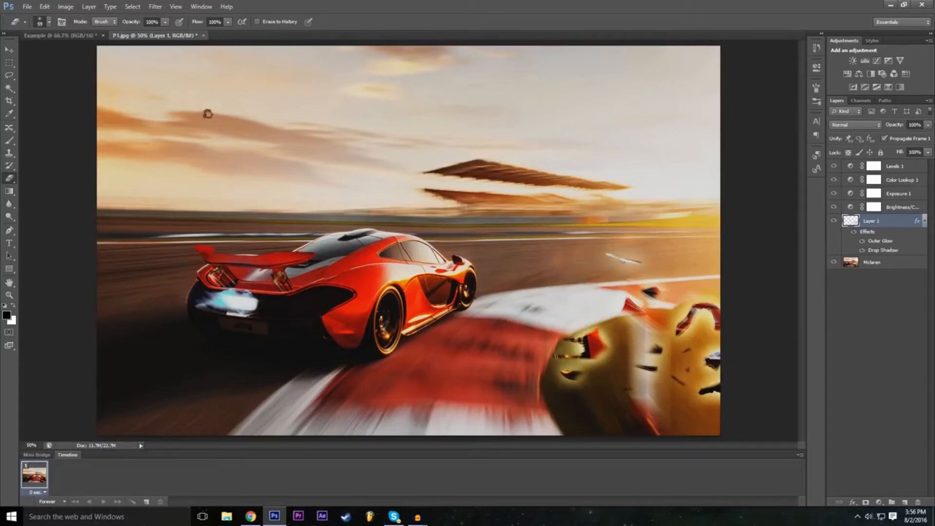
# Step back through the eraser strokes until the whole duplicated car on Layer 1 is restored.
pyautogui.hotkey('ctrl', 'z')
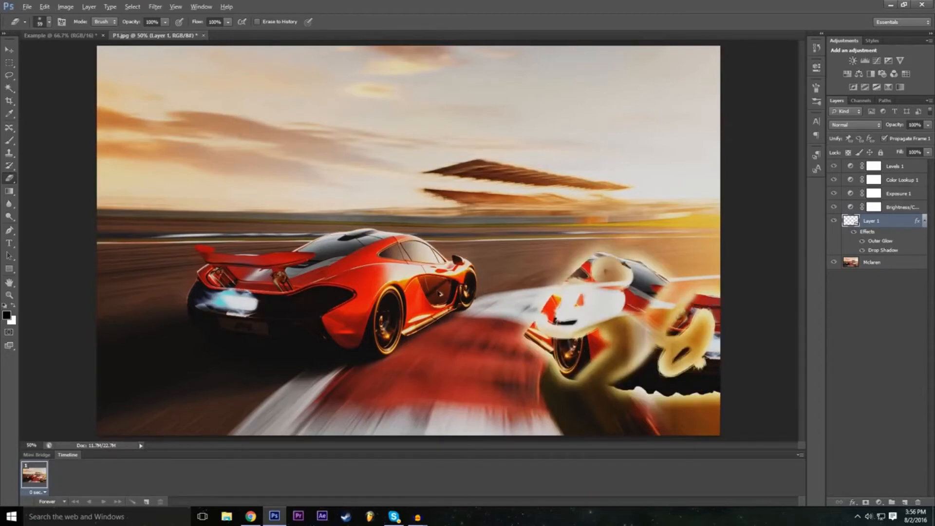
pyautogui.hotkey('ctrl', 'alt', 'z')
pyautogui.hotkey('ctrl', 'alt', 'z')
pyautogui.hotkey('ctrl', 'alt', 'z')
pyautogui.hotkey('ctrl', 'alt', 'z')
pyautogui.hotkey('ctrl', 'alt', 'z')
pyautogui.hotkey('ctrl', 'alt', 'z')
pyautogui.hotkey('ctrl', 'alt', 'z')
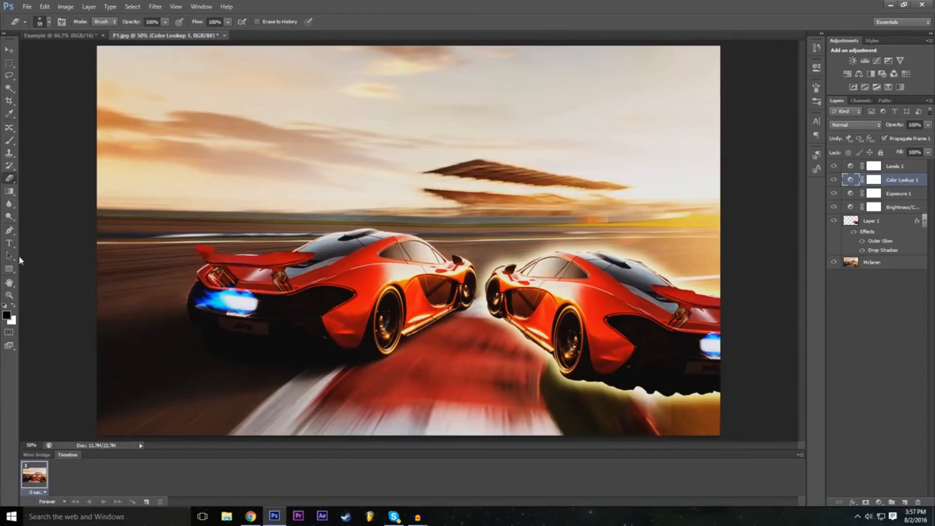
# Select the Pen tool and switch briefly between the Example and P1.jpg documents.
pyautogui.click(10, 232)
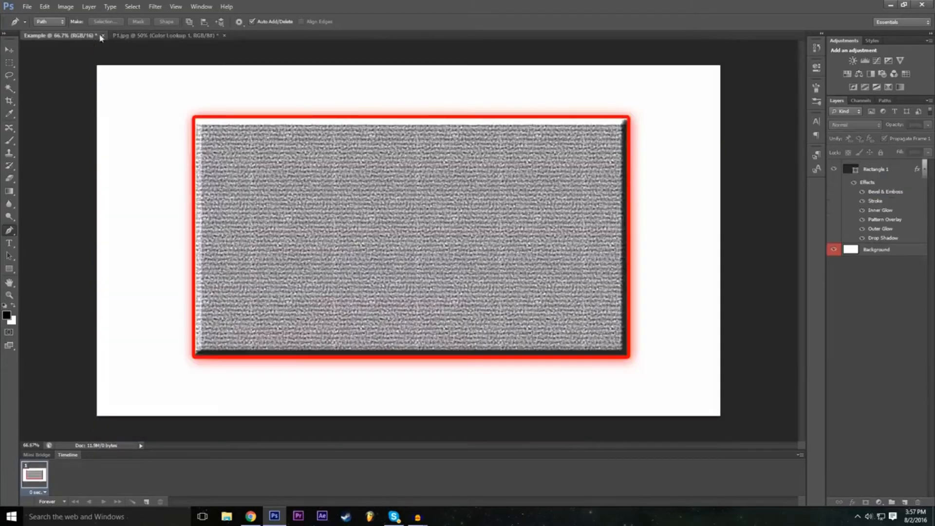
pyautogui.click(97, 38)
pyautogui.click(163, 37)
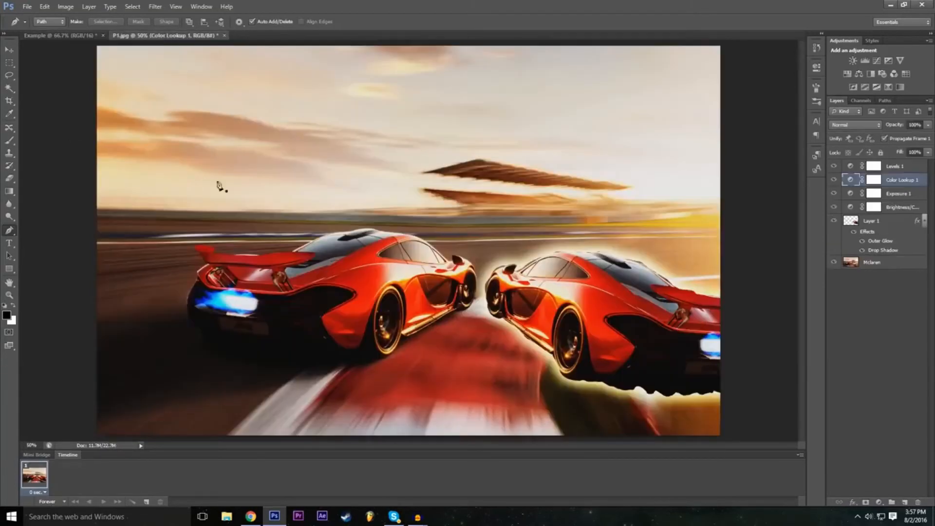
pyautogui.click(29, 6)
pyautogui.click(36, 17)
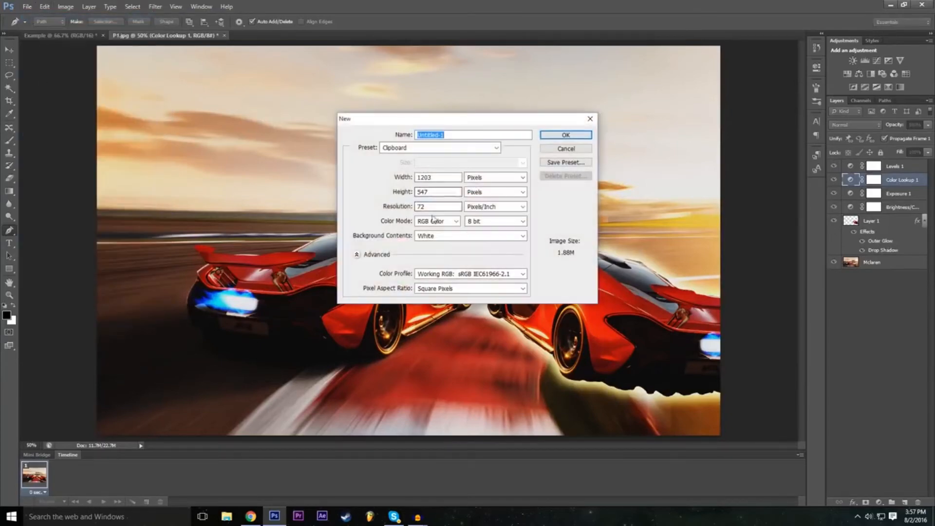
pyautogui.doubleClick(452, 178)
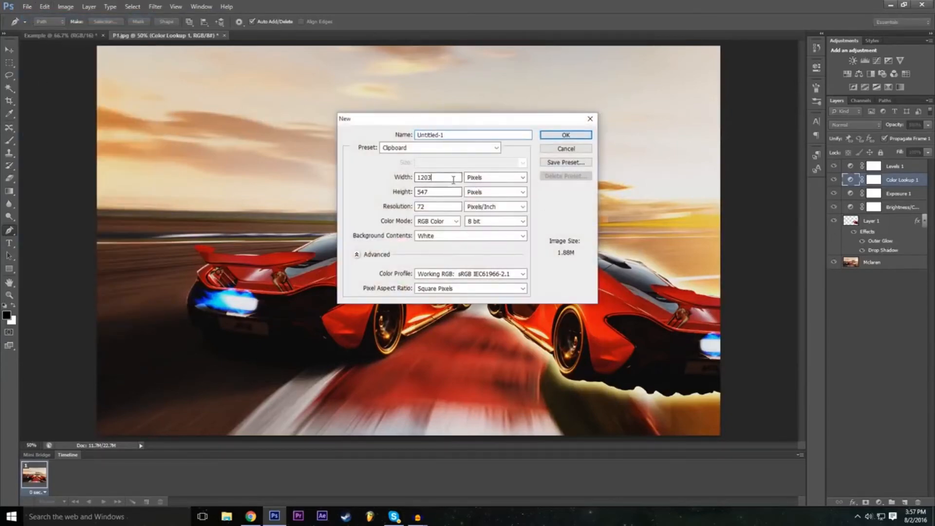
pyautogui.write('1920')
pyautogui.click(426, 193)
pyautogui.click(572, 147)
# Switch to the Example document, hide the Rectangle 1 layer and select the Background layer.
pyautogui.click(47, 35)
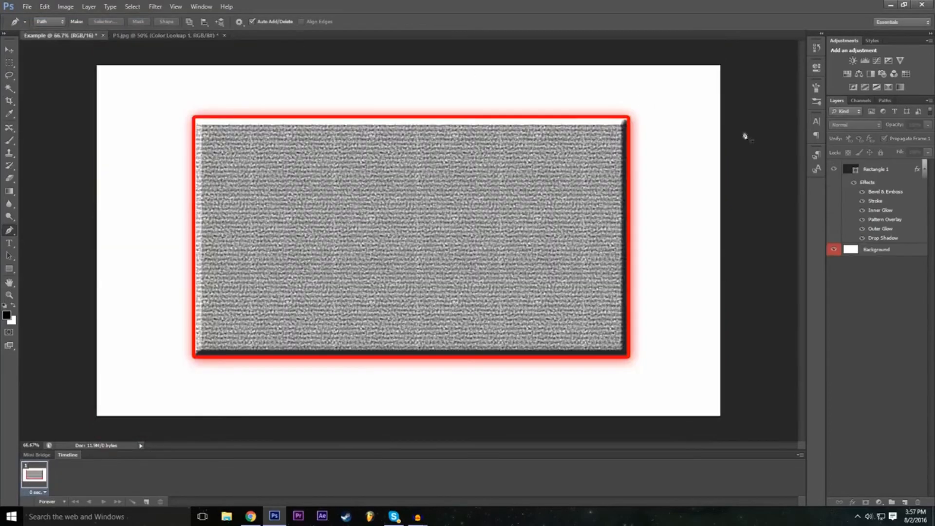
pyautogui.click(834, 170)
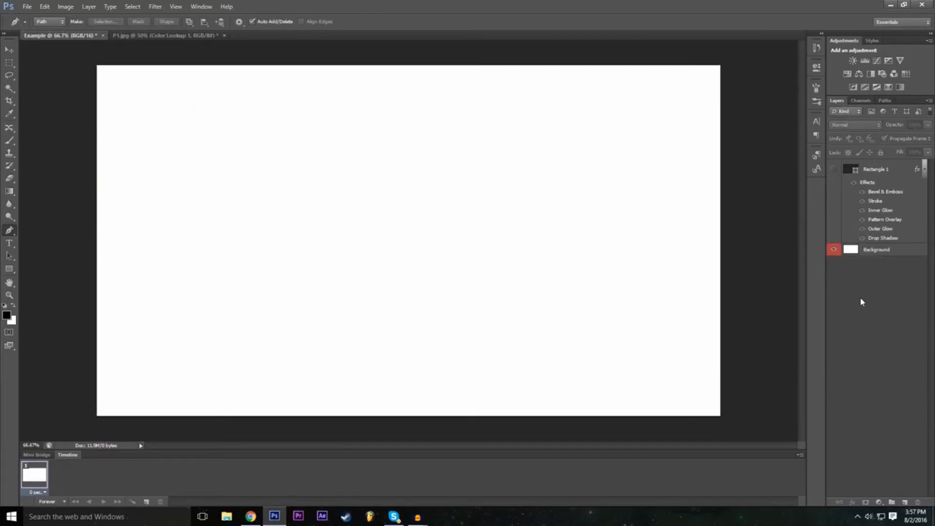
pyautogui.click(873, 251)
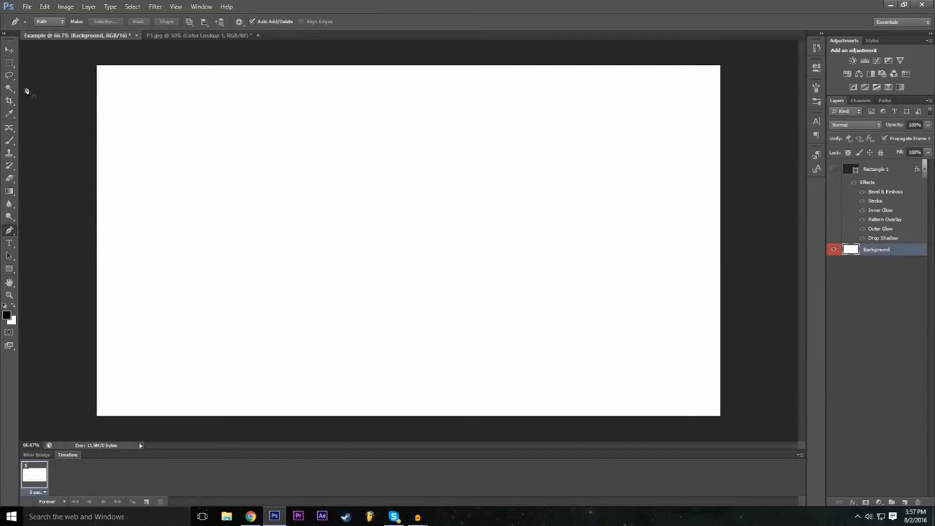
pyautogui.click(833, 170)
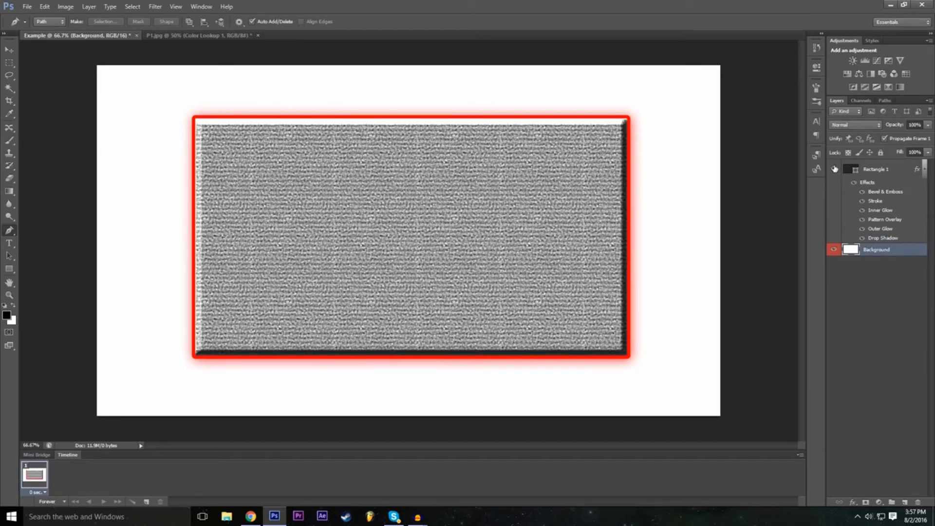
pyautogui.click(835, 169)
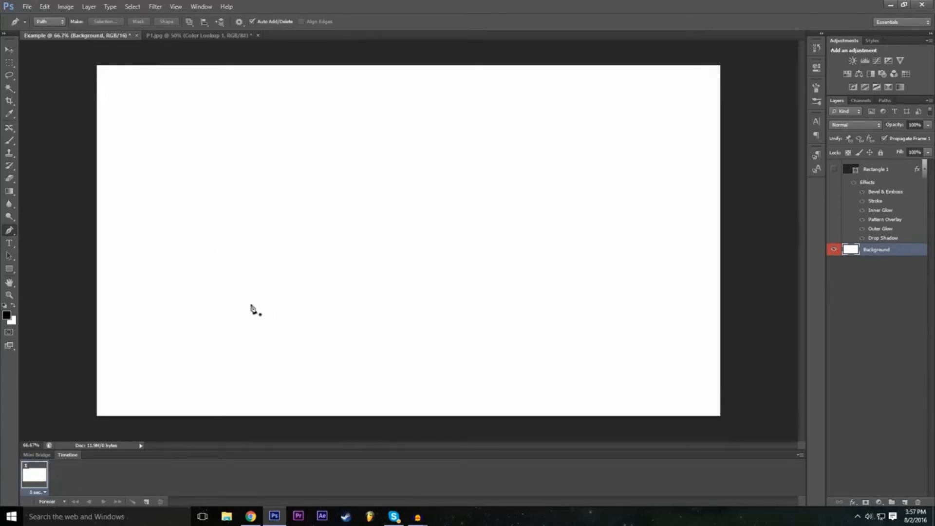
# Place a path's first anchor in the upper-left part of the canvas, try a three-segment zigzag, and undo back to that anchor.
pyautogui.click(259, 141)
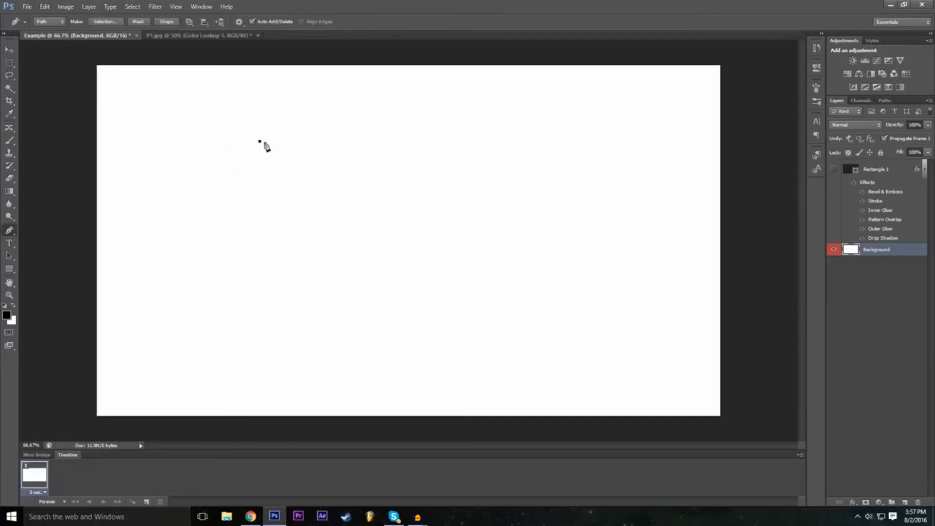
pyautogui.click(415, 138)
pyautogui.click(258, 247)
pyautogui.click(433, 245)
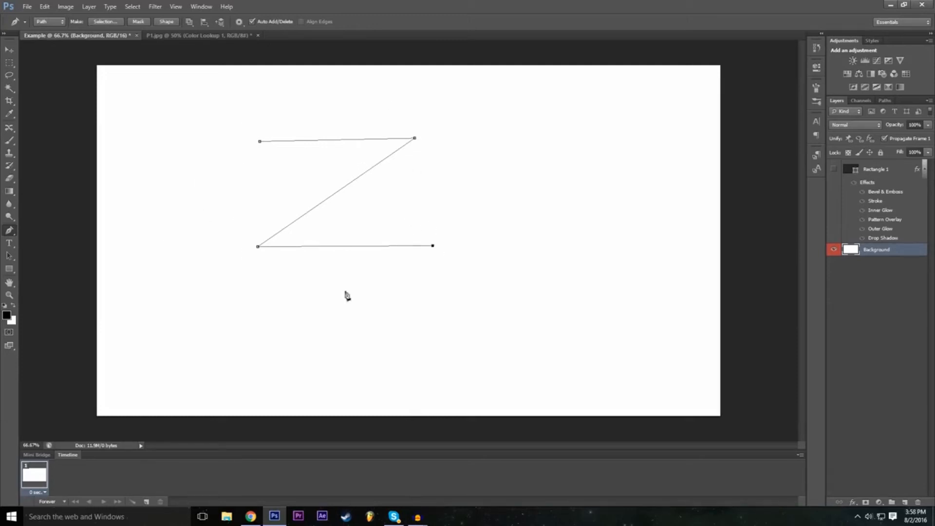
pyautogui.hotkey('ctrl', 'z')
pyautogui.hotkey('ctrl', 'z')
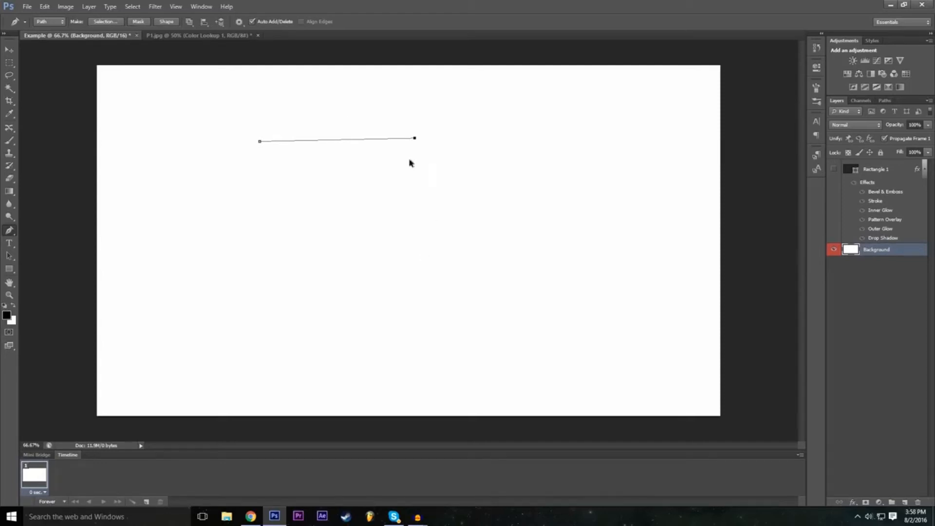
pyautogui.hotkey('ctrl', 'z')
# Draw a level upper path segment and a diagonal running down-left, ending the diagonal directly below the path's first anchor.
pyautogui.click(417, 142)
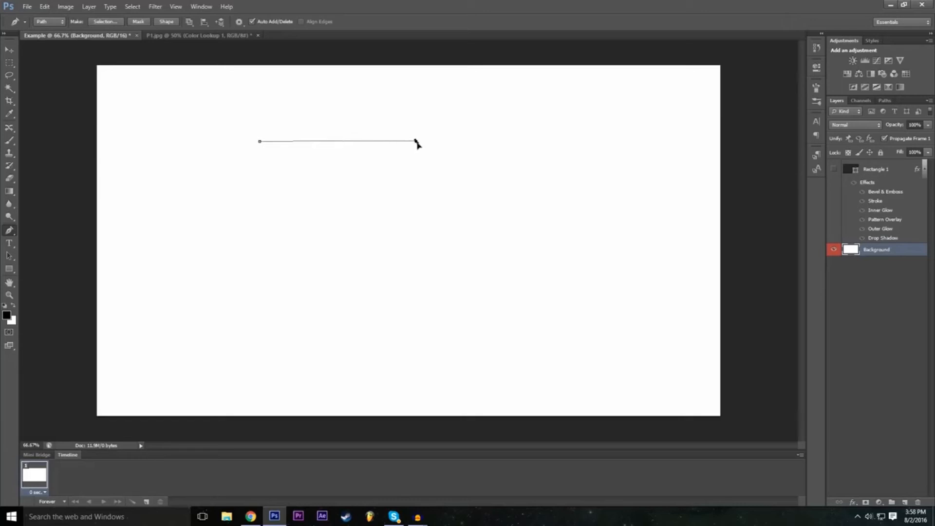
pyautogui.click(44, 7)
pyautogui.click(73, 17)
pyautogui.click(416, 142)
pyautogui.click(308, 248)
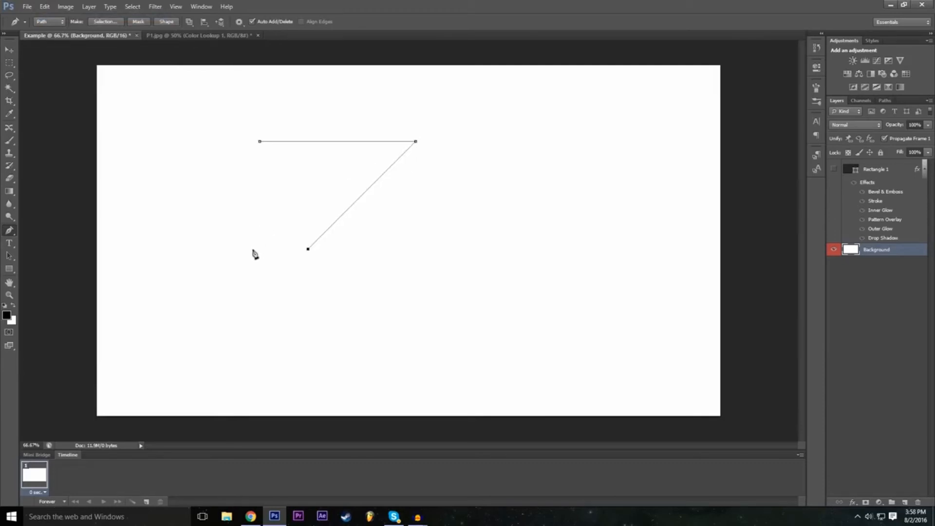
pyautogui.keyDown('ctrl'); pyautogui.click(297, 255); pyautogui.keyUp('ctrl')
pyautogui.moveTo(307, 250); pyautogui.dragTo(259, 291)
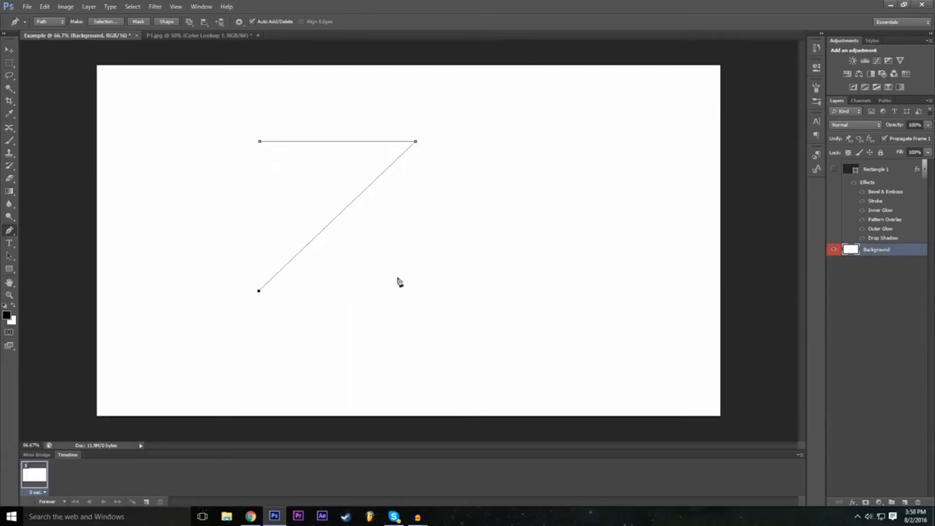
# Add the base, inner edge and top edge to close the path into a thick letter Z outline.
pyautogui.click(427, 291)
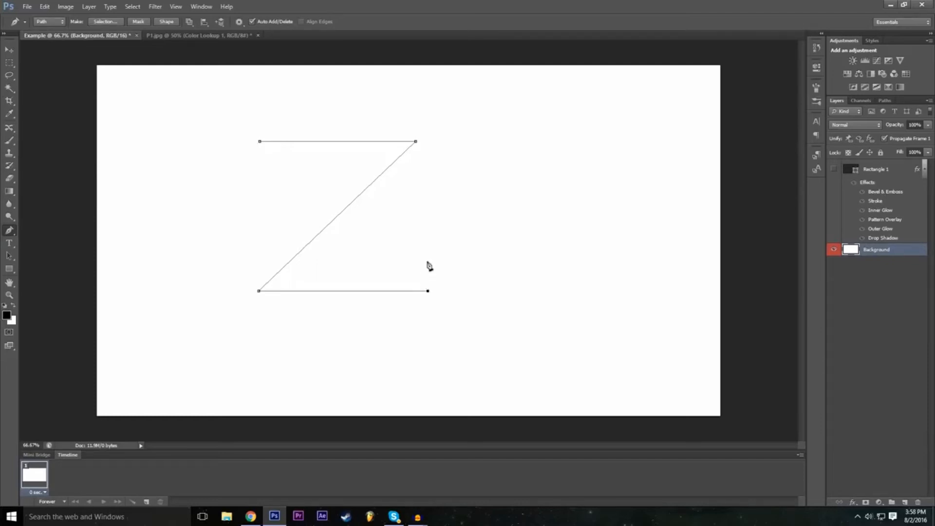
pyautogui.click(322, 261)
pyautogui.click(441, 142)
pyautogui.moveTo(441, 142); pyautogui.dragTo(456, 130)
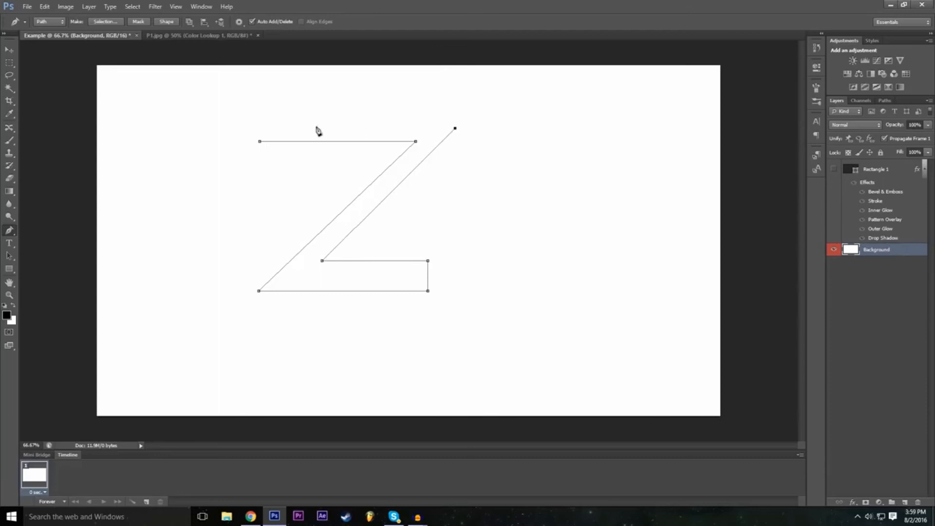
pyautogui.click(261, 128)
pyautogui.click(260, 142)
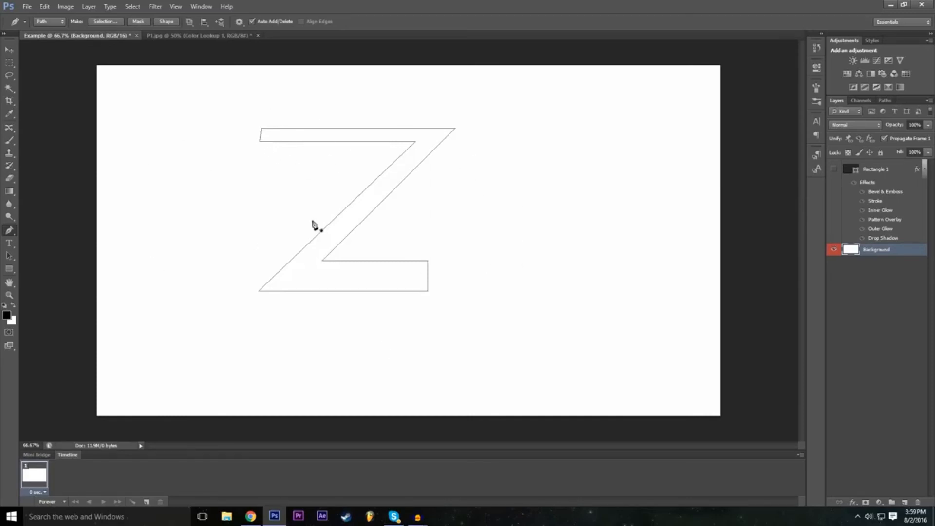
# Define the closed path as a custom shape named Z.
pyautogui.rightClick(329, 290)
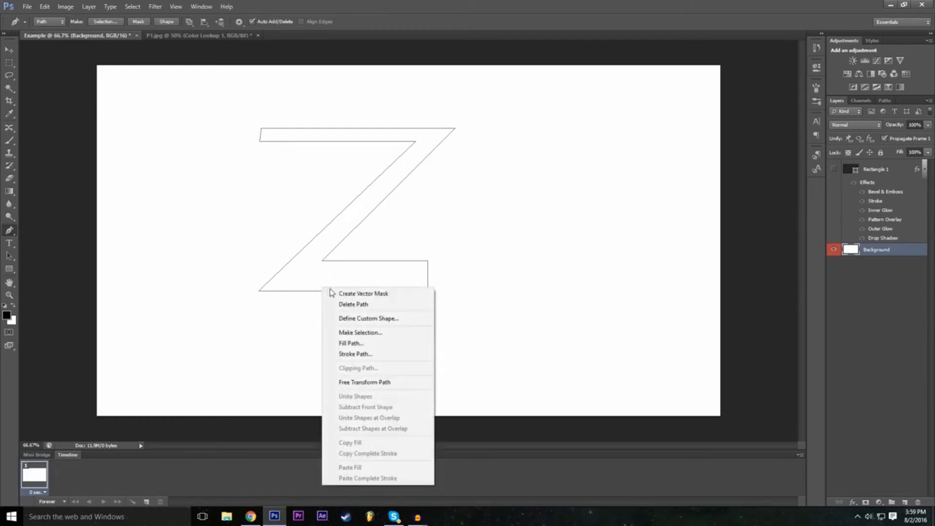
pyautogui.click(389, 319)
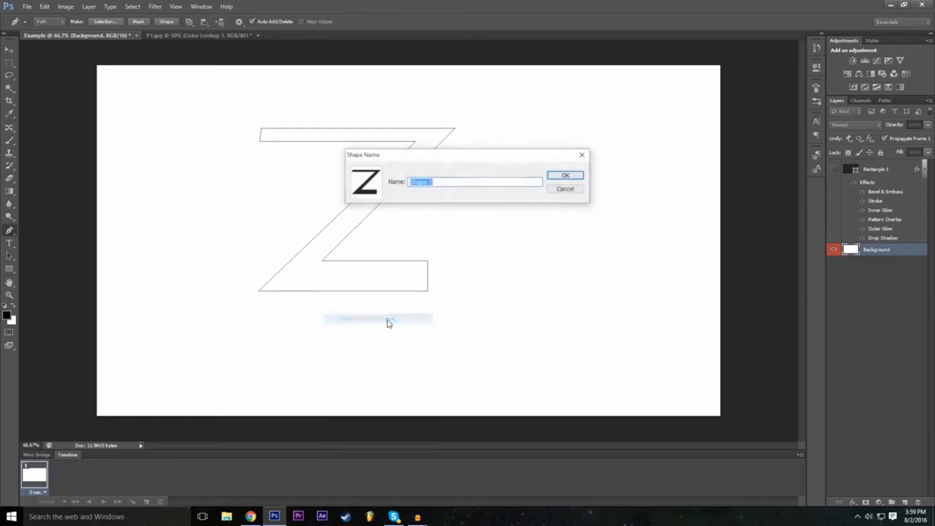
pyautogui.write('Z')
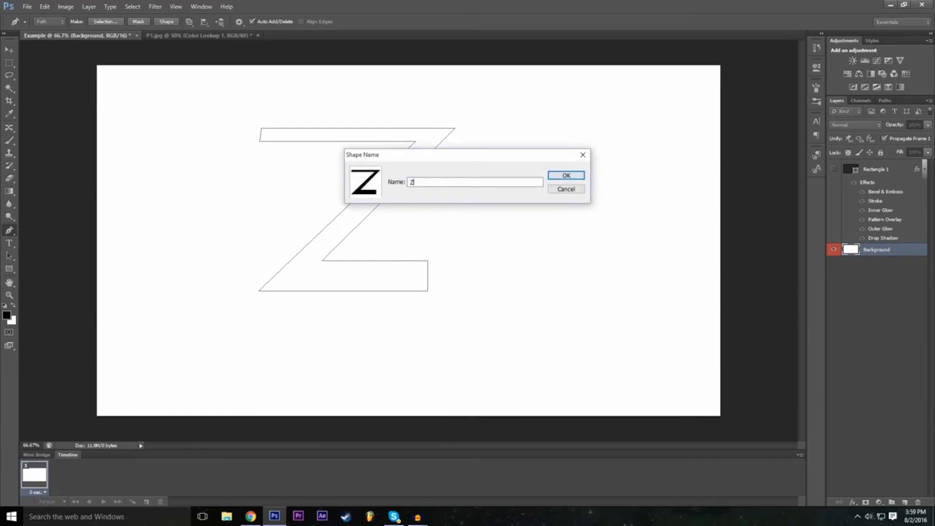
pyautogui.press('Return')
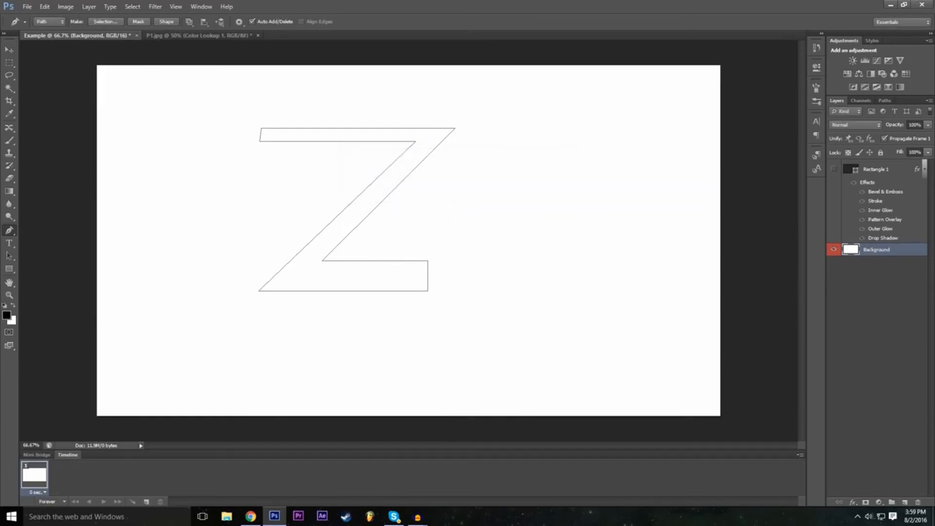
# Use the Custom Shape tool to place the saved Z shape on the canvas at 605 px by 501 px.
pyautogui.click(9, 268)
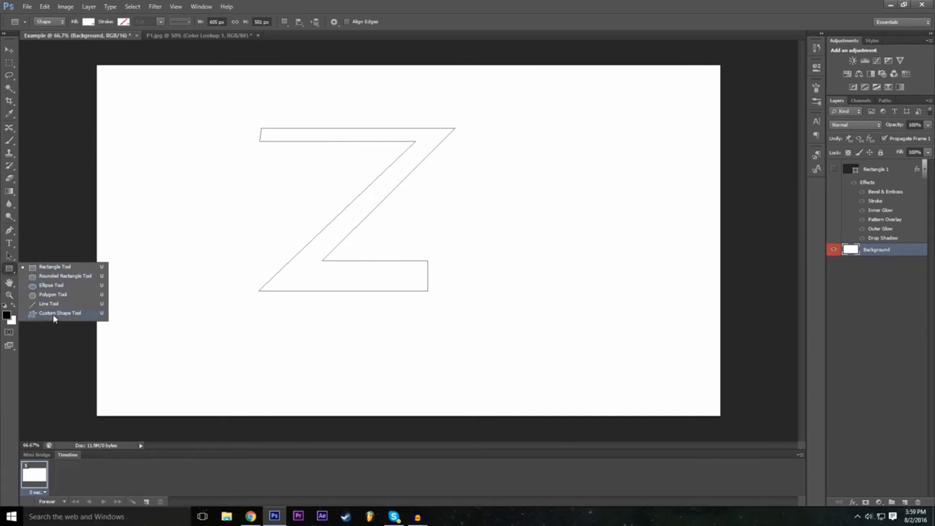
pyautogui.click(54, 313)
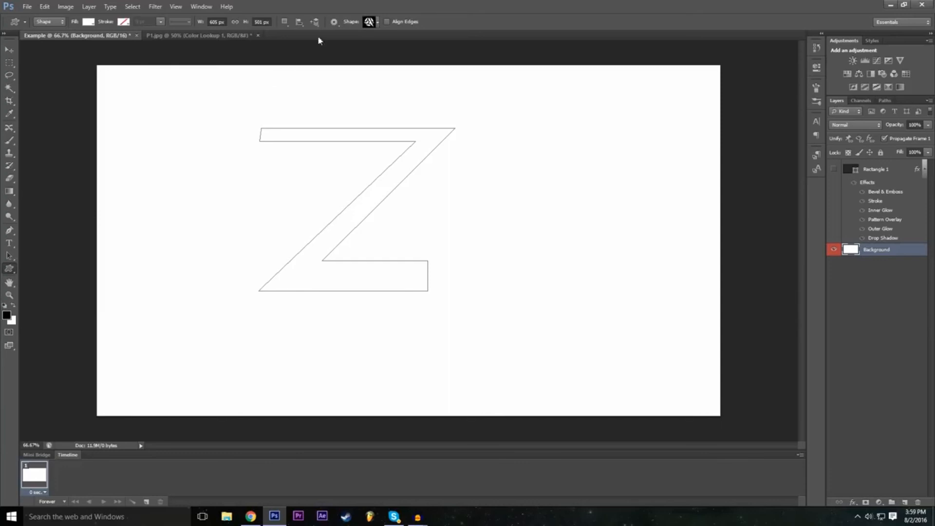
pyautogui.click(373, 23)
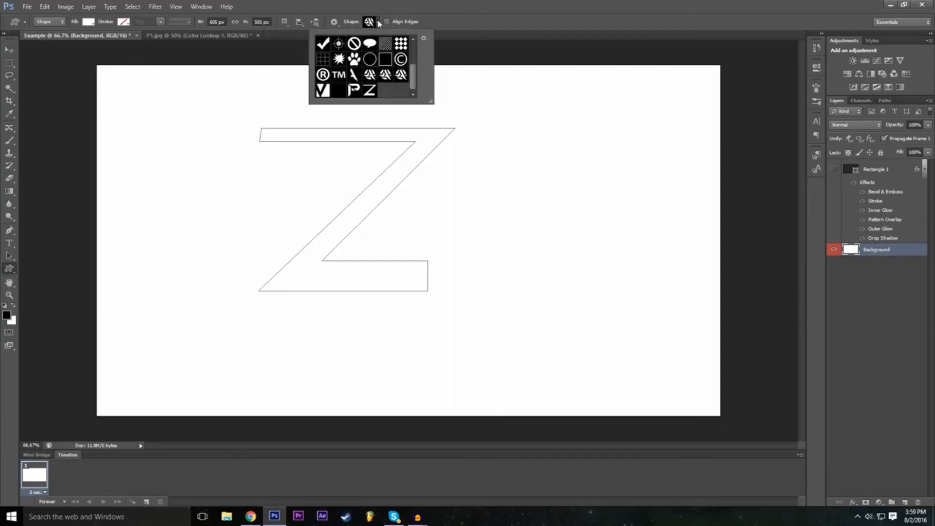
pyautogui.click(371, 92)
pyautogui.click(447, 33)
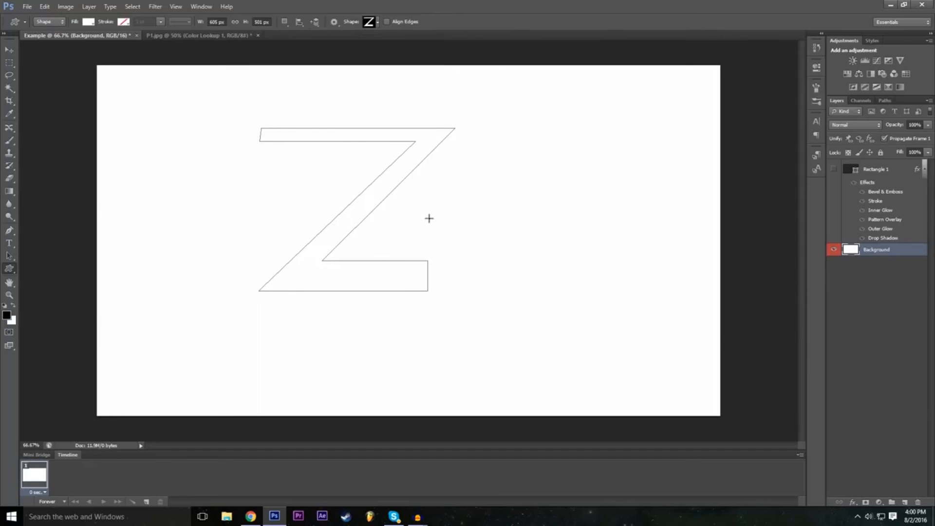
pyautogui.click(397, 245)
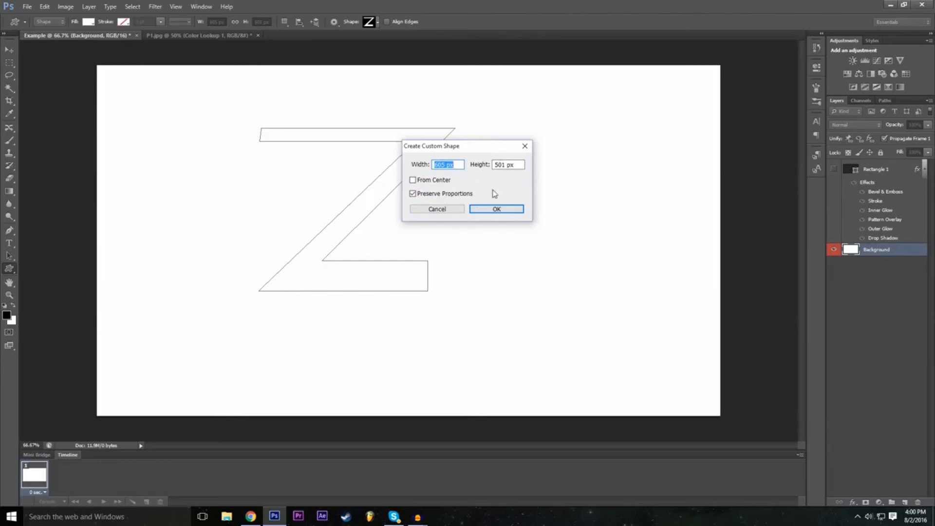
pyautogui.click(498, 210)
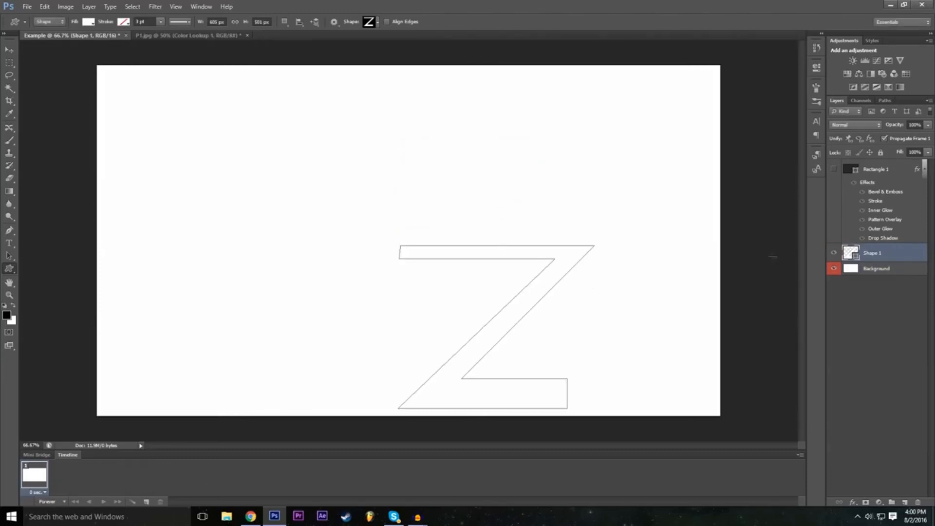
# Move the placed Z shape up-left to near the middle of the canvas.
pyautogui.click(8, 49)
pyautogui.moveTo(504, 320); pyautogui.dragTo(388, 210)
pyautogui.moveTo(420, 242); pyautogui.dragTo(460, 267)
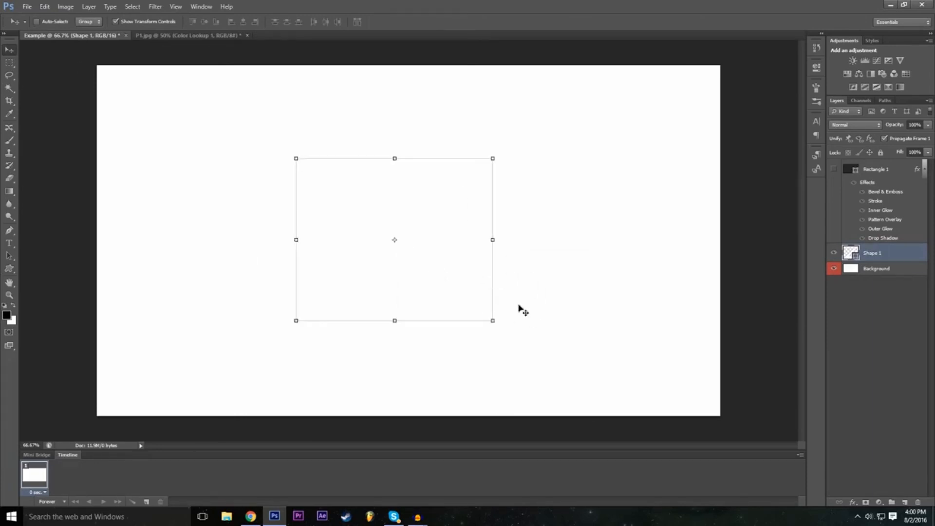
# Enable a Color Overlay effect in the Shape 1 layer's blending options.
pyautogui.click(849, 502)
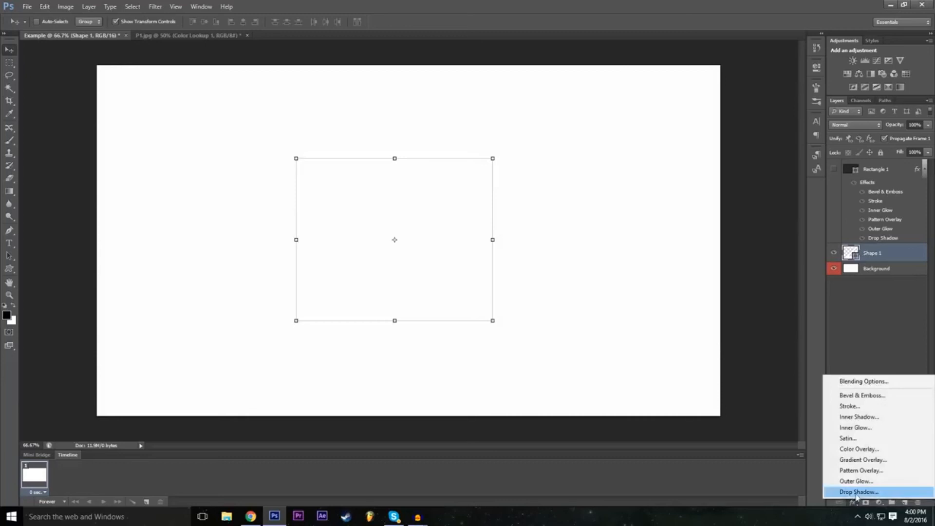
pyautogui.click(879, 383)
pyautogui.moveTo(320, 180); pyautogui.dragTo(811, 107)
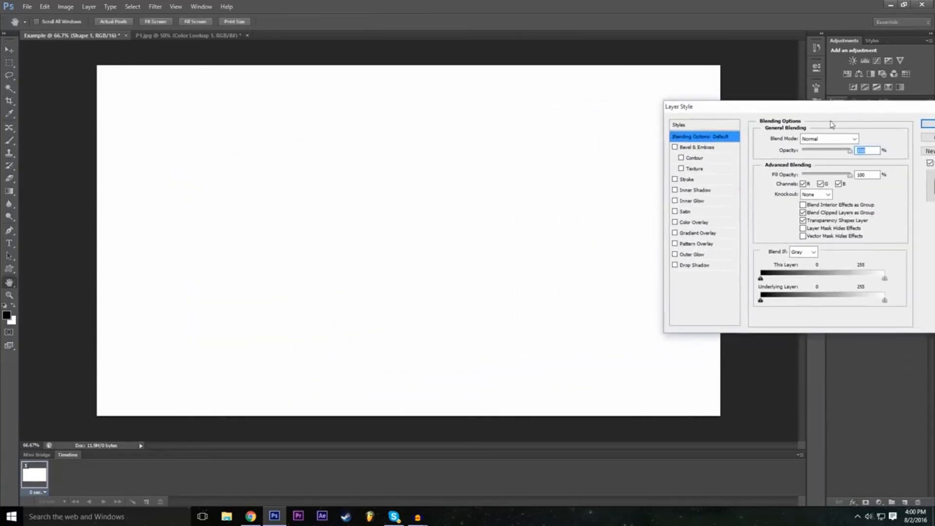
pyautogui.click(678, 223)
pyautogui.moveTo(781, 115); pyautogui.dragTo(665, 142)
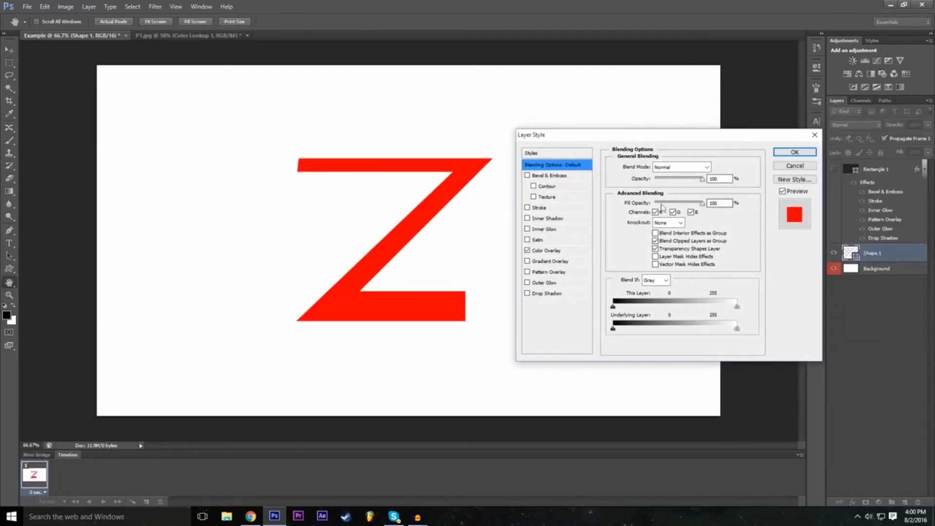
# Set the Z shape's overlay color to black (000000).
pyautogui.click(567, 250)
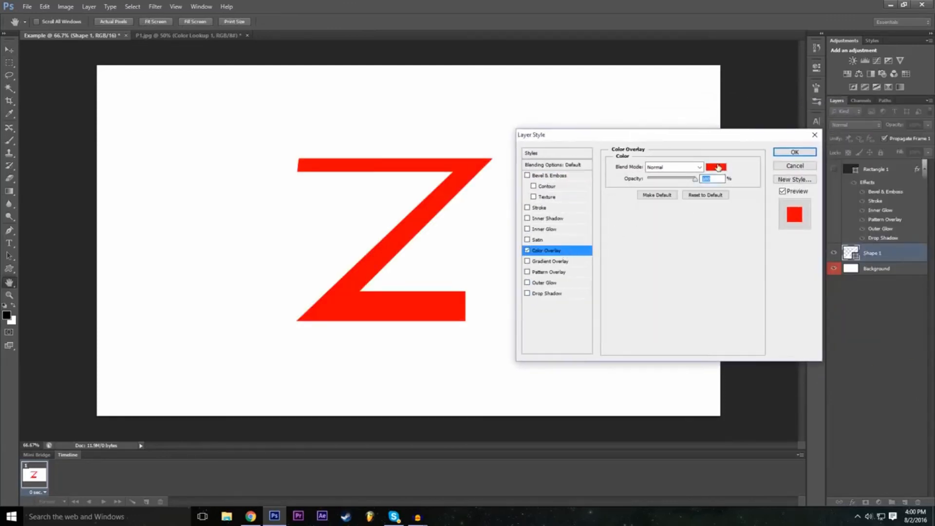
pyautogui.click(718, 167)
pyautogui.moveTo(405, 263); pyautogui.dragTo(228, 292)
pyautogui.write('0')
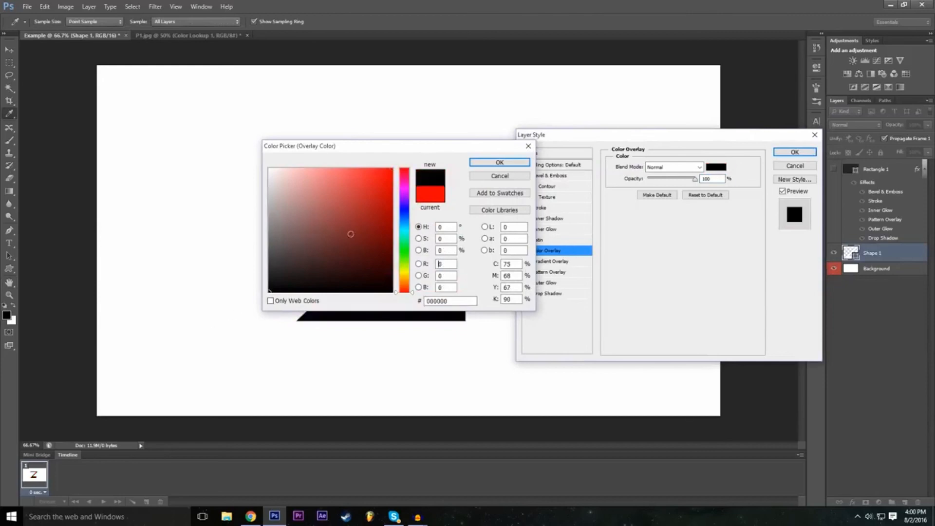
pyautogui.moveTo(385, 147); pyautogui.dragTo(482, 194)
pyautogui.click(601, 212)
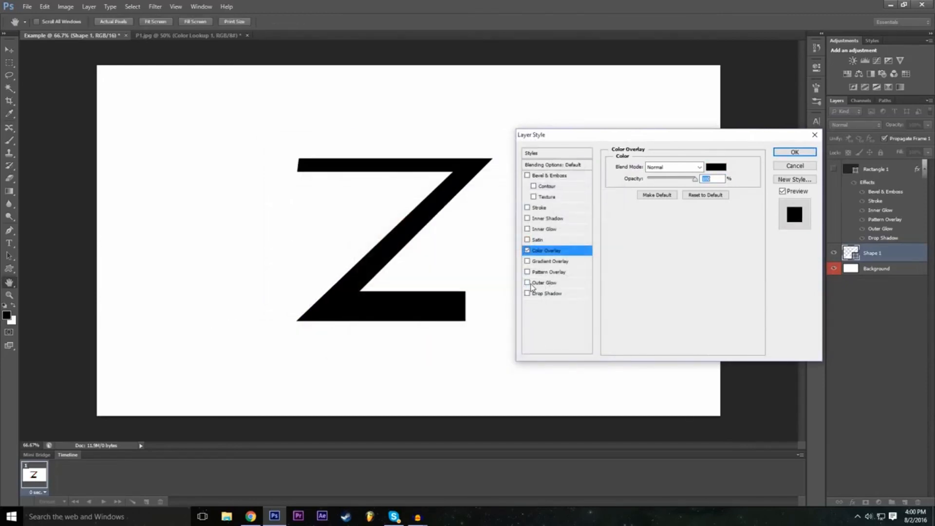
# Add an Outer Glow effect to the Shape 1 layer and set the glow color to bright red.
pyautogui.click(544, 284)
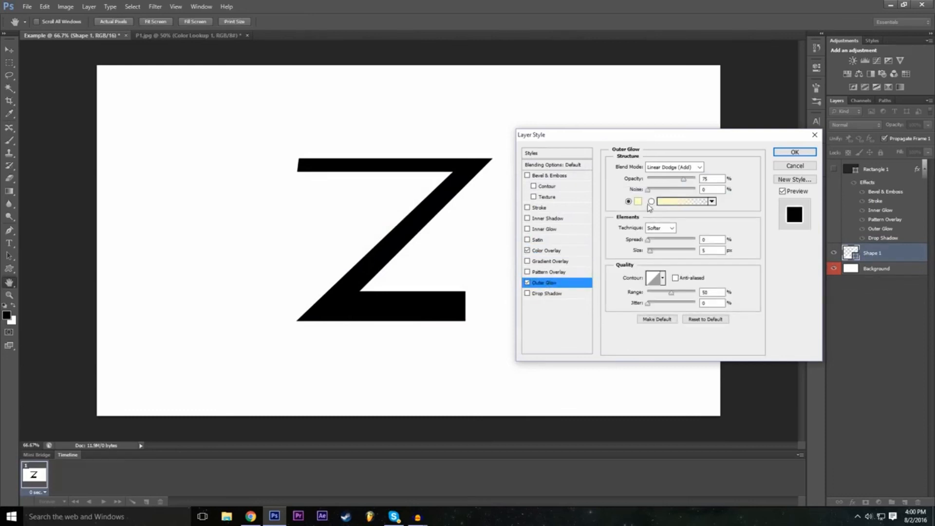
pyautogui.click(638, 202)
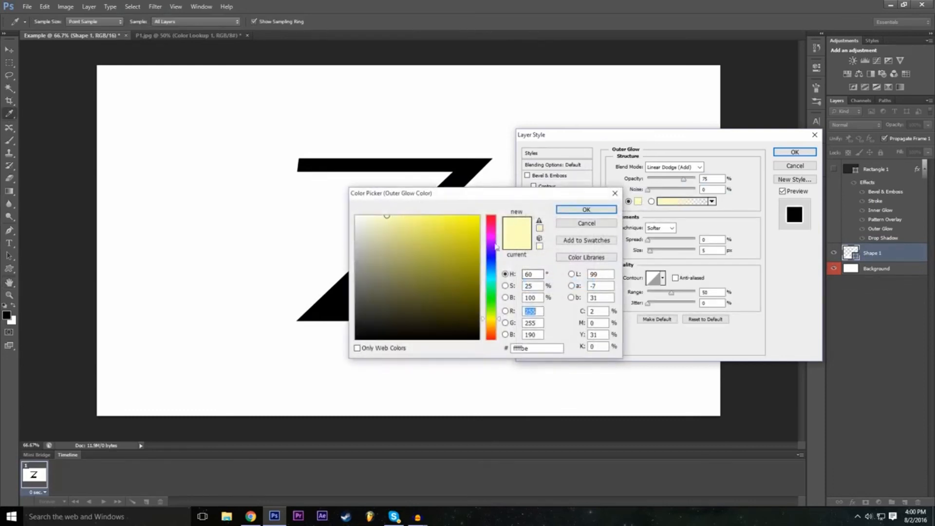
pyautogui.click(491, 217)
pyautogui.click(478, 216)
pyautogui.click(585, 210)
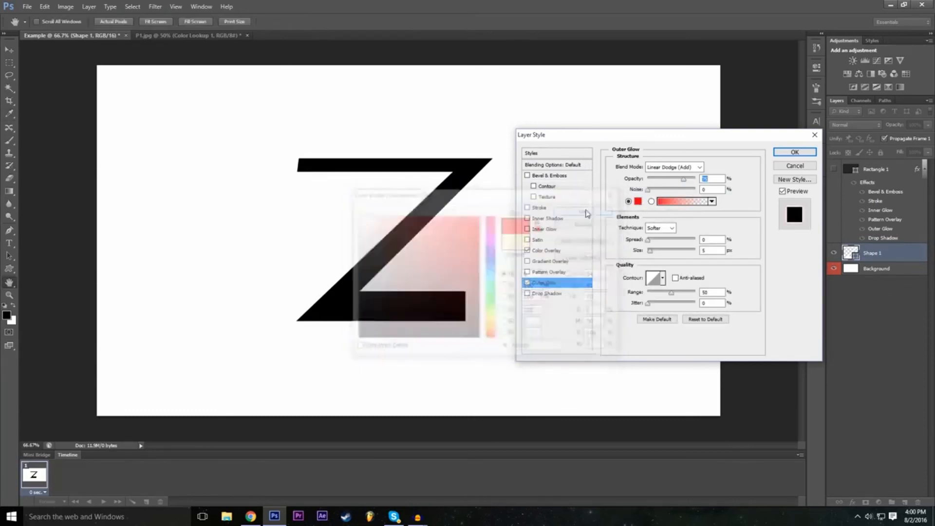
# Increase the size of the Z shape's outer glow in the layer style and hide the Background layer.
pyautogui.moveTo(649, 250); pyautogui.dragTo(661, 239)
pyautogui.moveTo(730, 144); pyautogui.dragTo(733, 149)
pyautogui.click(796, 156)
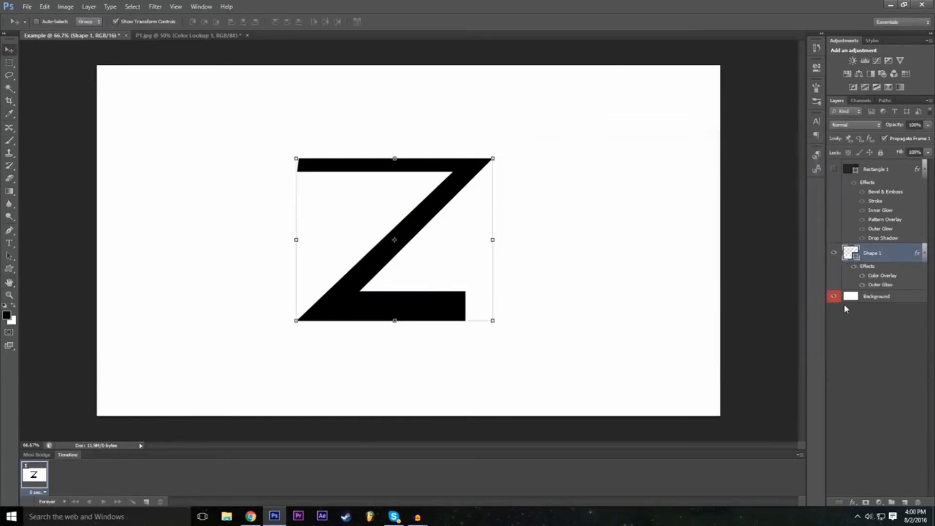
pyautogui.click(833, 301)
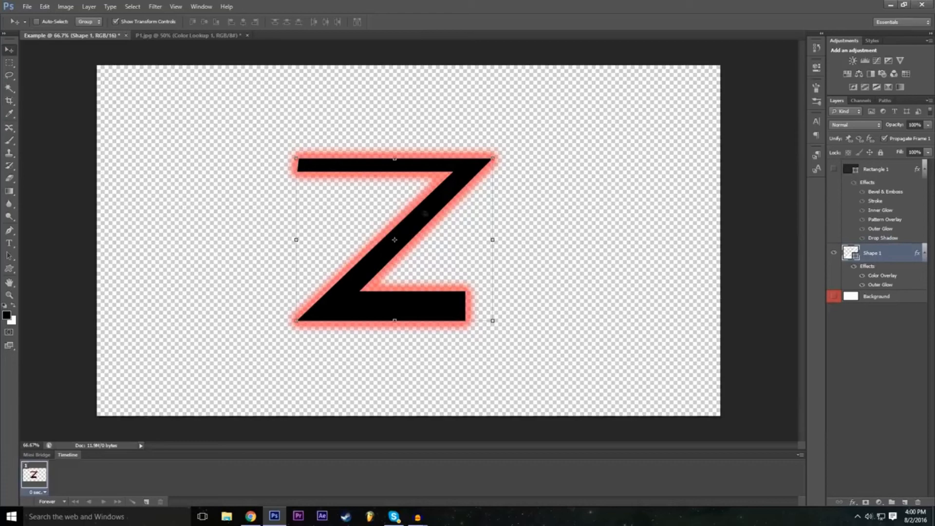
# Review the edited P1.jpg car photo and the Z shape in the Example document, finishing on the car photo.
pyautogui.moveTo(582, 4)
pyautogui.mouseDown()
pyautogui.moveTo(601, 90)
pyautogui.moveTo(581, 2)
pyautogui.mouseUp()
pyautogui.click(163, 35)
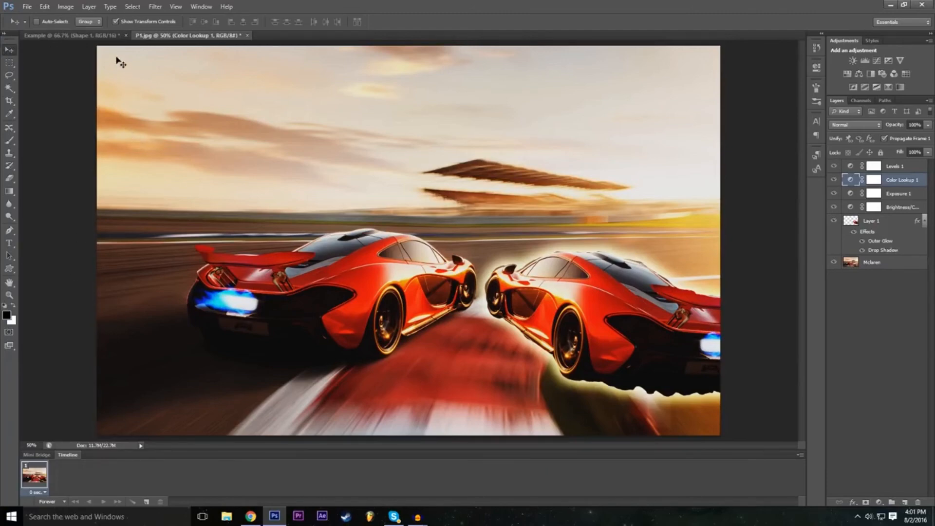
pyautogui.click(109, 35)
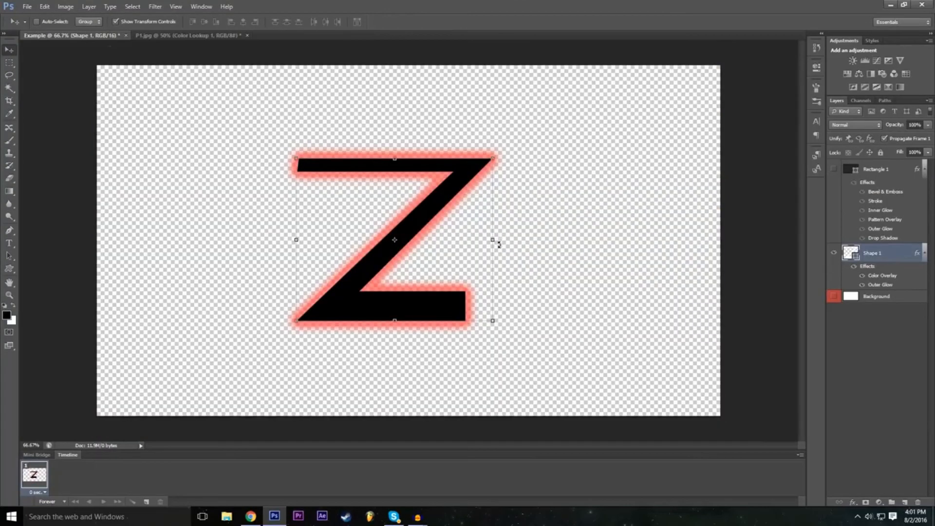
pyautogui.click(219, 36)
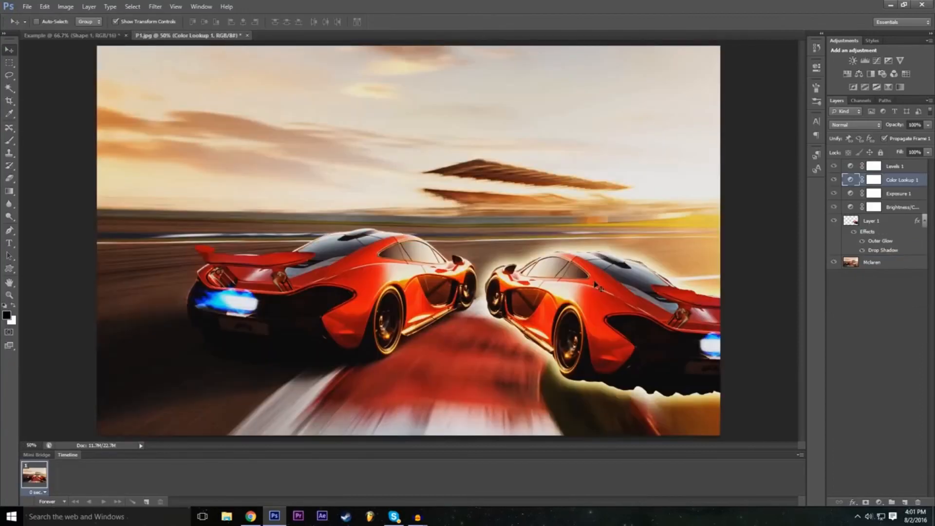